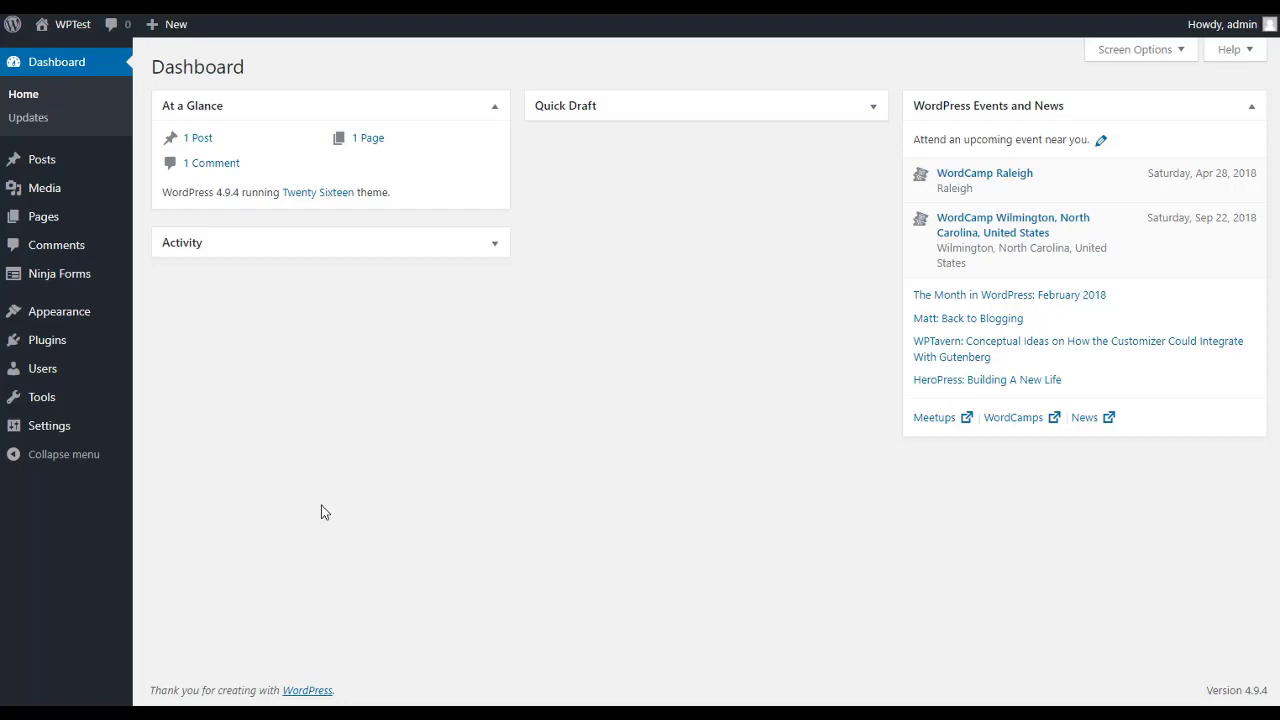
# From the Ninja Forms dashboard, add a new form to reach the template picker.
pyautogui.moveTo(82, 276)
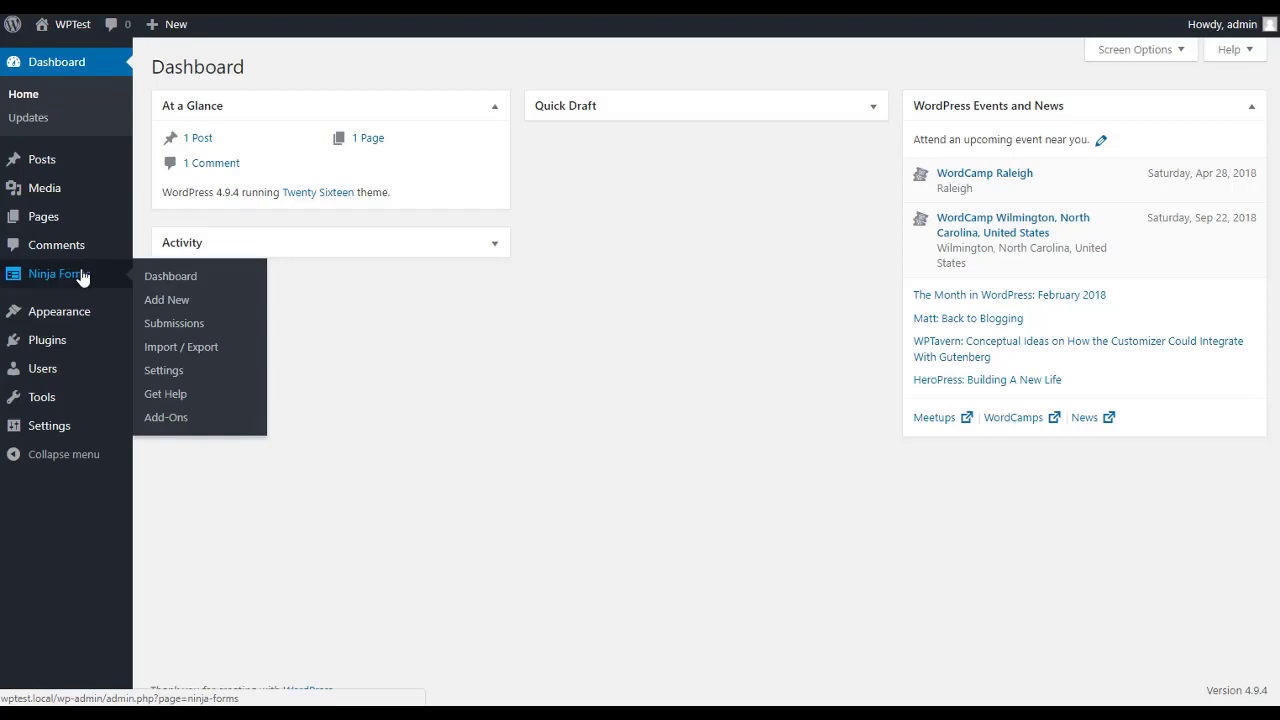
pyautogui.moveTo(62, 342)
pyautogui.click(155, 277)
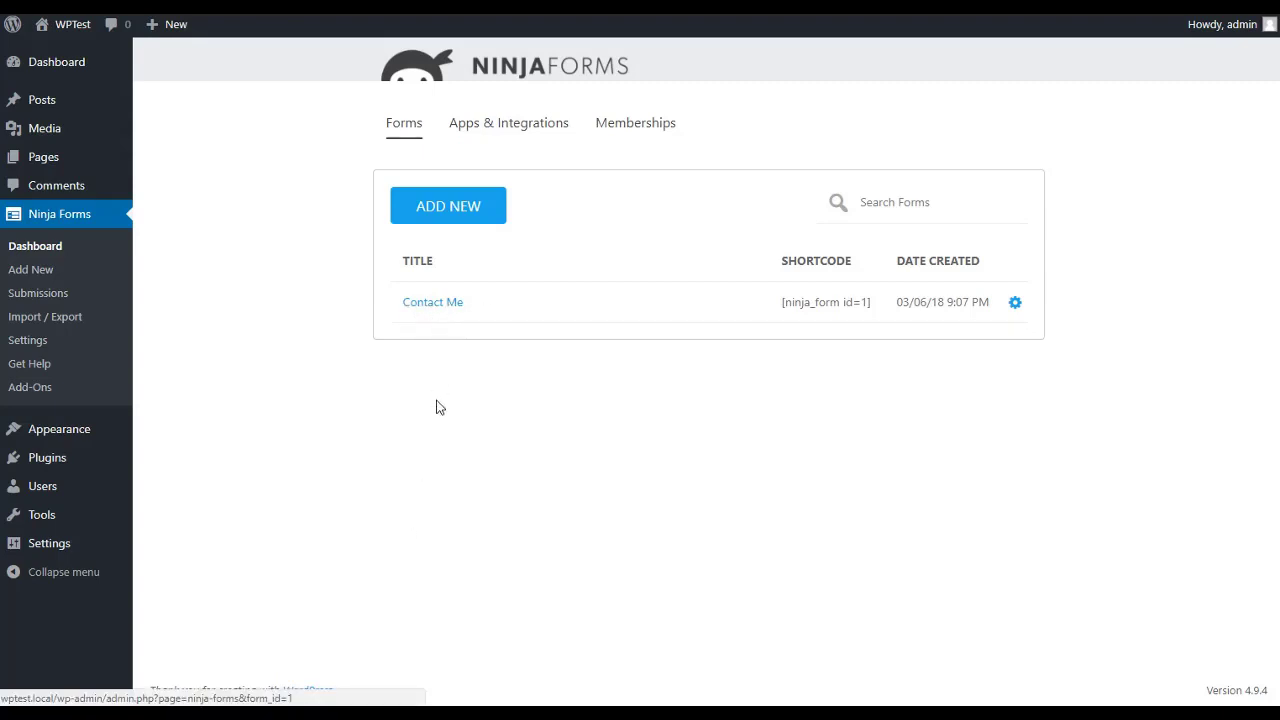
pyautogui.click(441, 206)
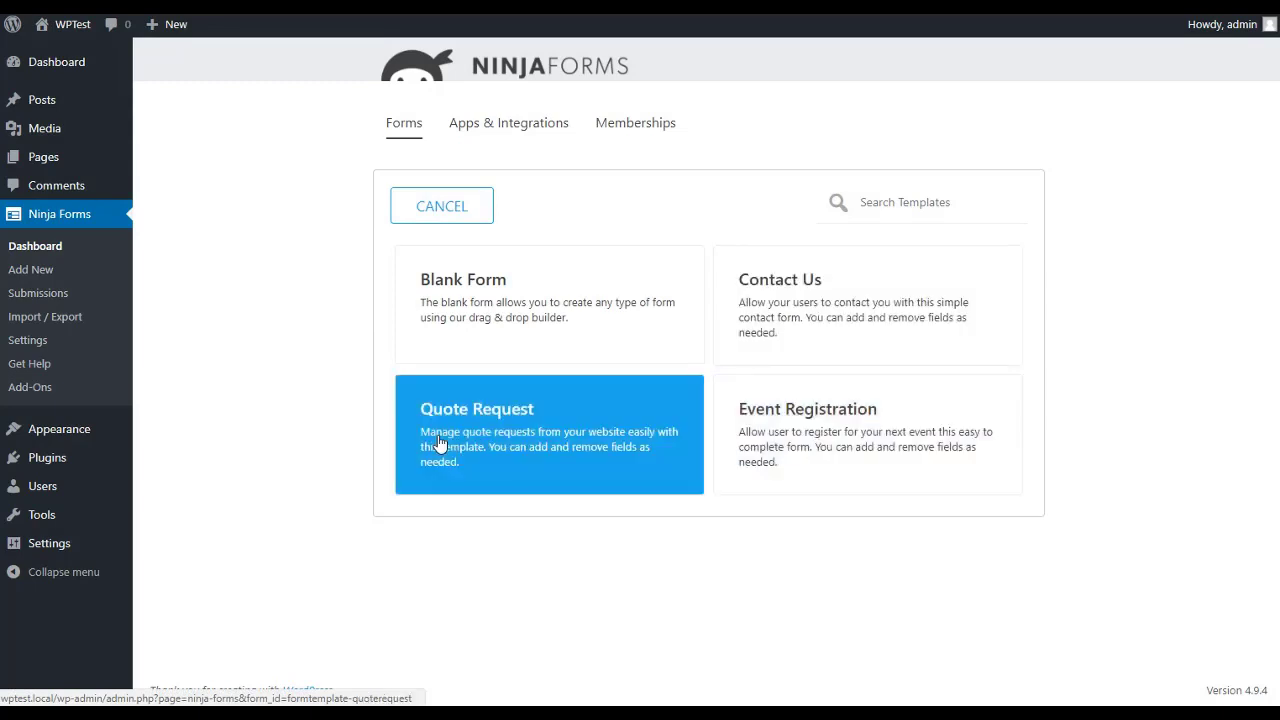
# Start a Blank Form, add First Name, Last Name and City fields, and review First Name's settings.
pyautogui.click(457, 305)
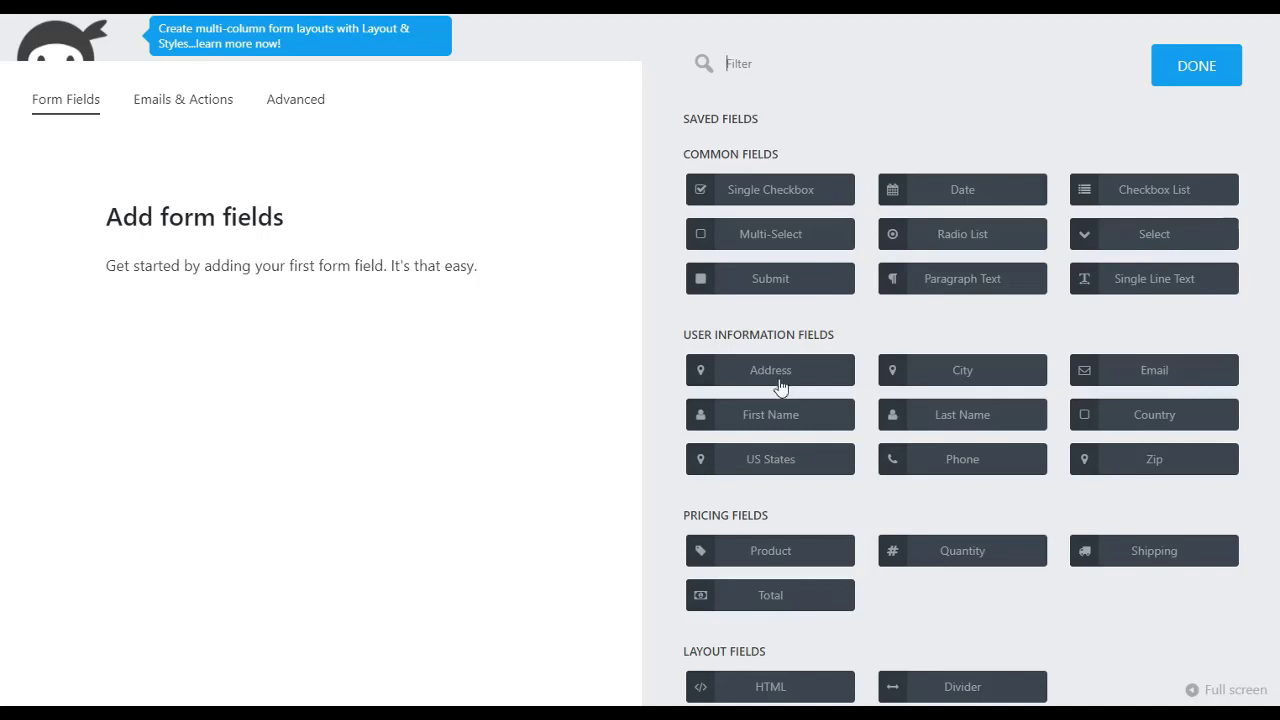
pyautogui.moveTo(765, 418); pyautogui.dragTo(190, 220)
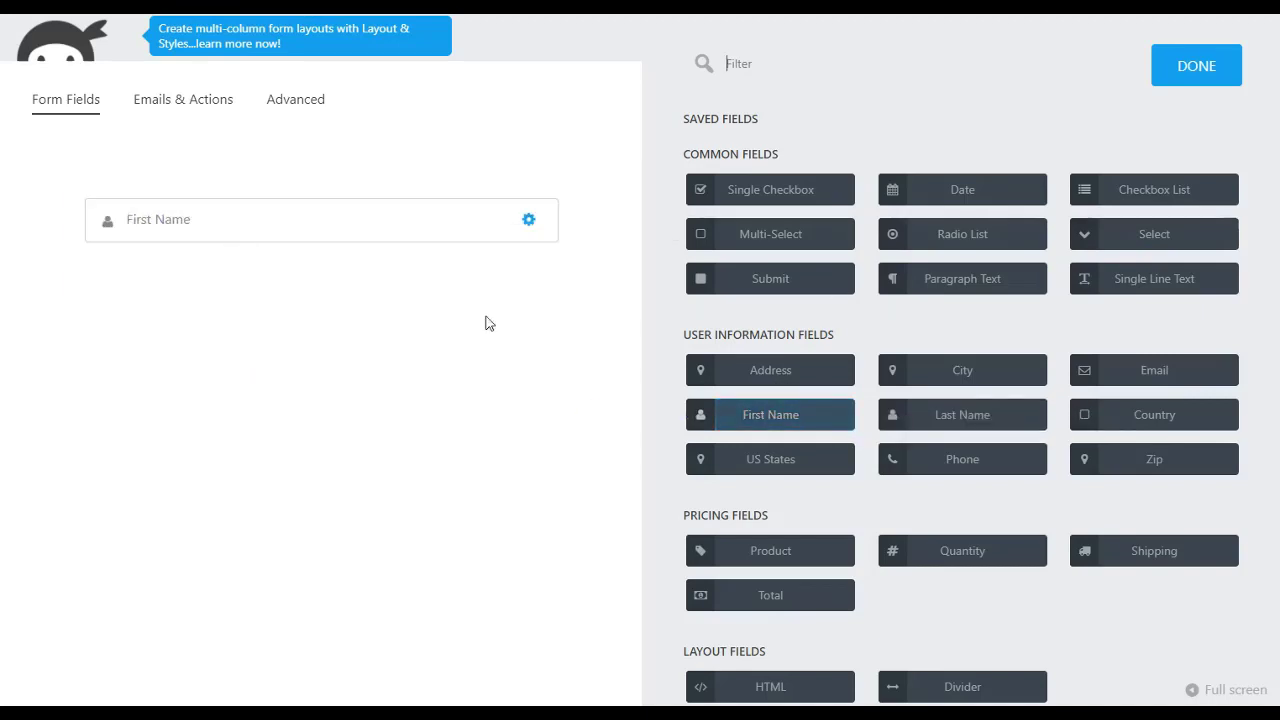
pyautogui.moveTo(912, 422); pyautogui.dragTo(142, 247)
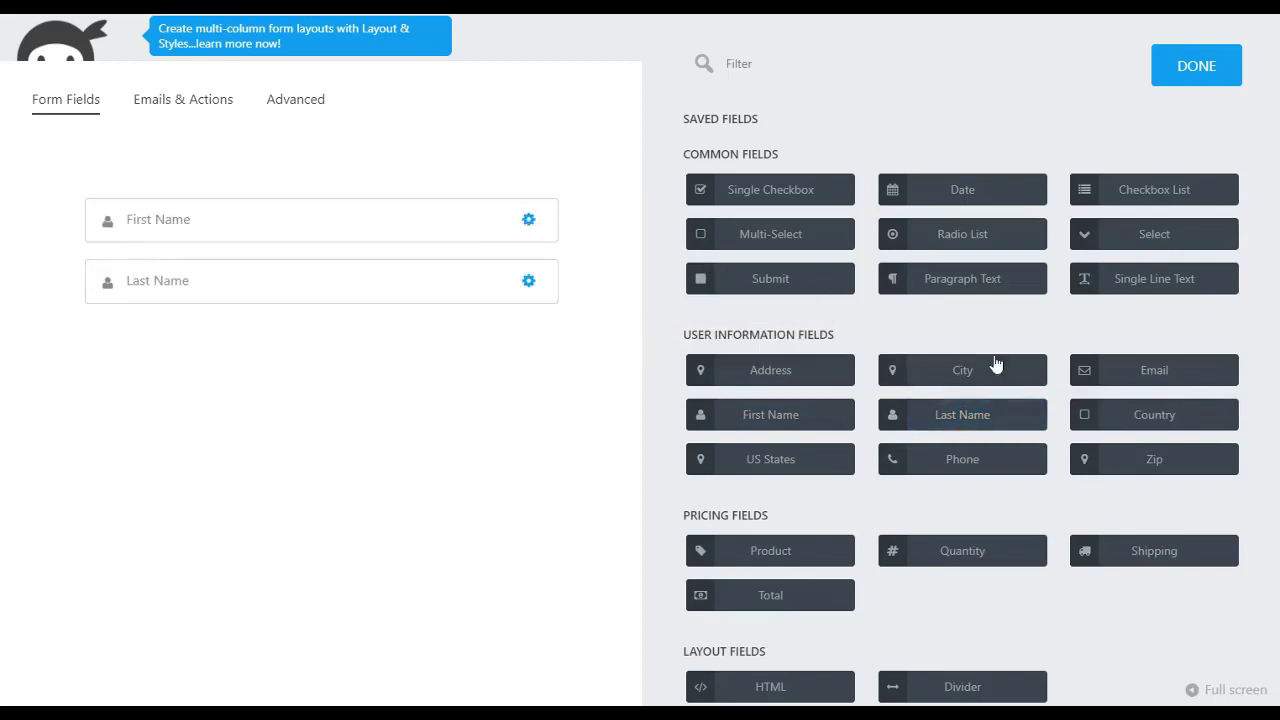
pyautogui.moveTo(966, 378); pyautogui.dragTo(210, 319)
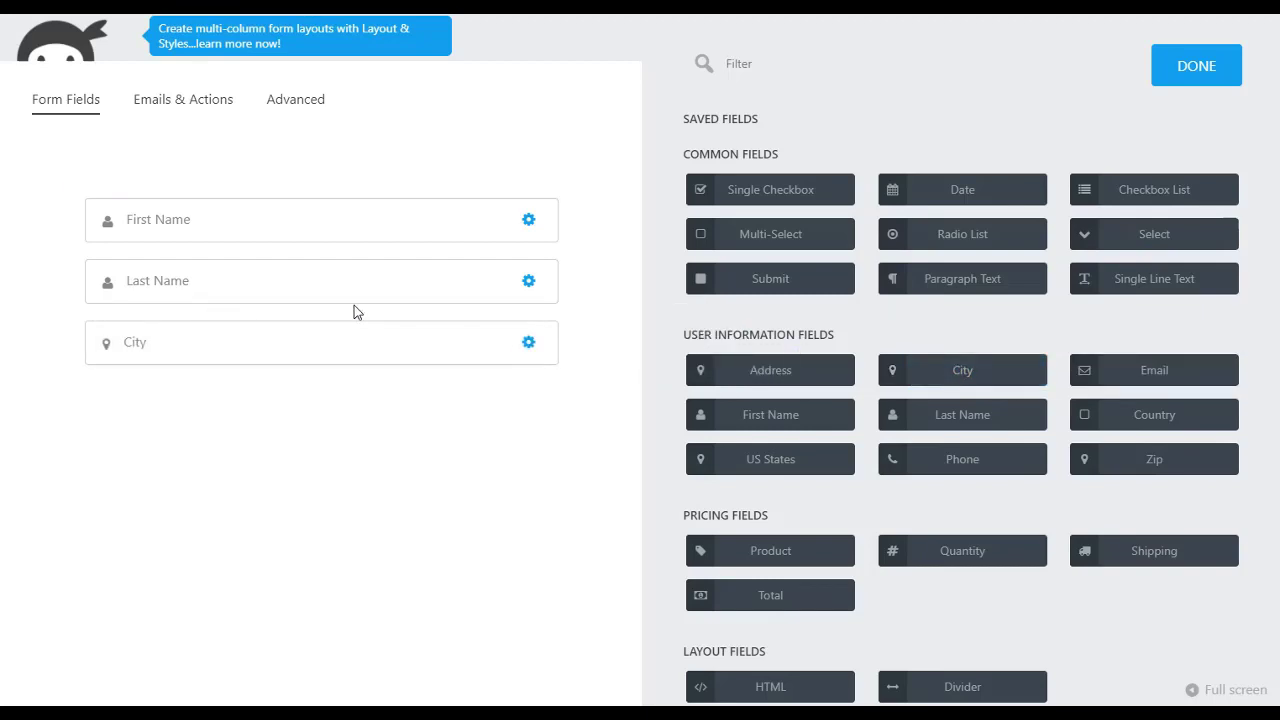
pyautogui.moveTo(529, 220)
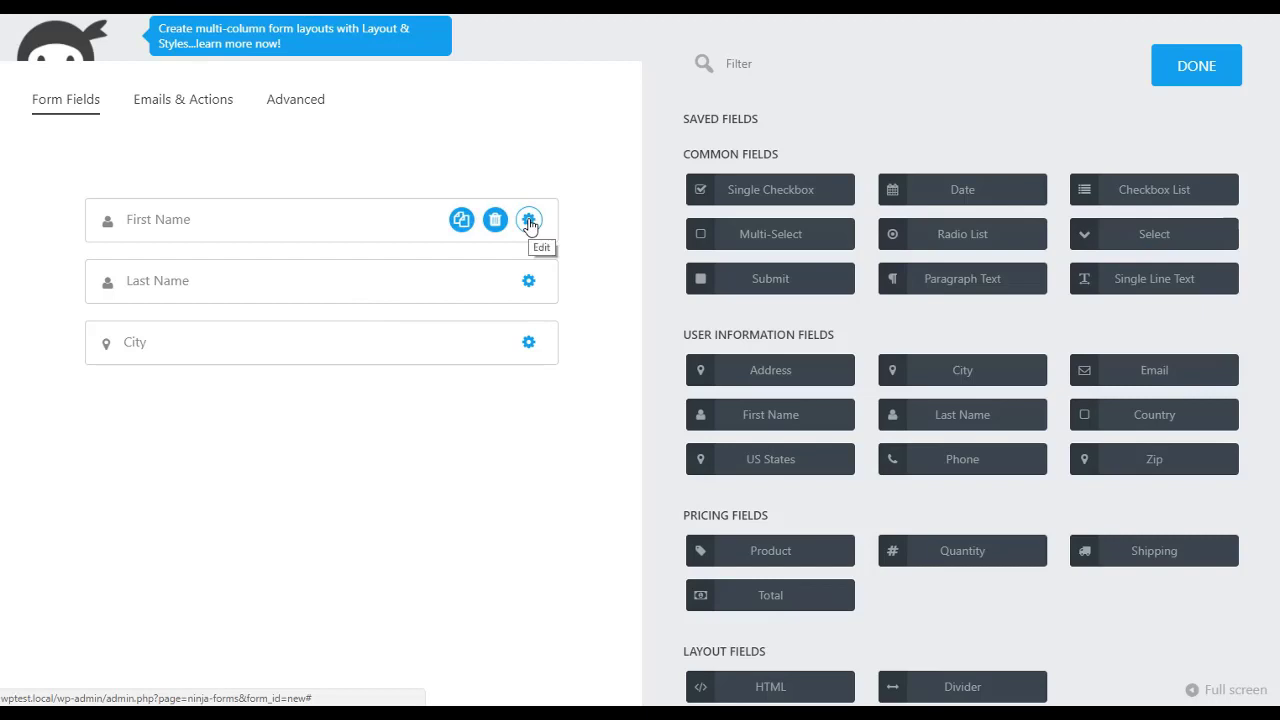
pyautogui.click(529, 220)
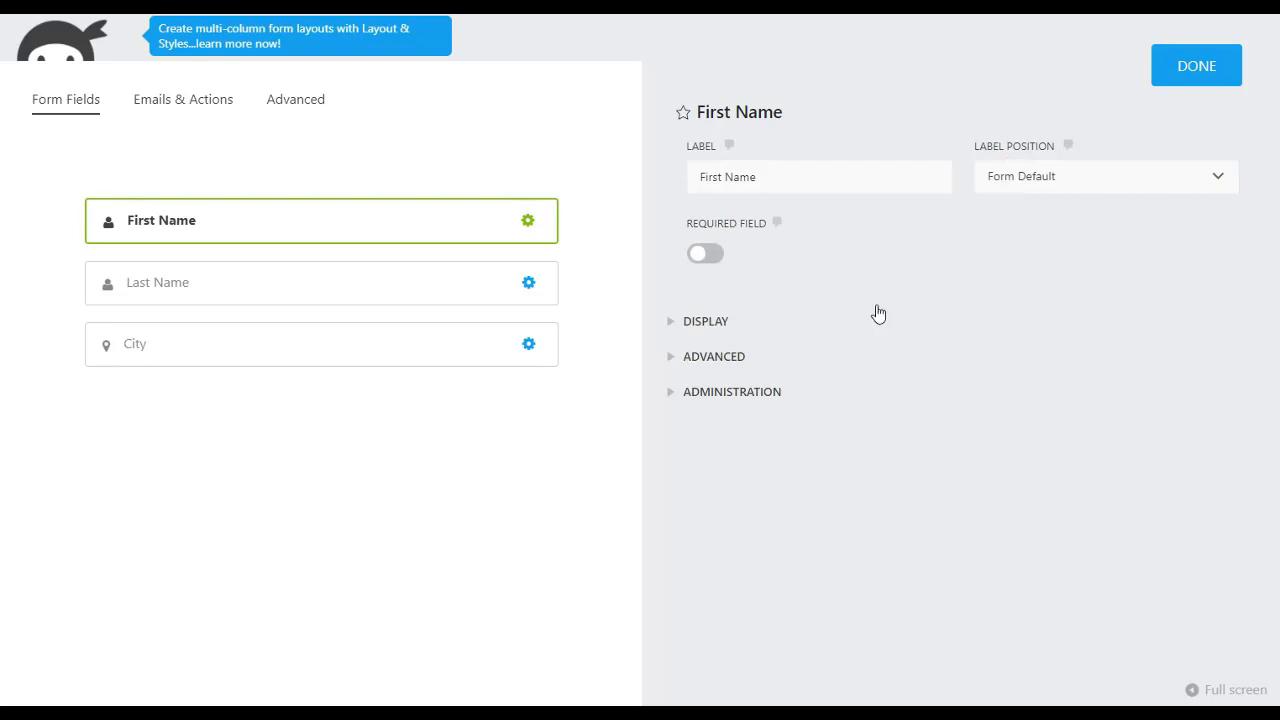
pyautogui.click(1183, 80)
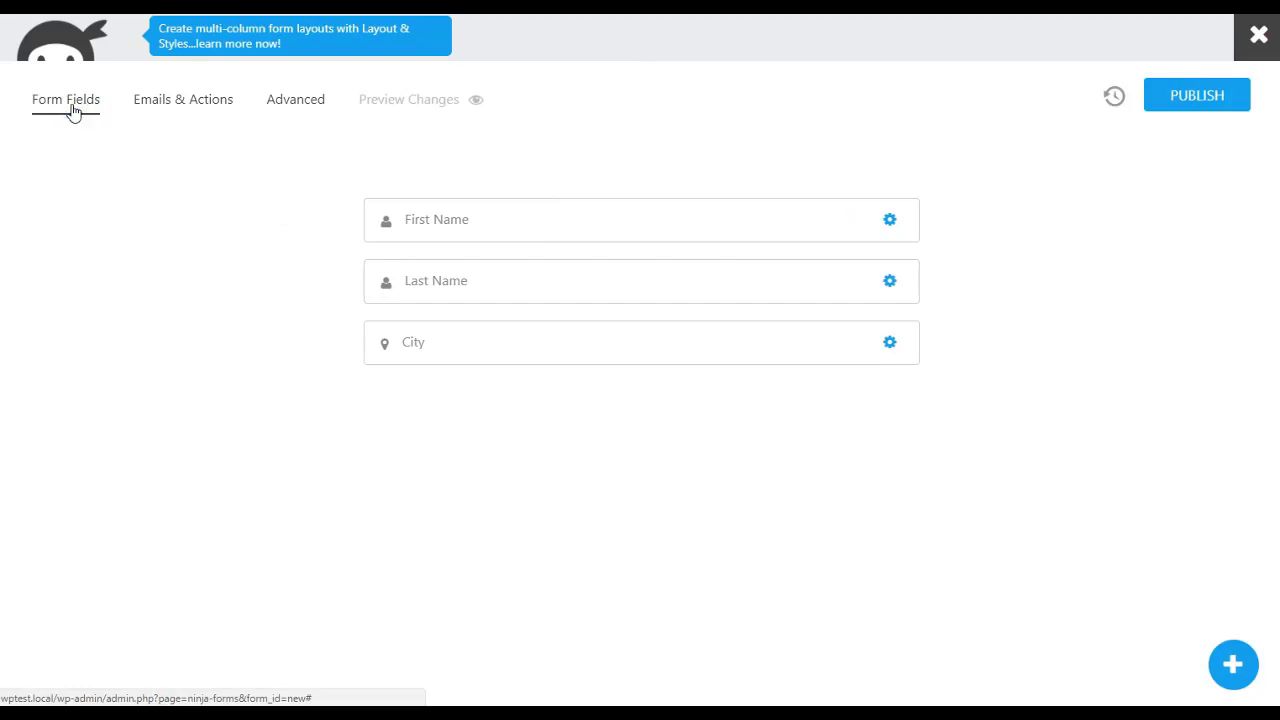
# Leave the builder without saving the new form and go to Apps & Integrations.
pyautogui.click(1254, 38)
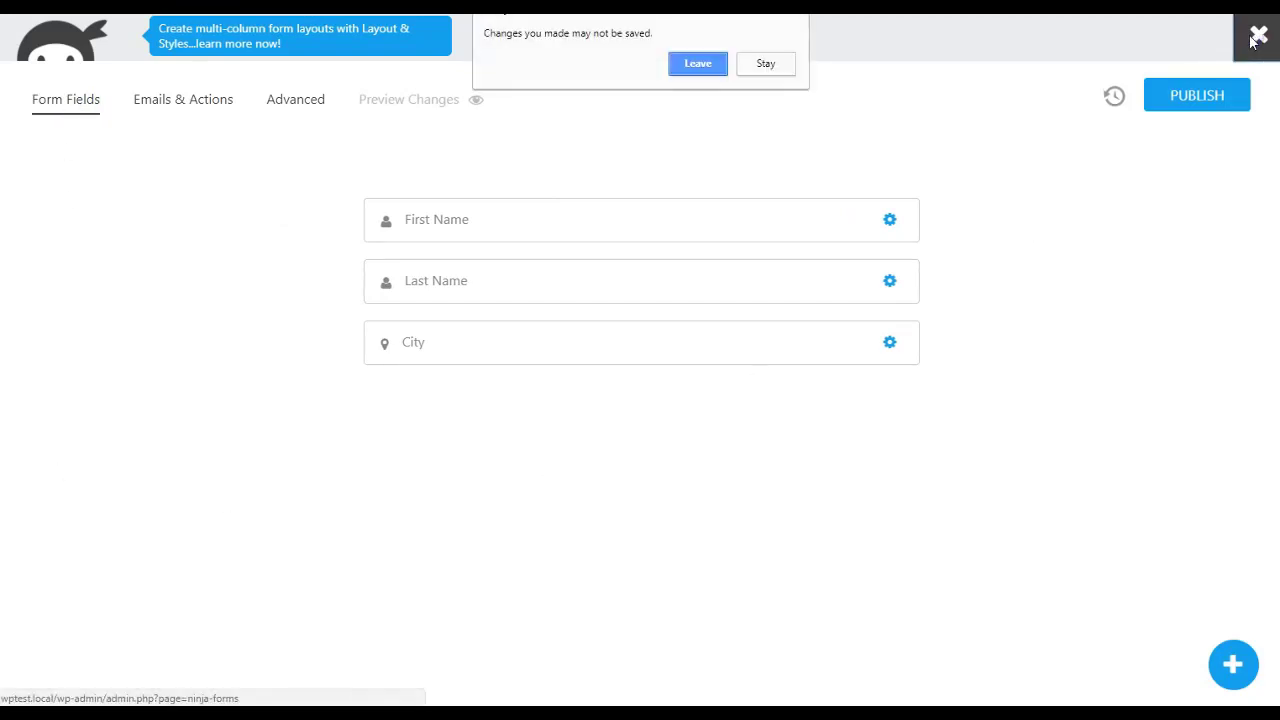
pyautogui.click(697, 65)
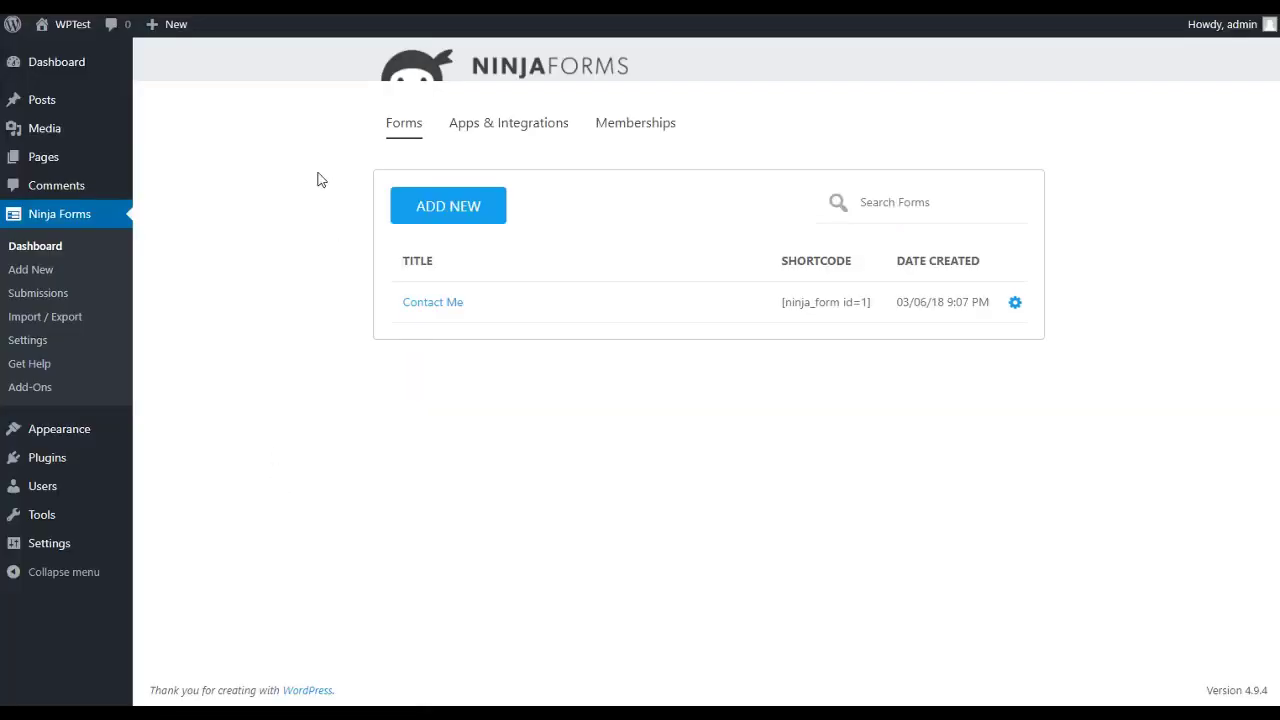
pyautogui.click(486, 134)
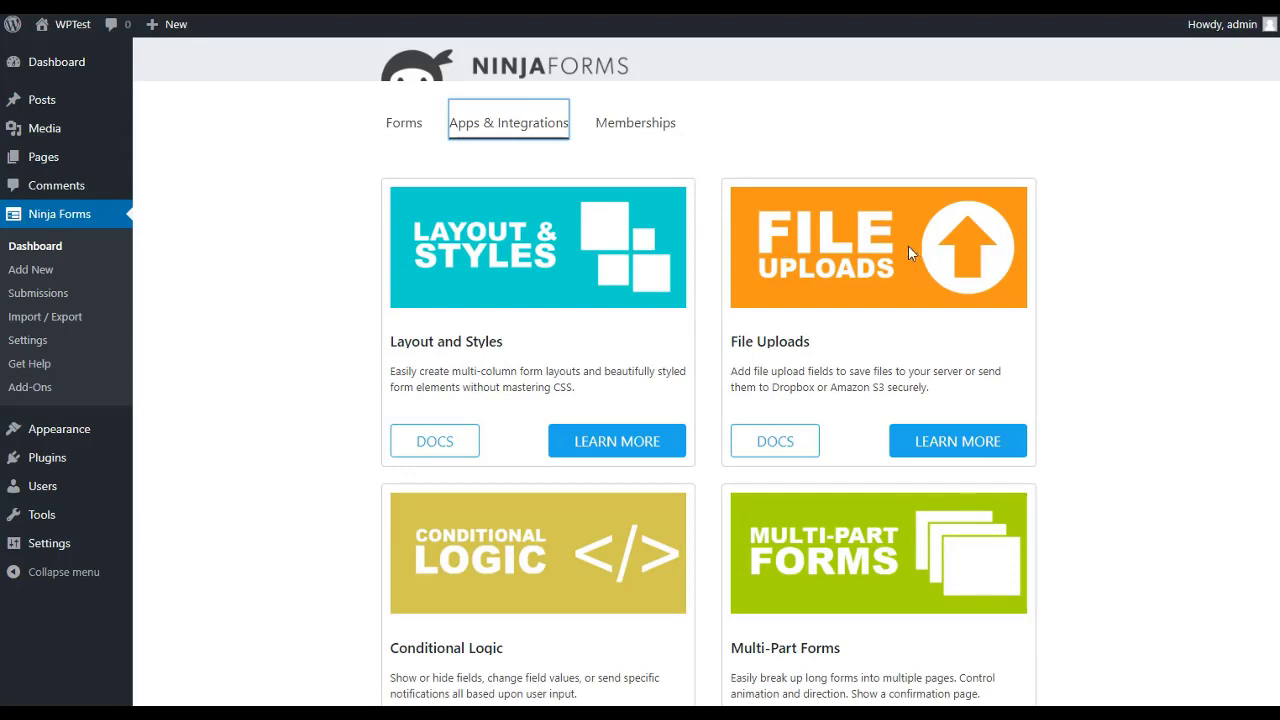
pyautogui.click(1143, 277)
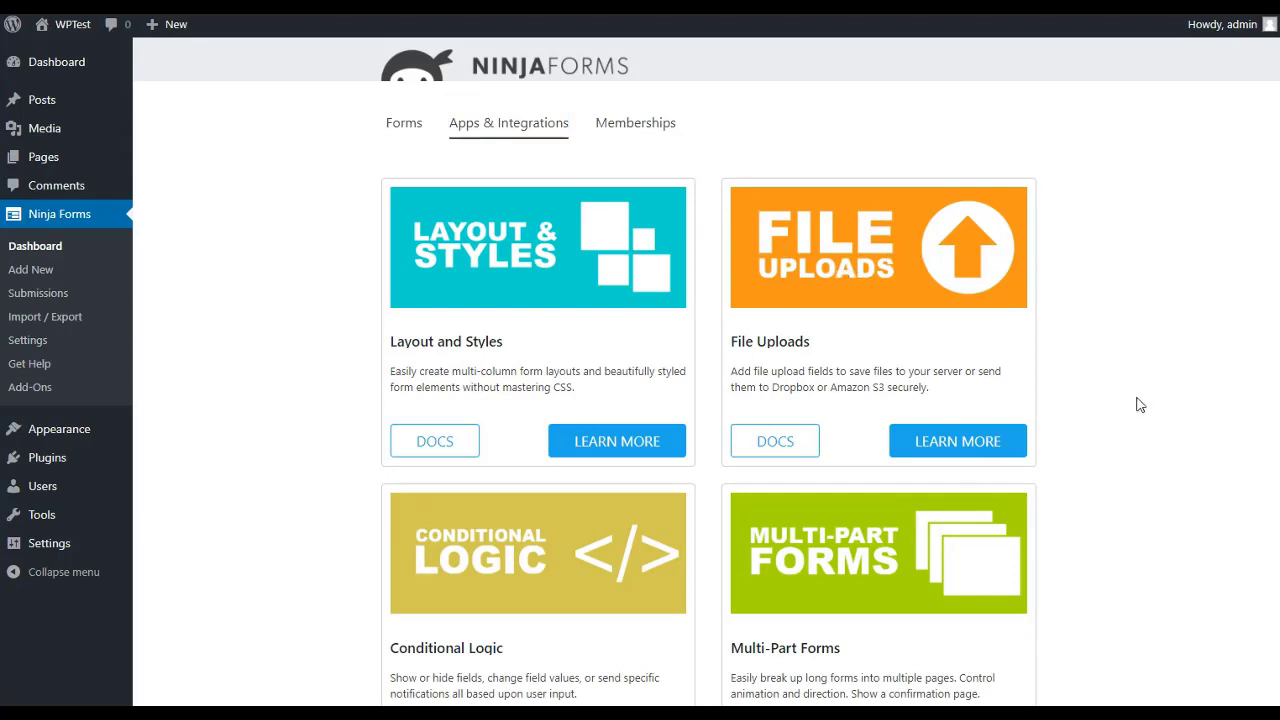
# Scroll through the add-on cards such as Layout and Styles, File Uploads and Stripe.
pyautogui.scroll(-6, 1157, 516)
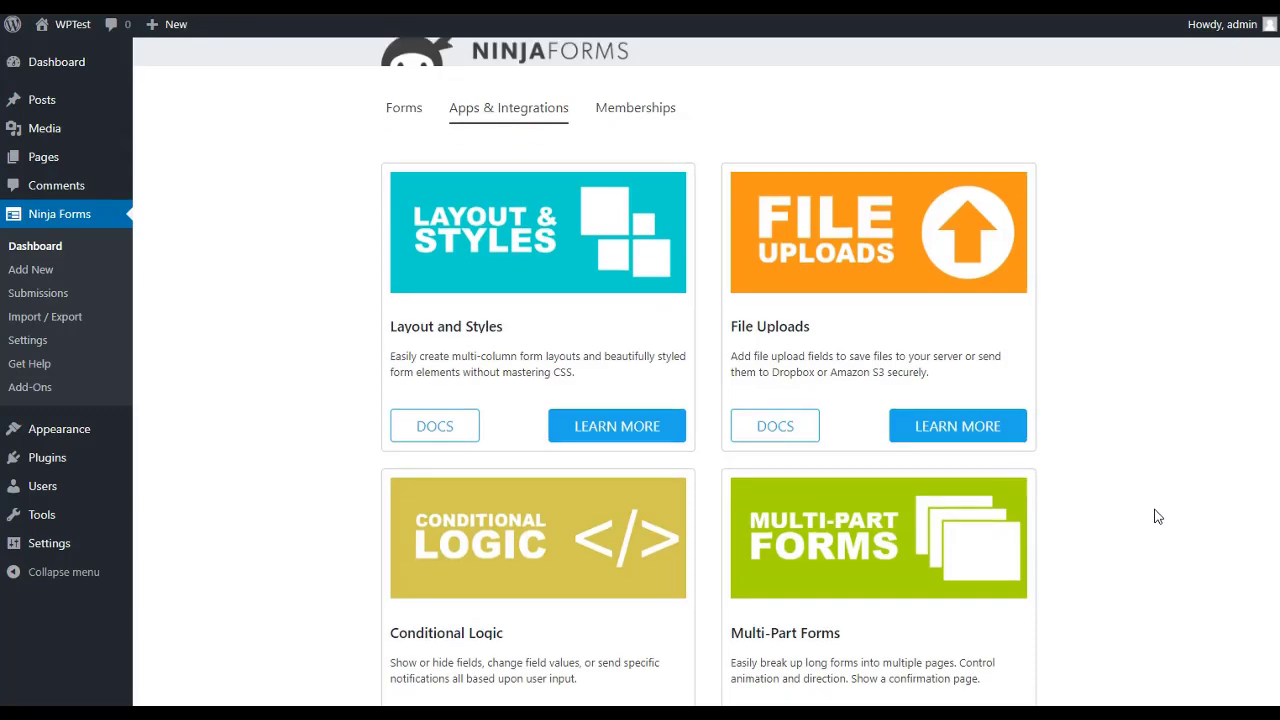
pyautogui.scroll(-2, 1157, 516)
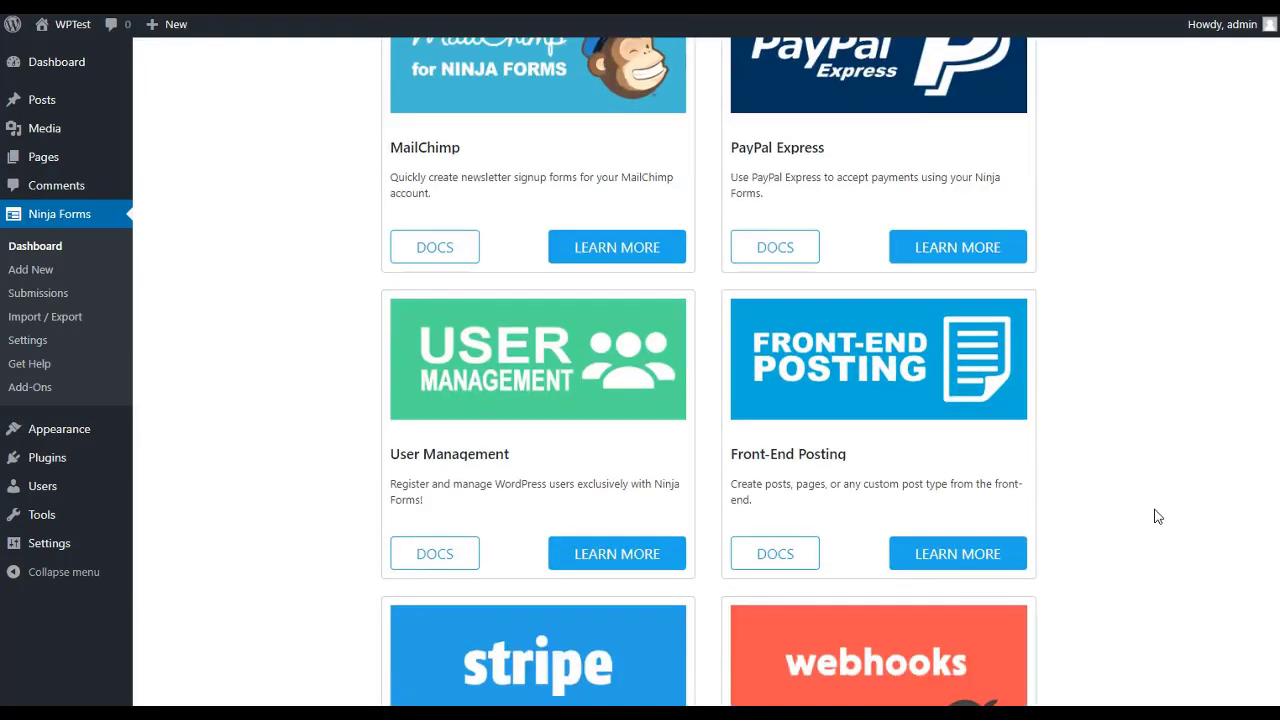
pyautogui.scroll(-5, 1157, 516)
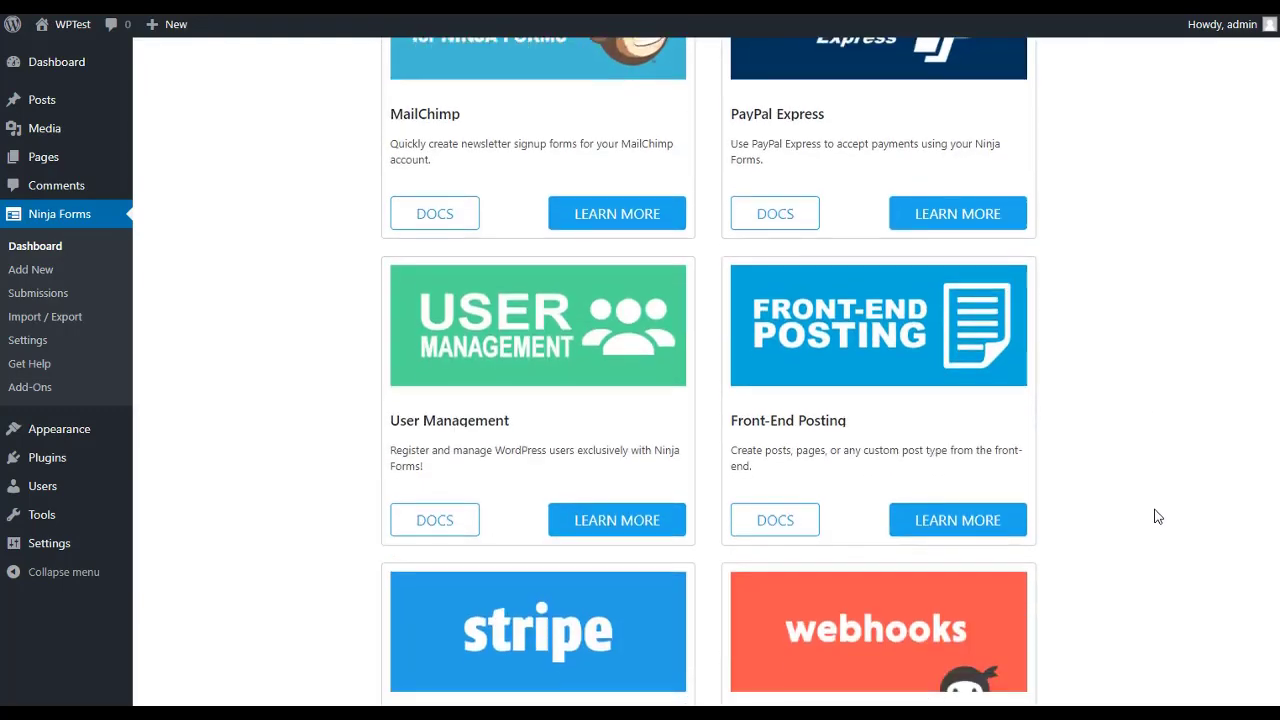
pyautogui.scroll(-4, 1157, 516)
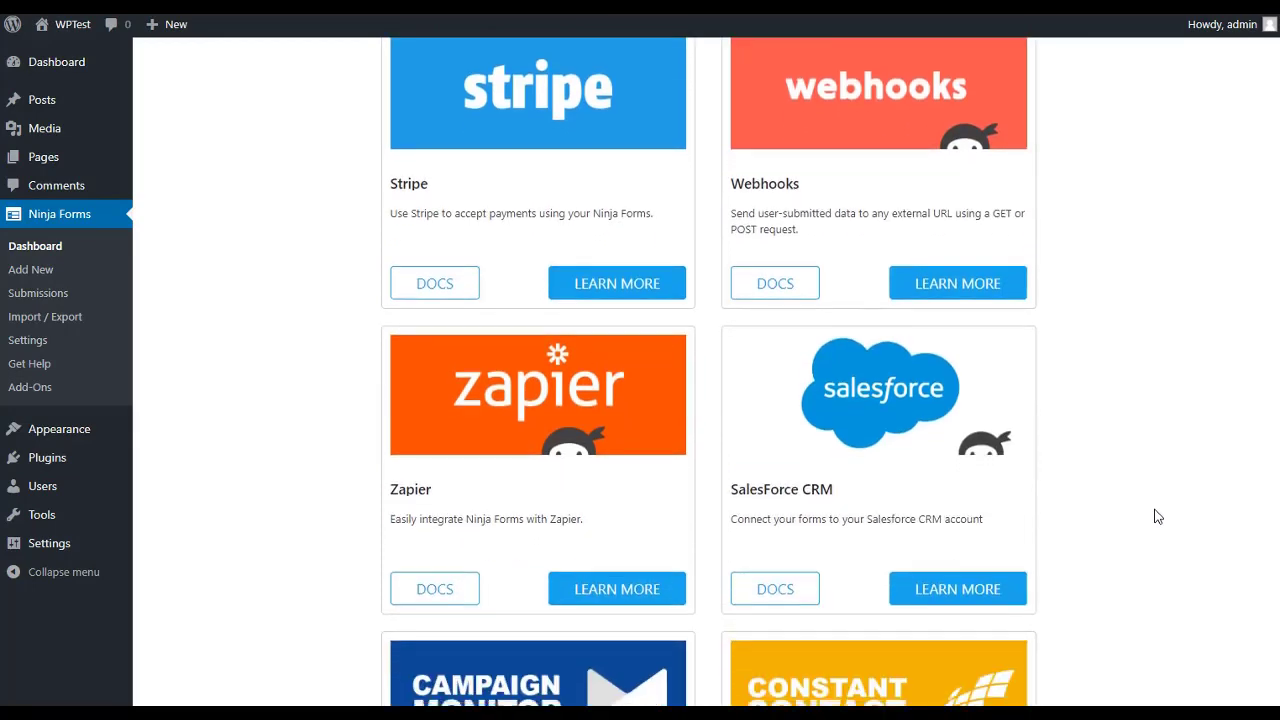
pyautogui.scroll(-3, 1157, 516)
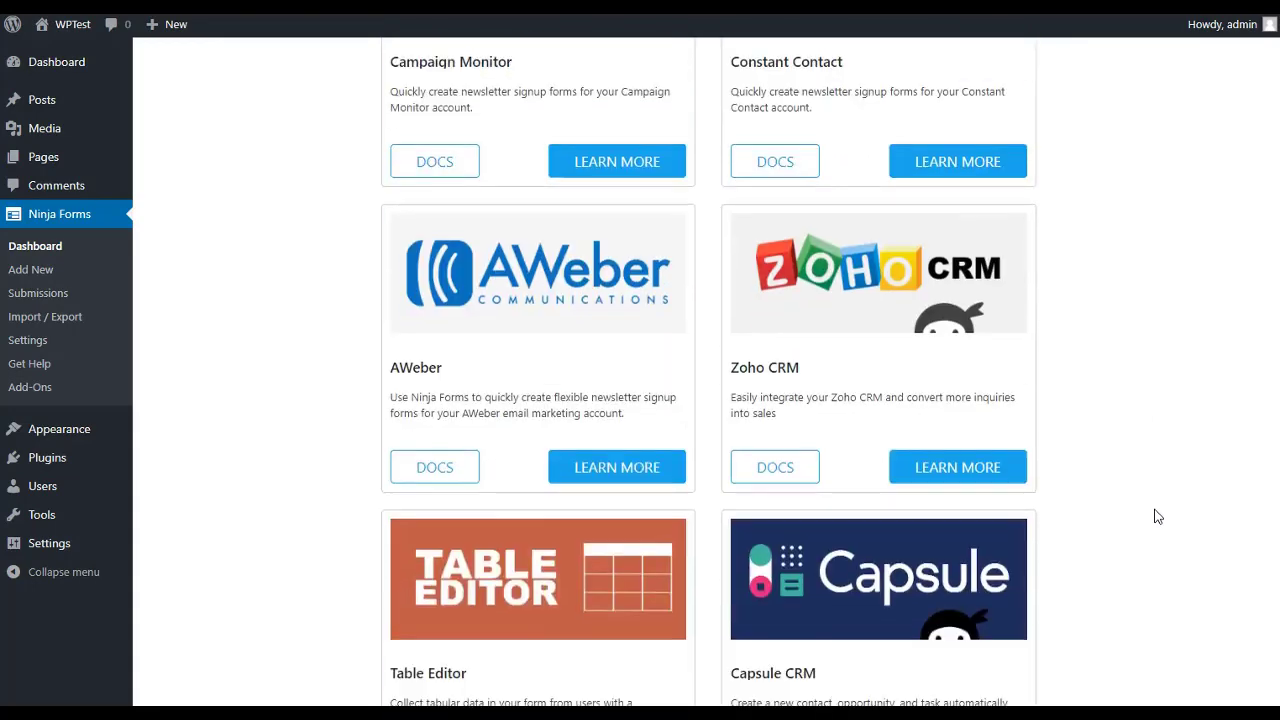
pyautogui.scroll(-5, 1157, 516)
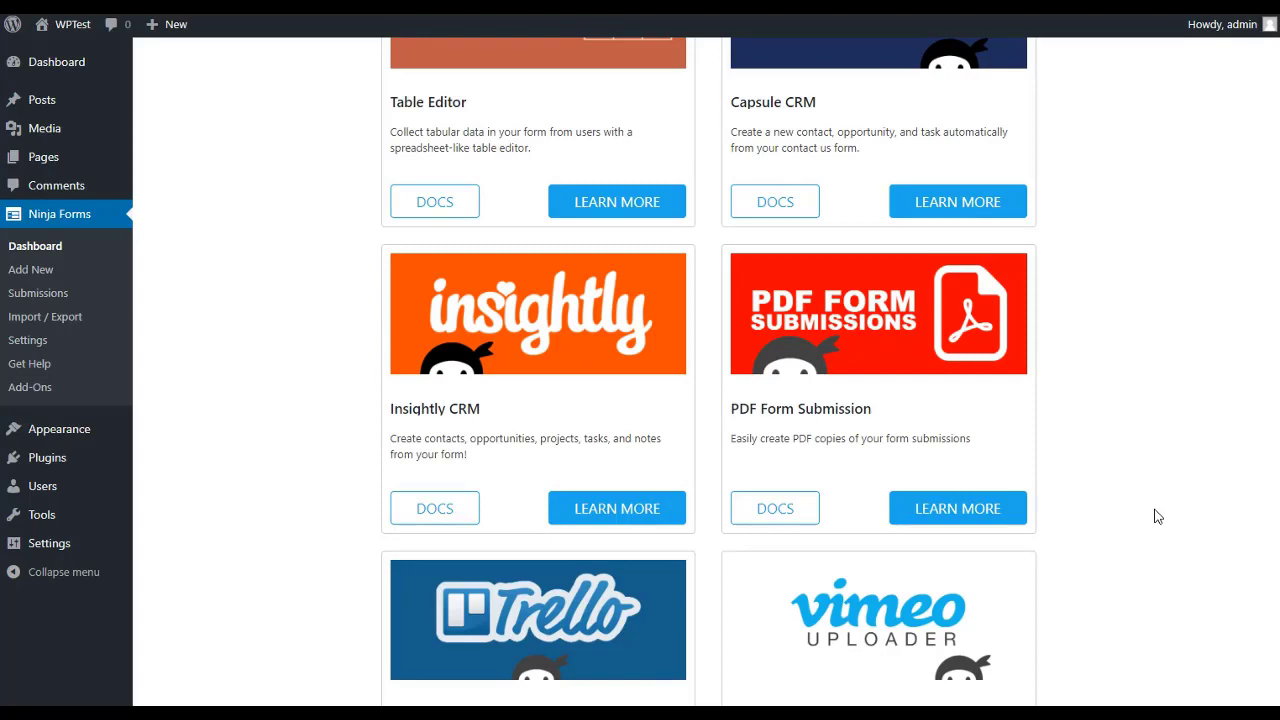
pyautogui.scroll(-9, 1157, 516)
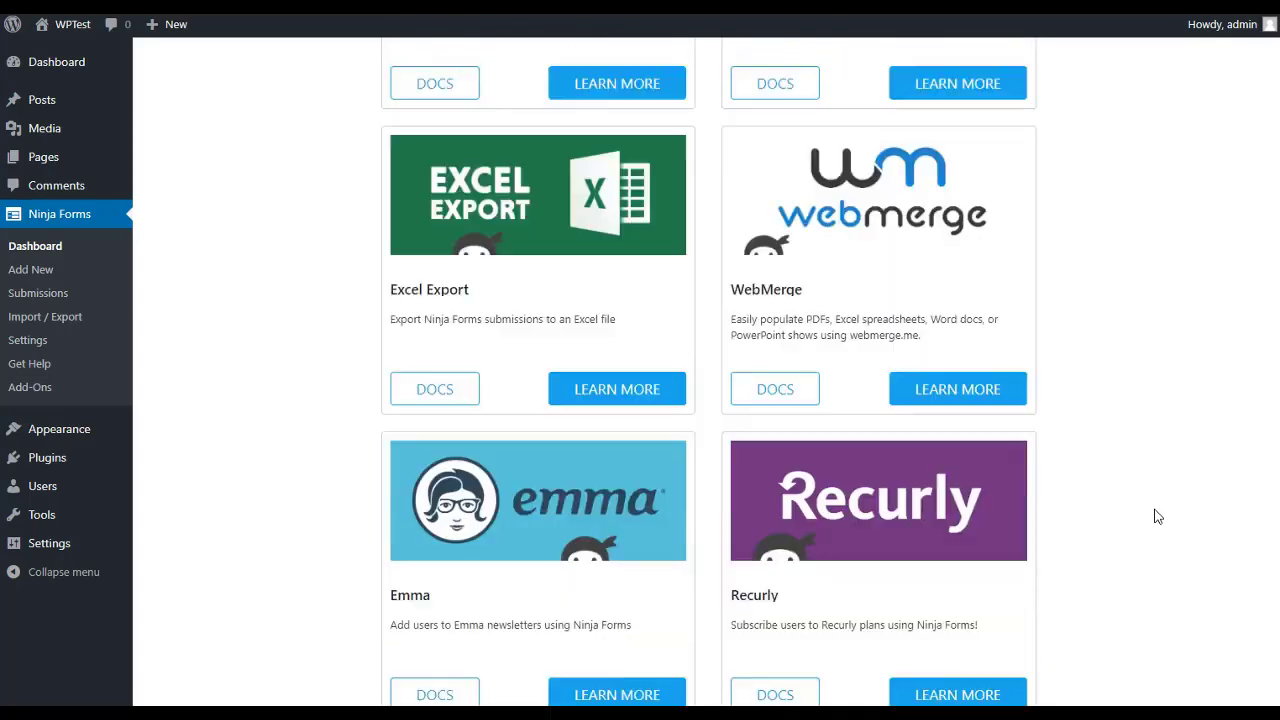
pyautogui.scroll(-4, 1157, 516)
pyautogui.scroll(4, 1157, 516)
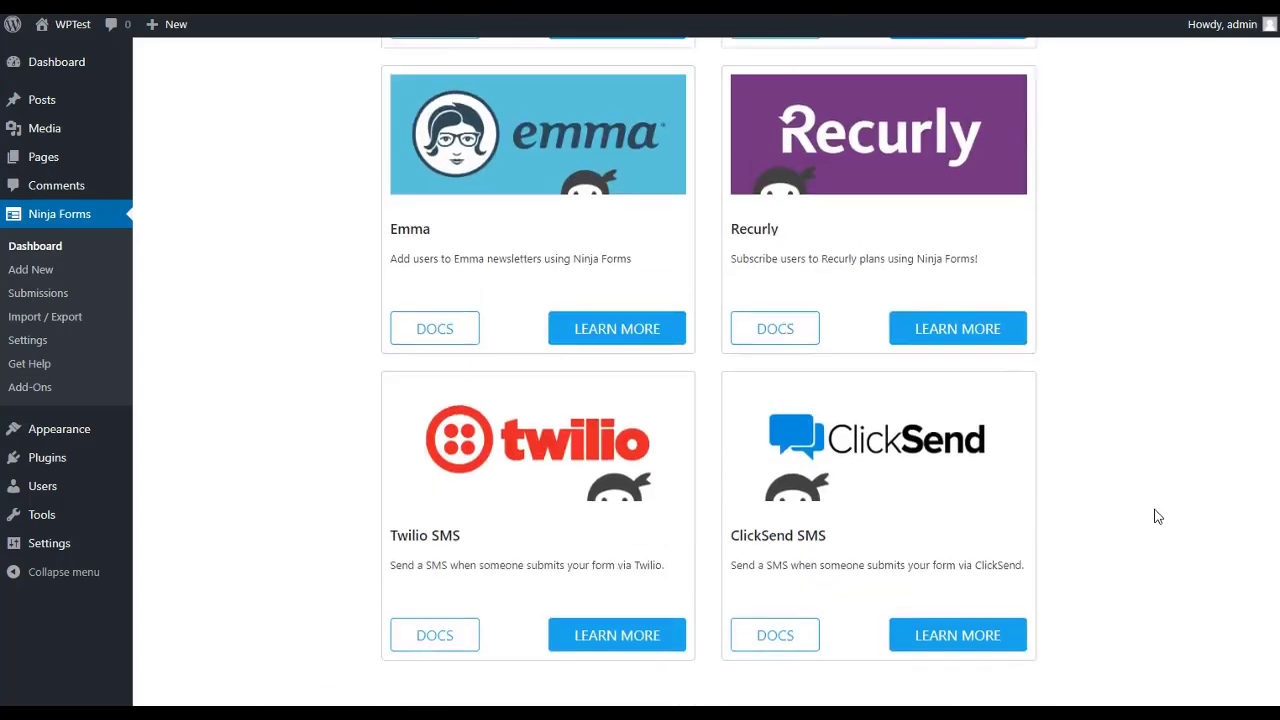
pyautogui.scroll(17, 1157, 516)
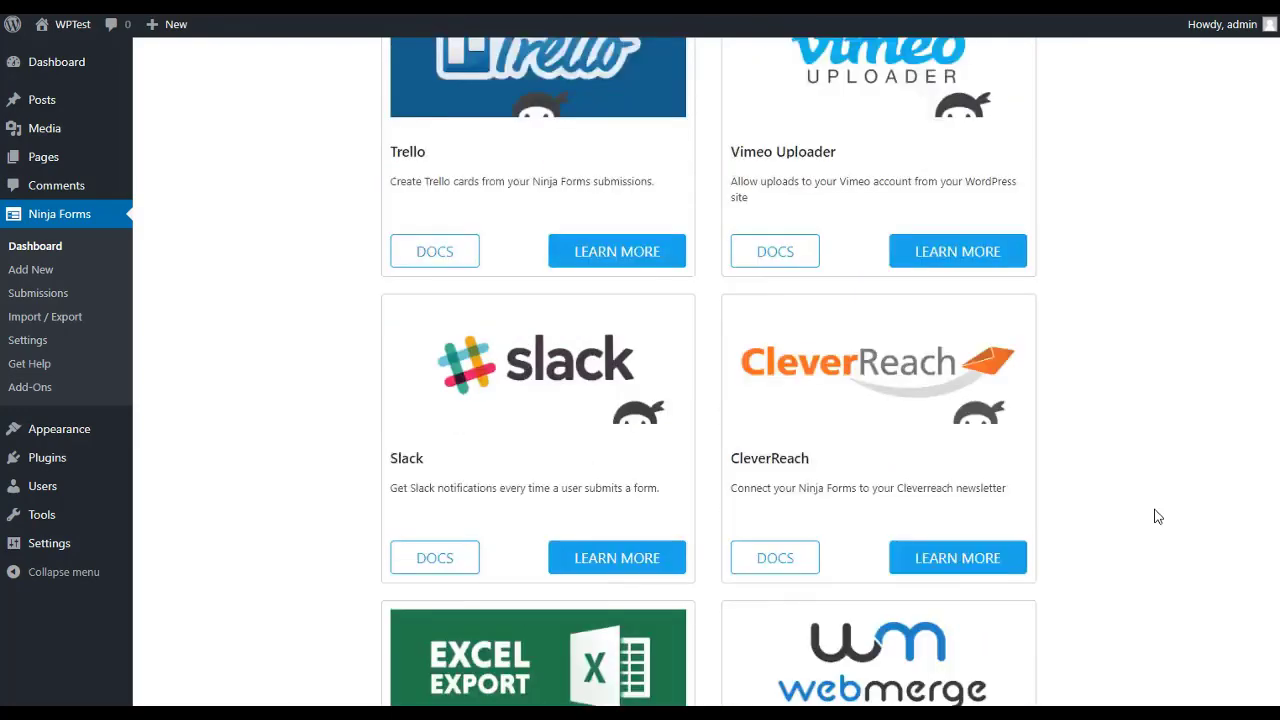
pyautogui.scroll(20, 1157, 516)
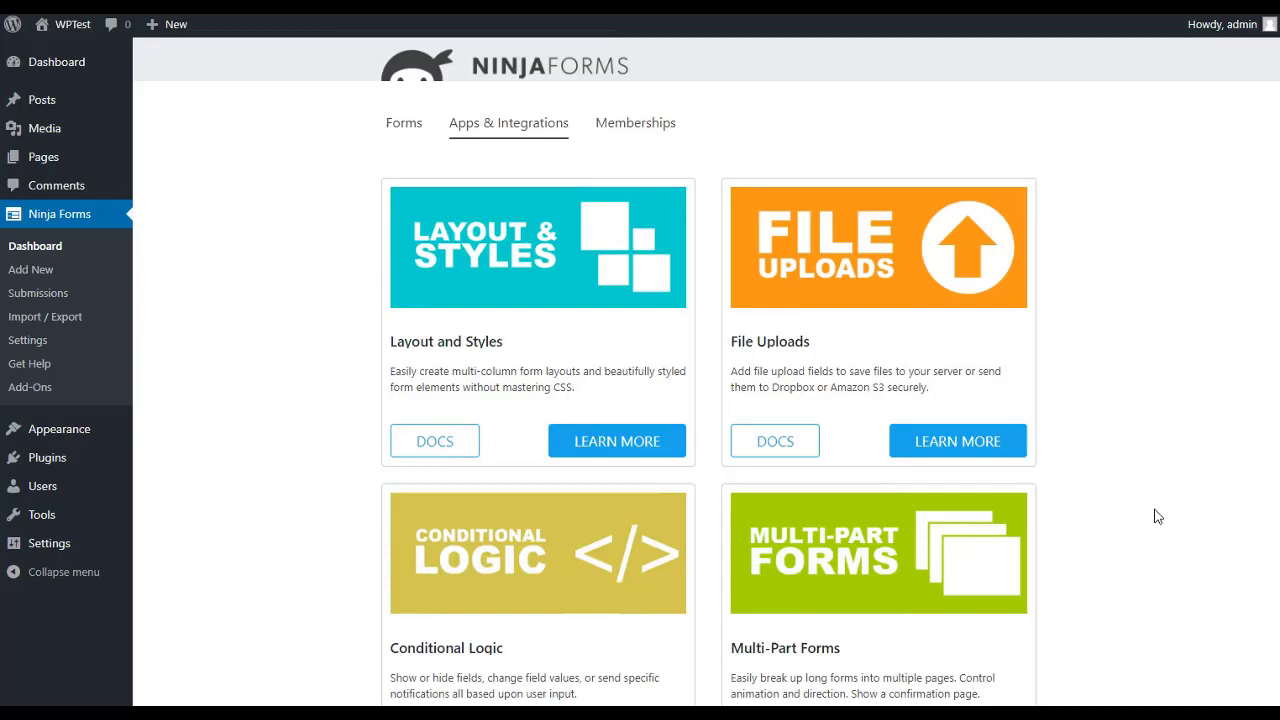
# Return to the forms list and open the Contact Me form for editing.
pyautogui.click(401, 124)
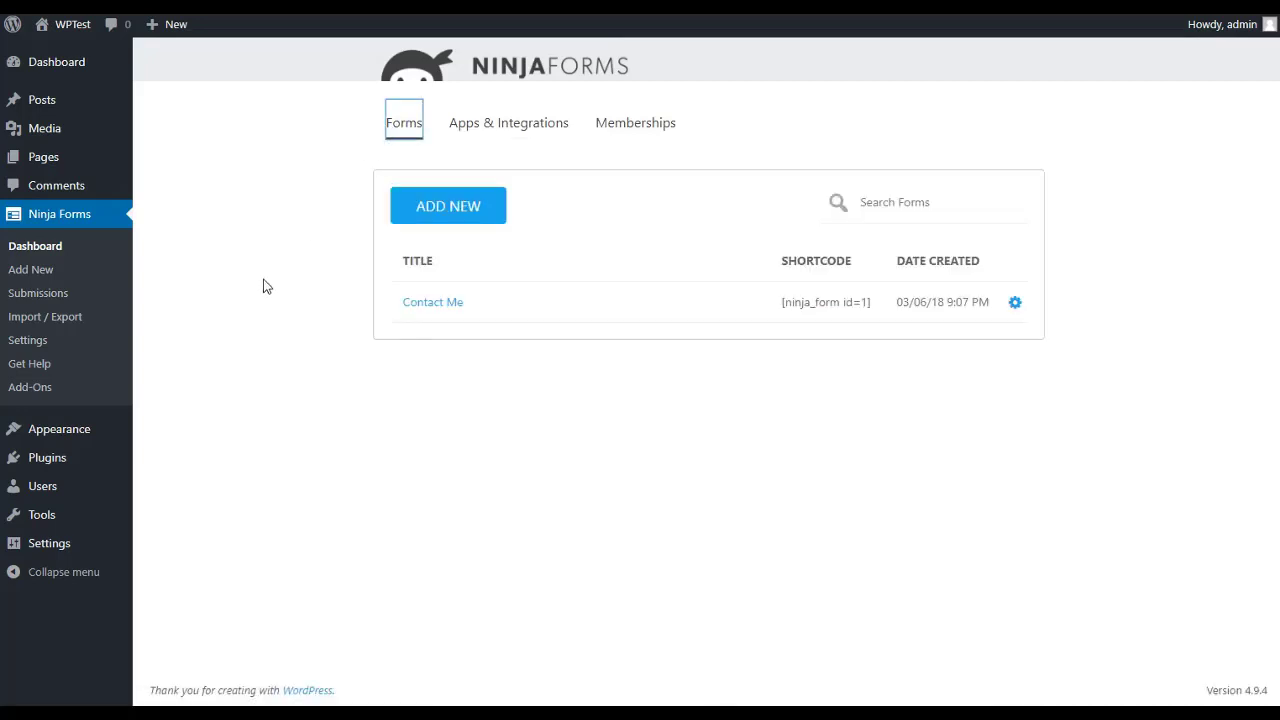
pyautogui.click(1022, 307)
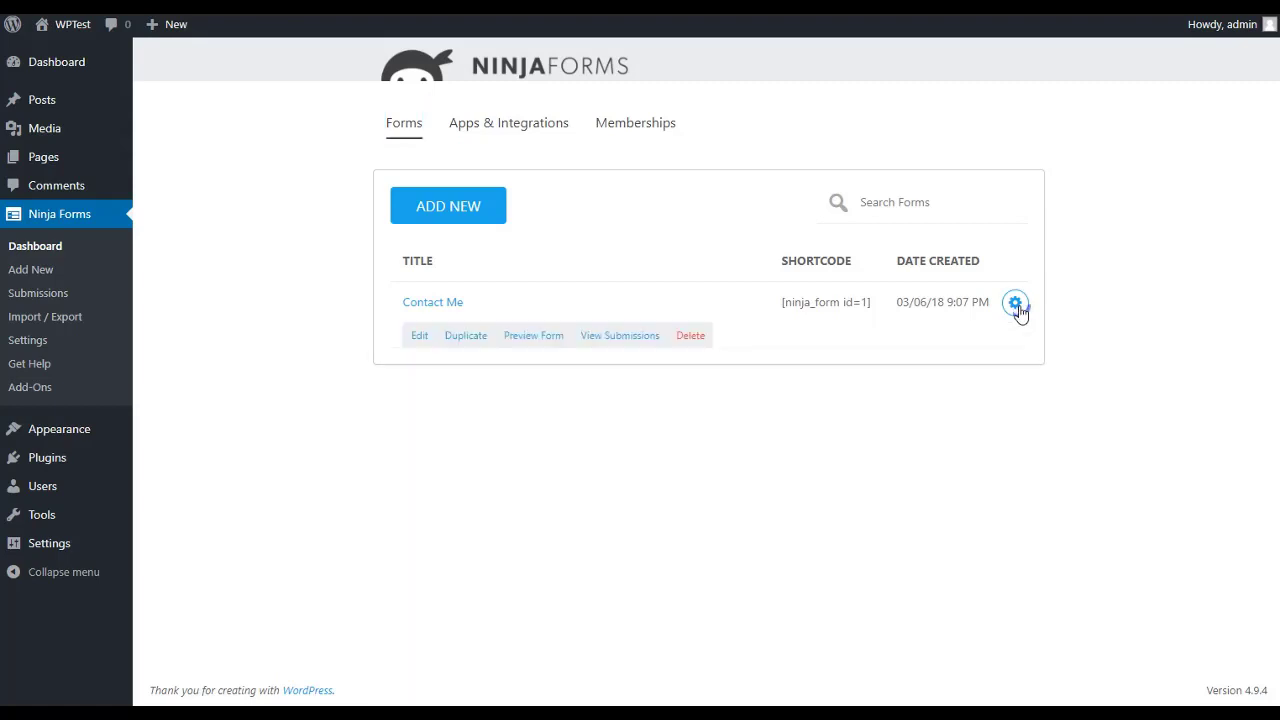
pyautogui.click(419, 340)
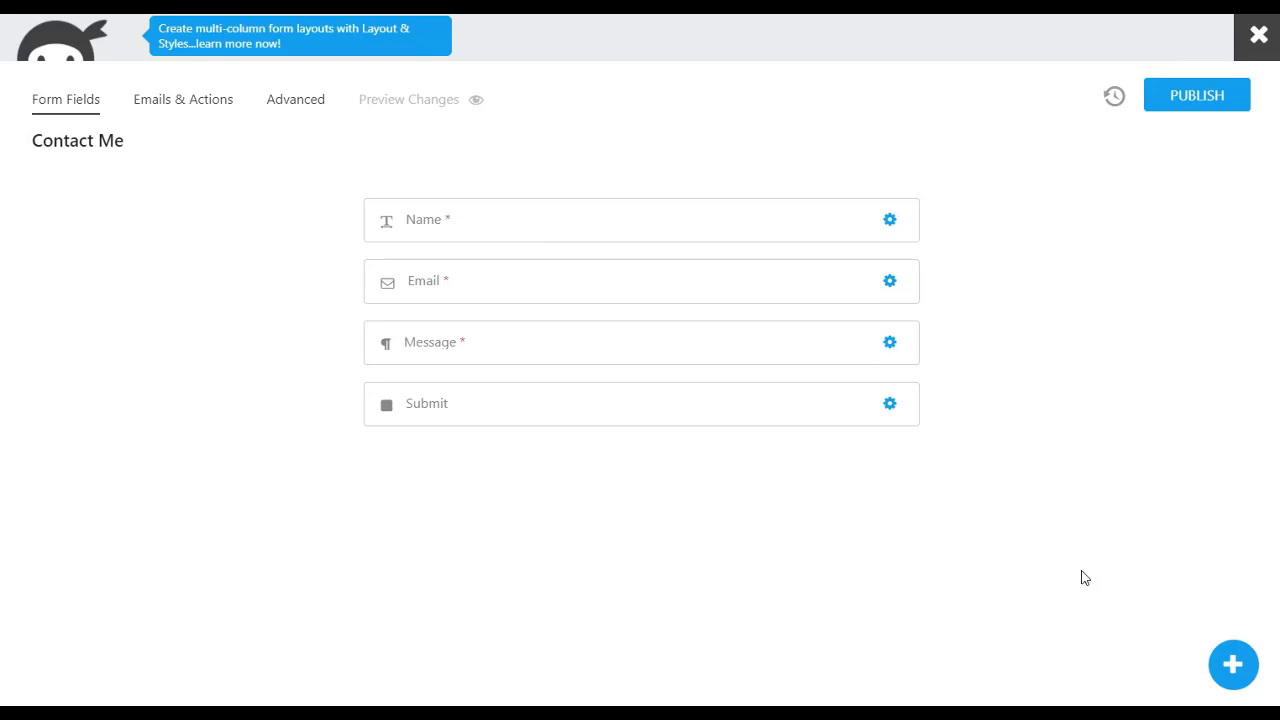
# Drag an Anti-Spam field from Miscellaneous Fields into the form above Submit.
pyautogui.click(1235, 668)
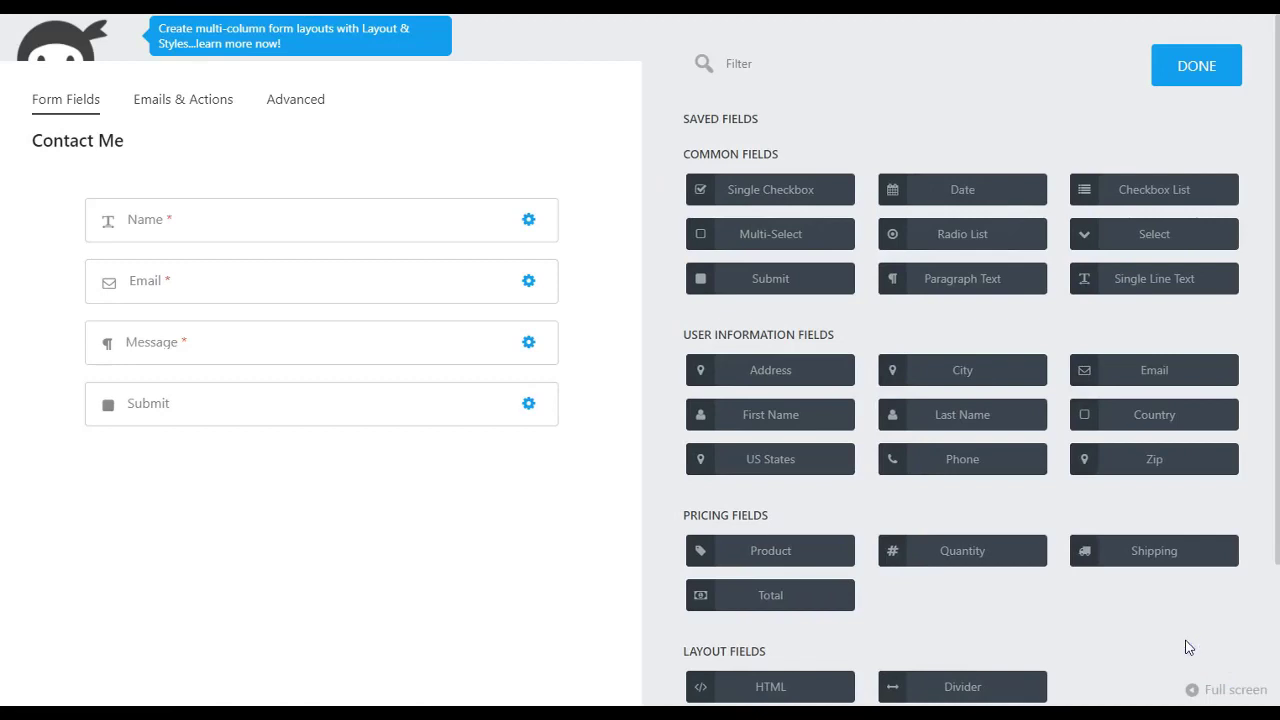
pyautogui.scroll(-2, 1189, 646)
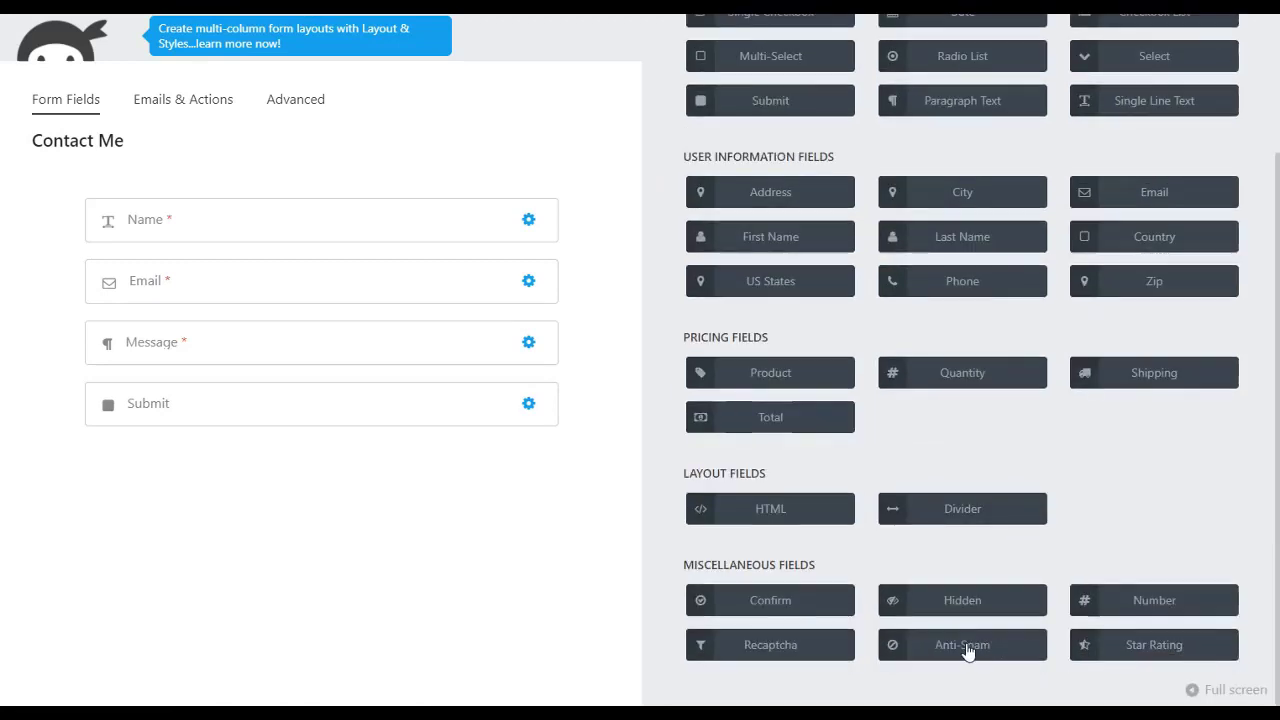
pyautogui.moveTo(975, 646); pyautogui.dragTo(239, 375)
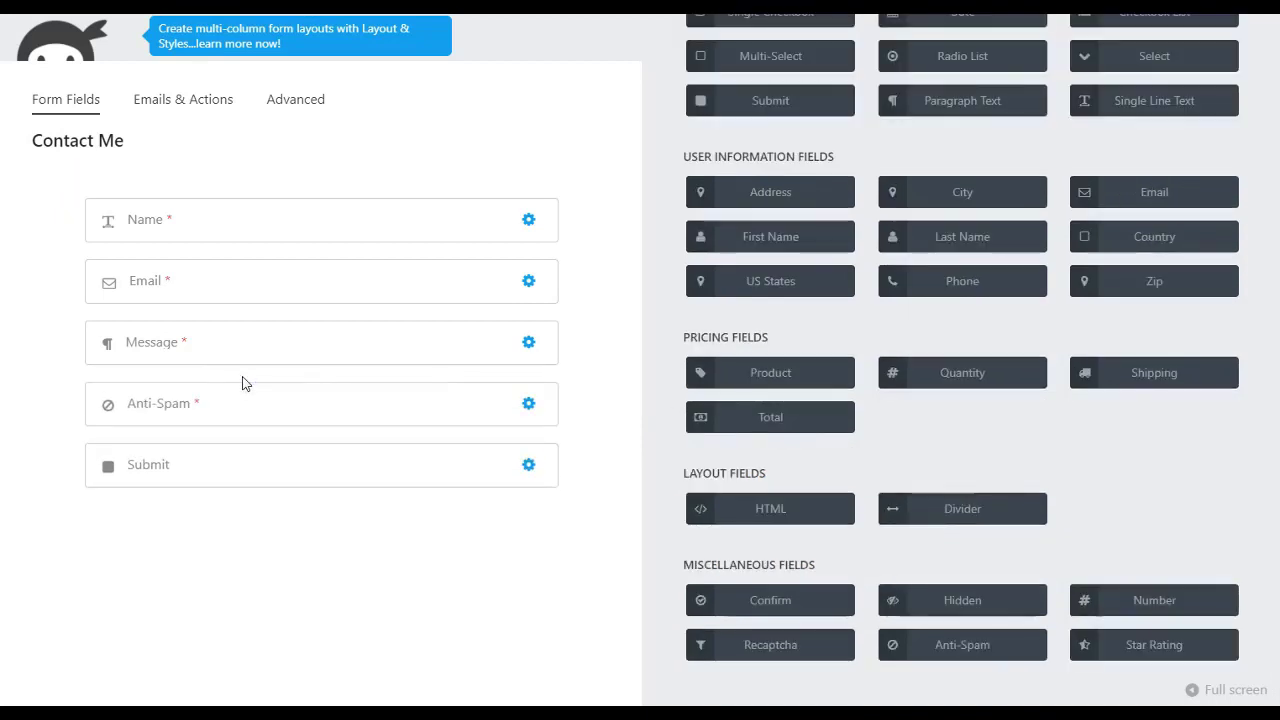
# Set the Anti-Spam question to 'What is 2+2?' with answer 4.
pyautogui.click(529, 404)
pyautogui.tripleClick(706, 176)
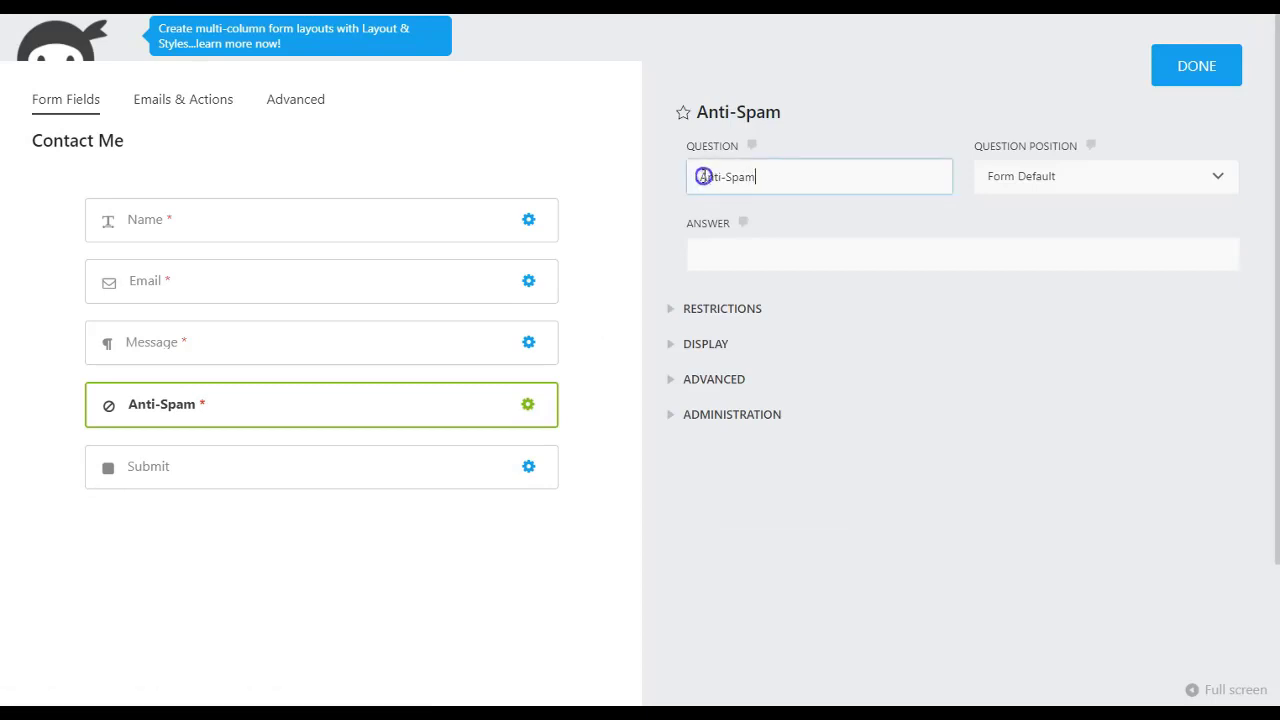
pyautogui.write('Wha')
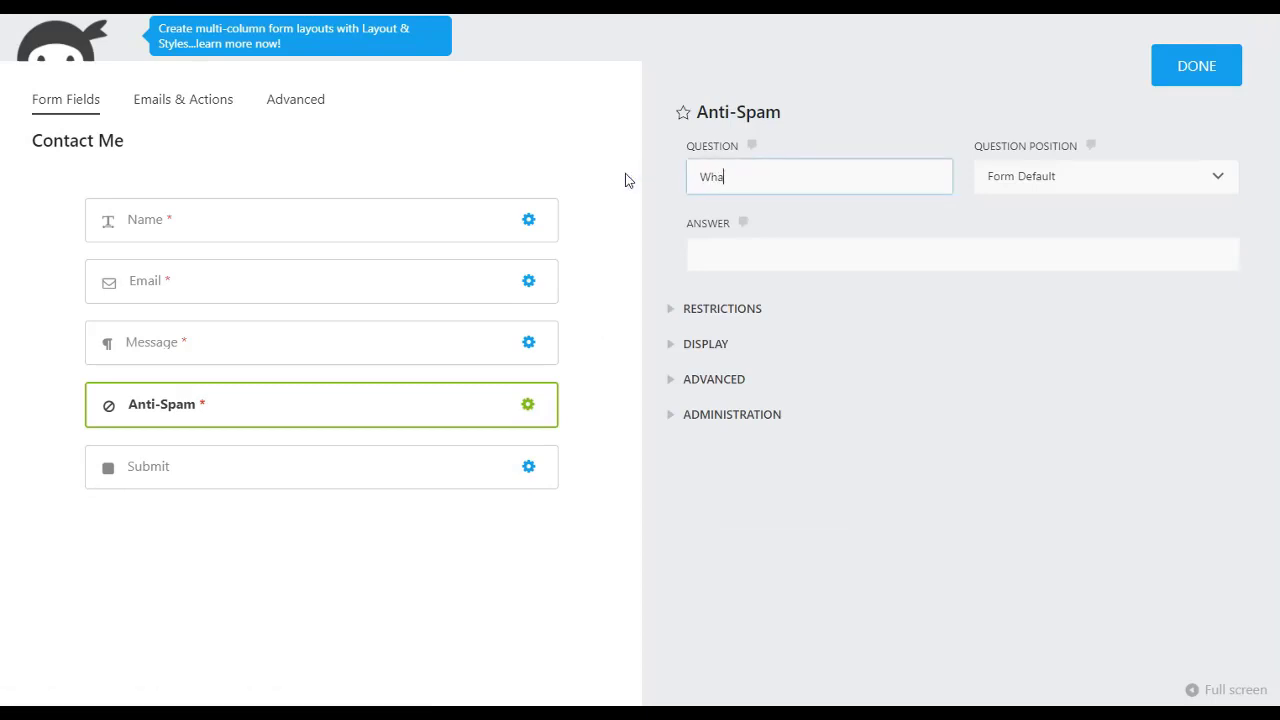
pyautogui.write('t is 2+2?')
pyautogui.click(714, 265)
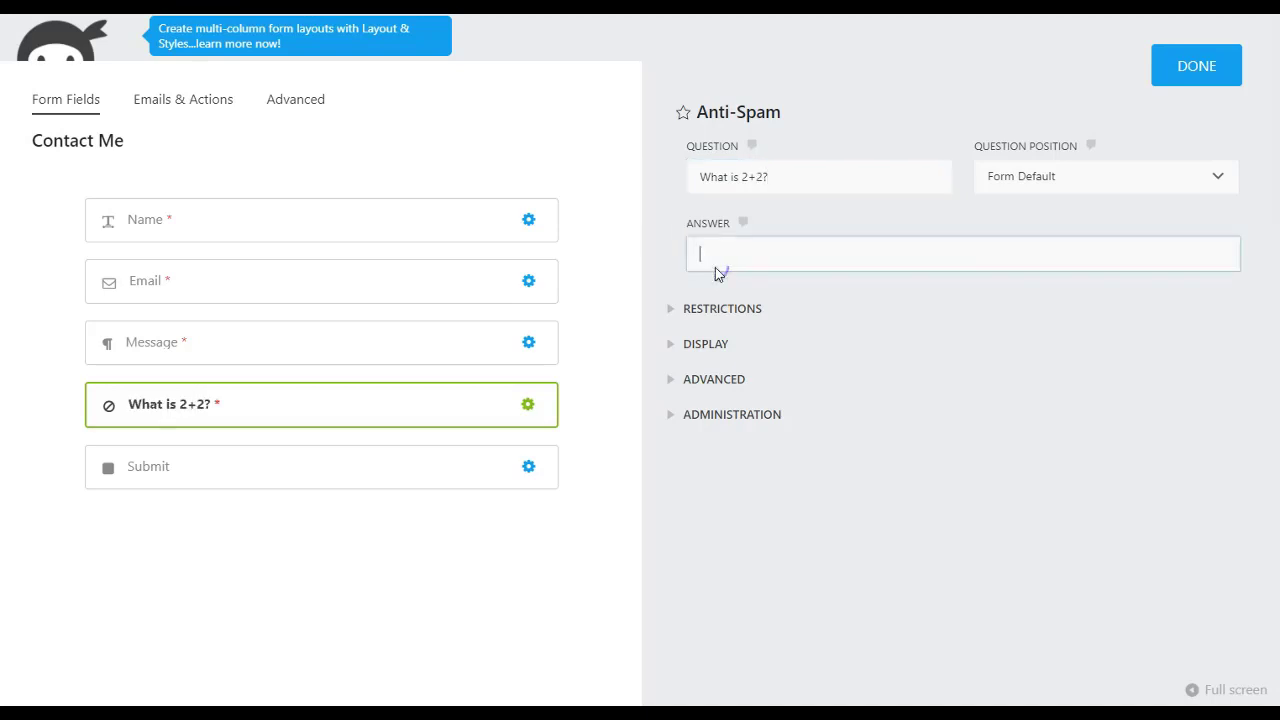
pyautogui.write('4')
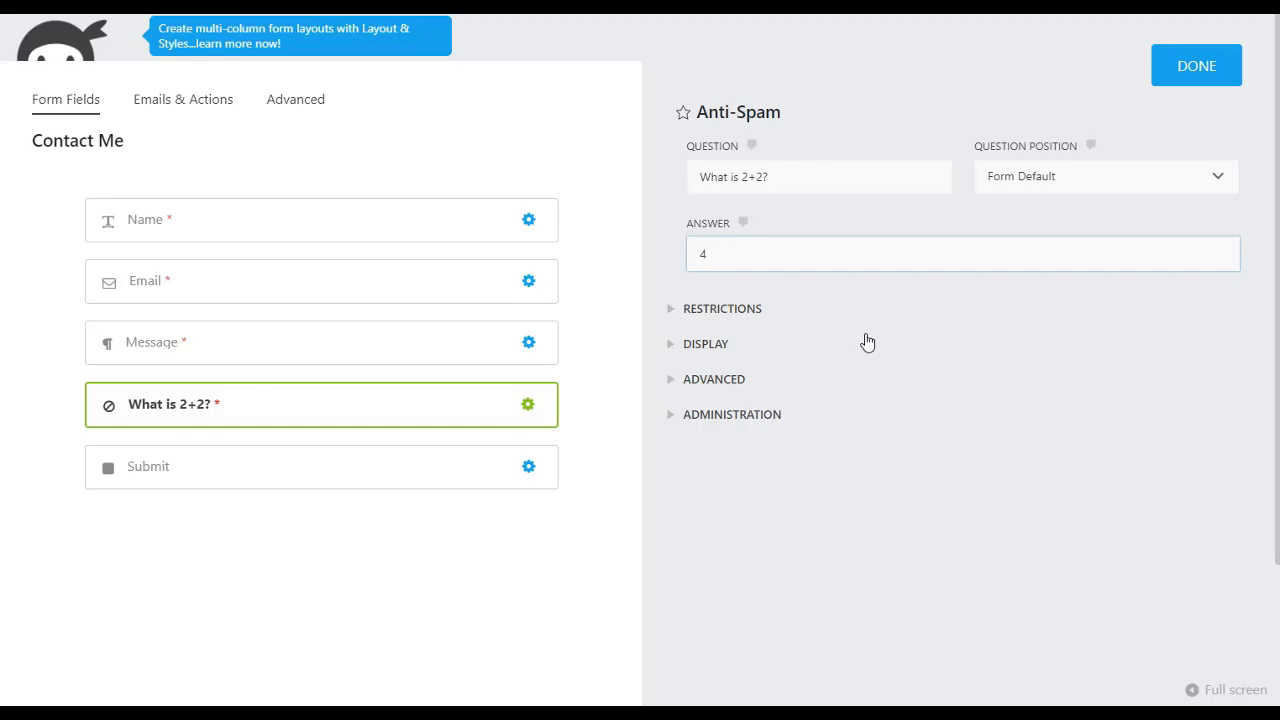
# Add a character limit of 1 and the placeholder 'Numeric answer'.
pyautogui.click(670, 311)
pyautogui.click(721, 370)
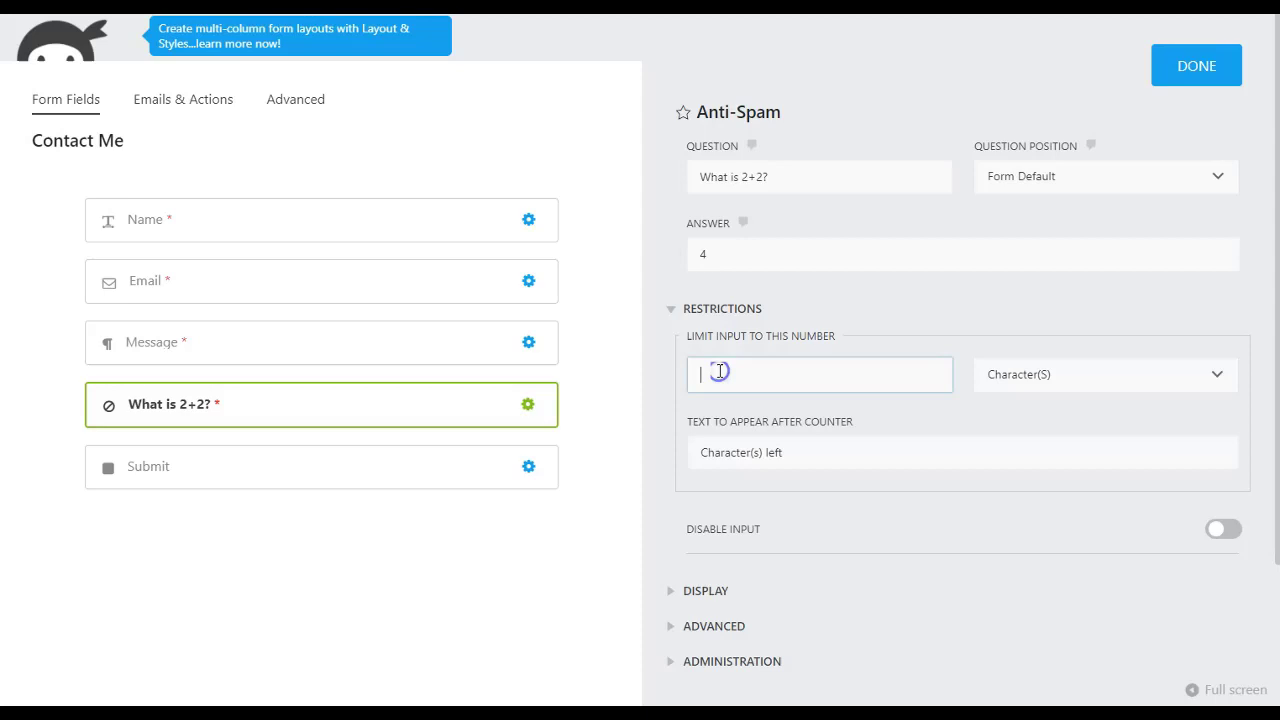
pyautogui.write('1')
pyautogui.click(672, 312)
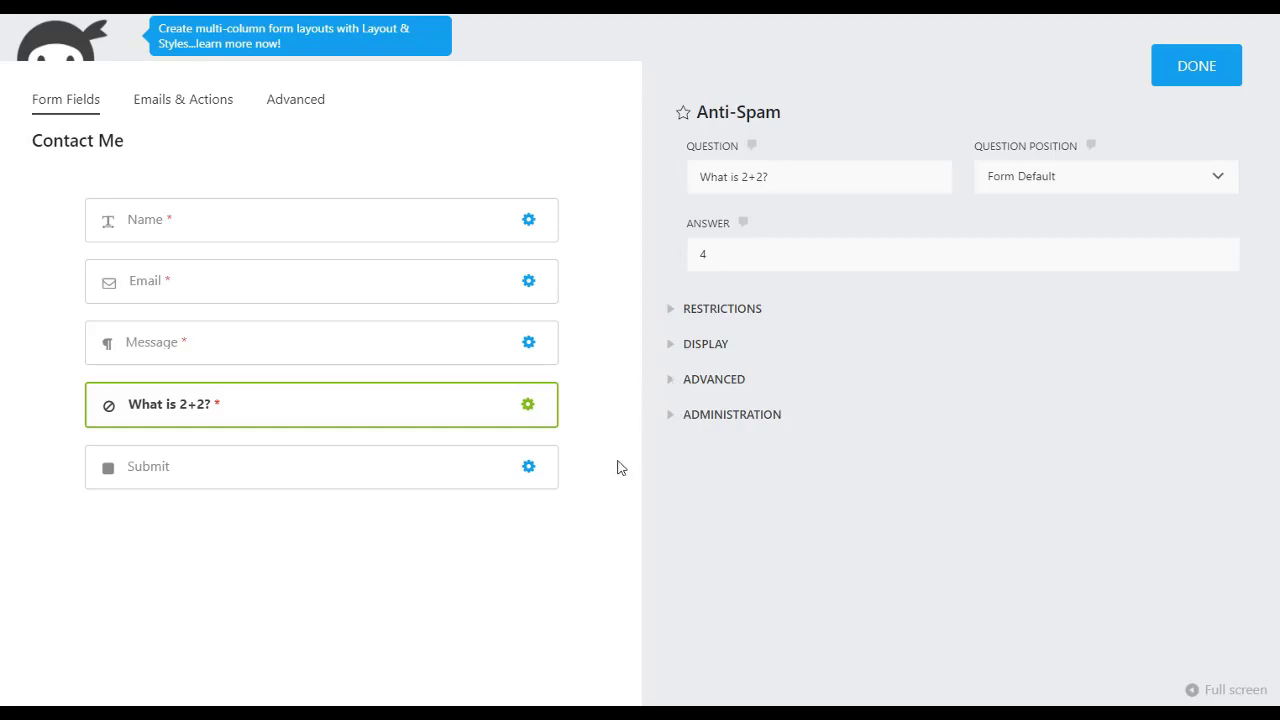
pyautogui.click(667, 384)
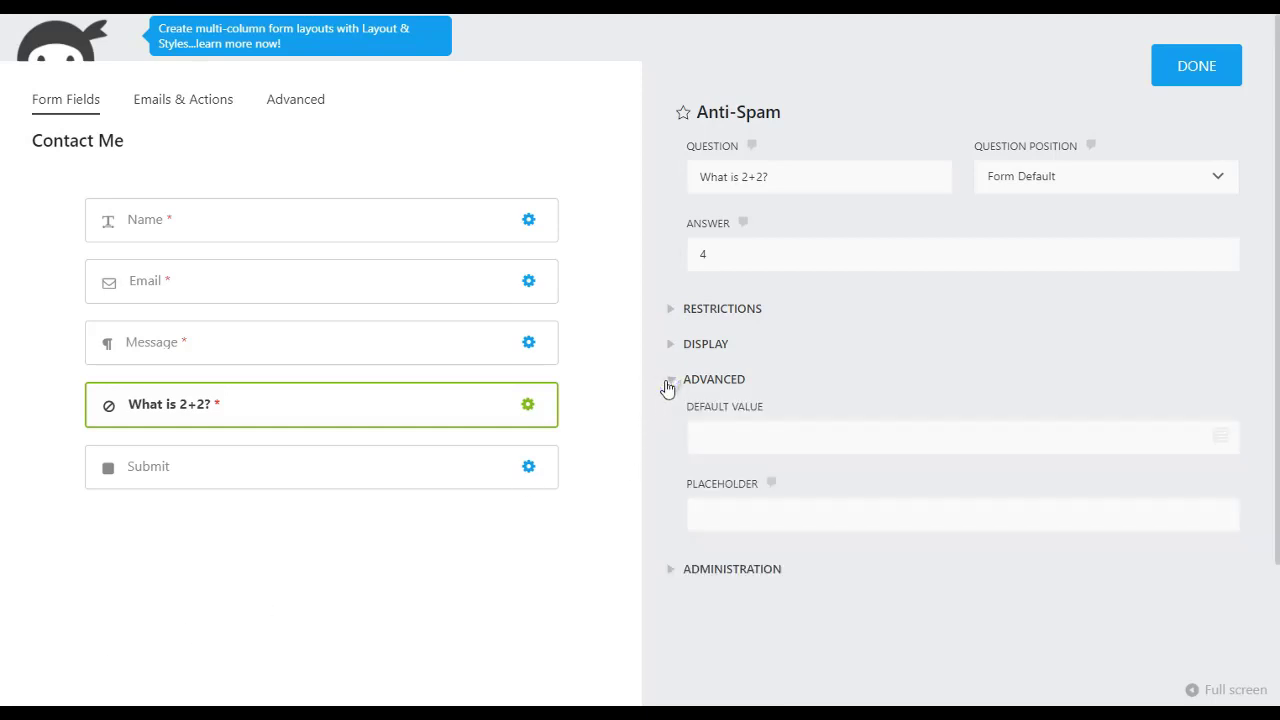
pyautogui.click(707, 511)
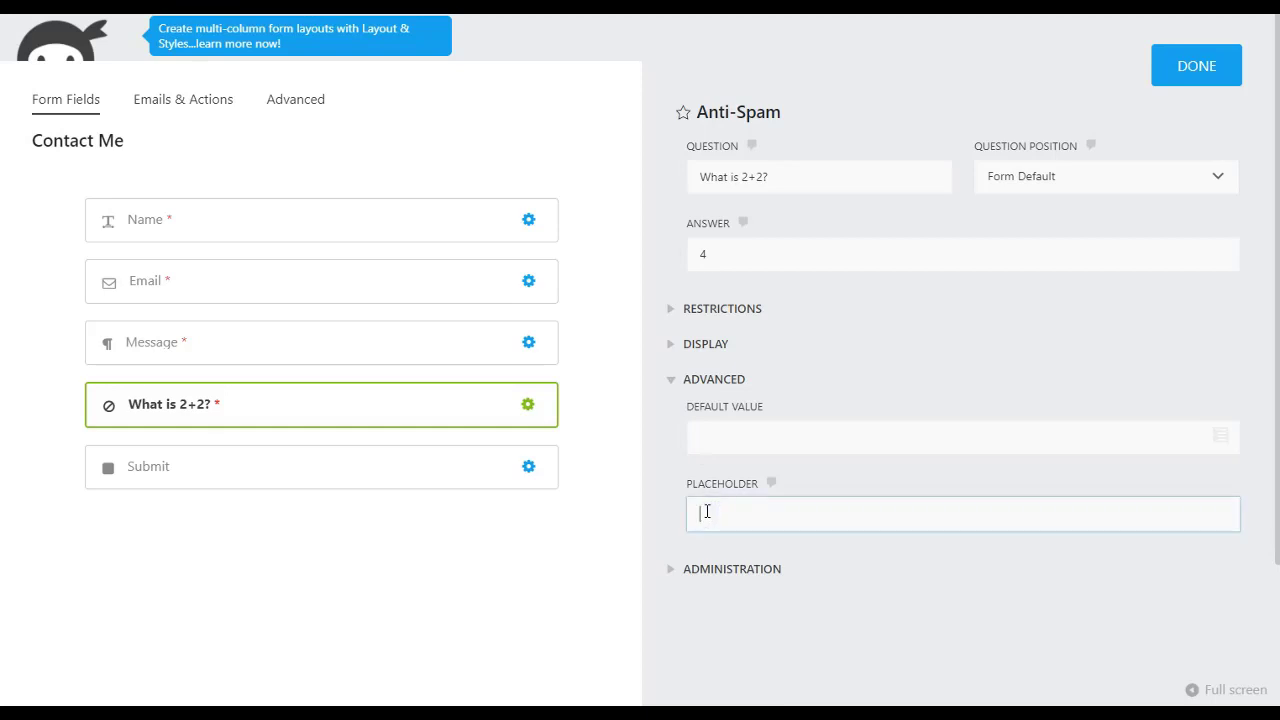
pyautogui.write('Numeric answer')
pyautogui.click(672, 381)
# Change the answer to 'four' and clear the character limit.
pyautogui.click(671, 313)
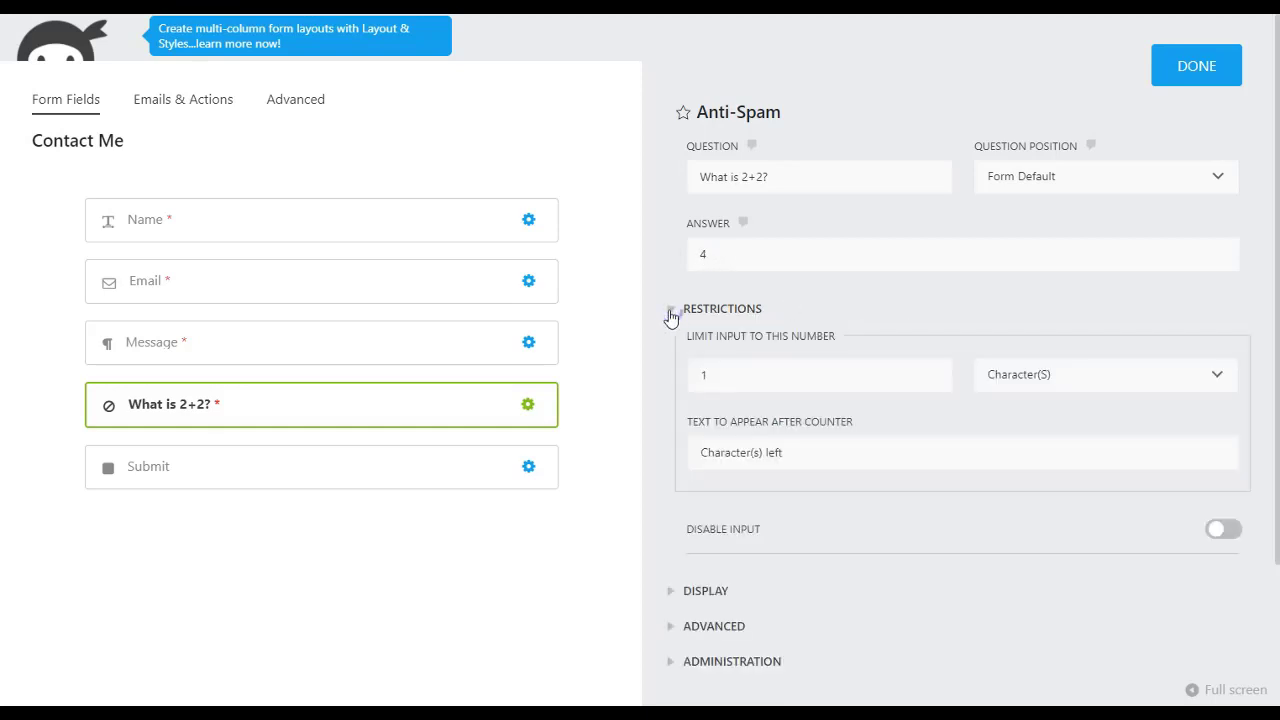
pyautogui.click(671, 314)
pyautogui.moveTo(716, 256); pyautogui.dragTo(668, 264)
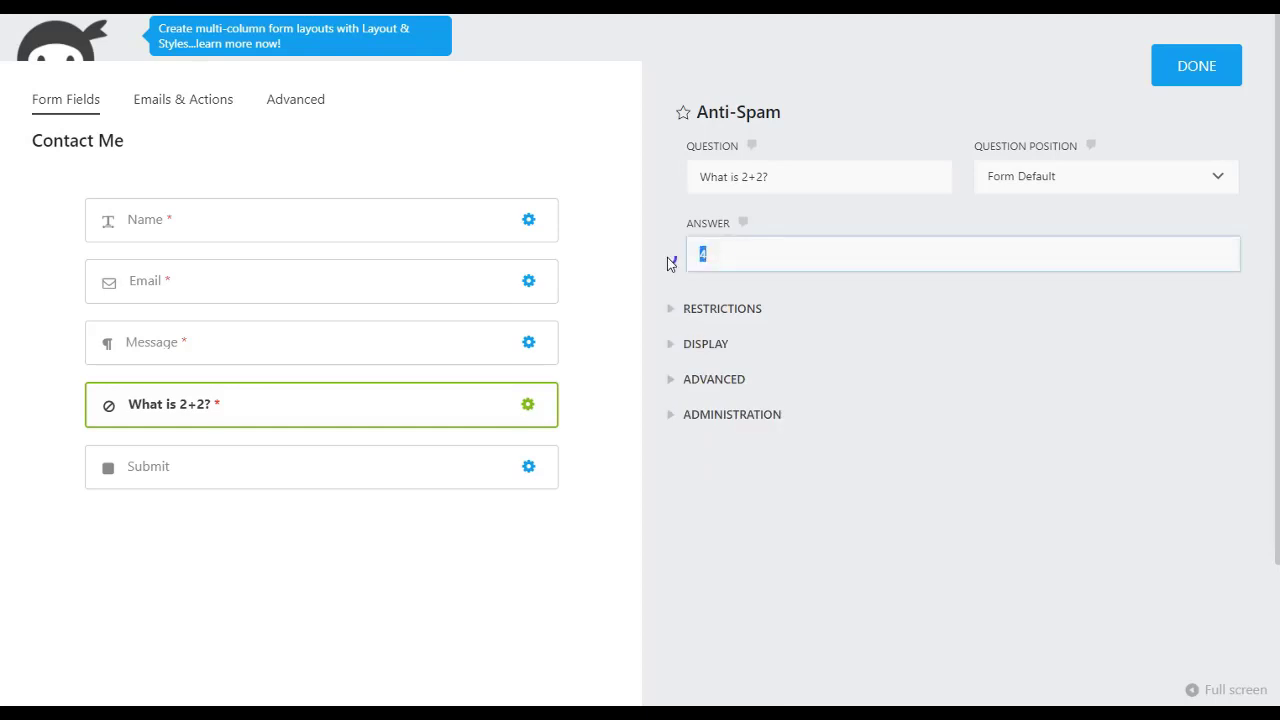
pyautogui.write('four')
pyautogui.click(668, 316)
pyautogui.moveTo(721, 376); pyautogui.dragTo(677, 380)
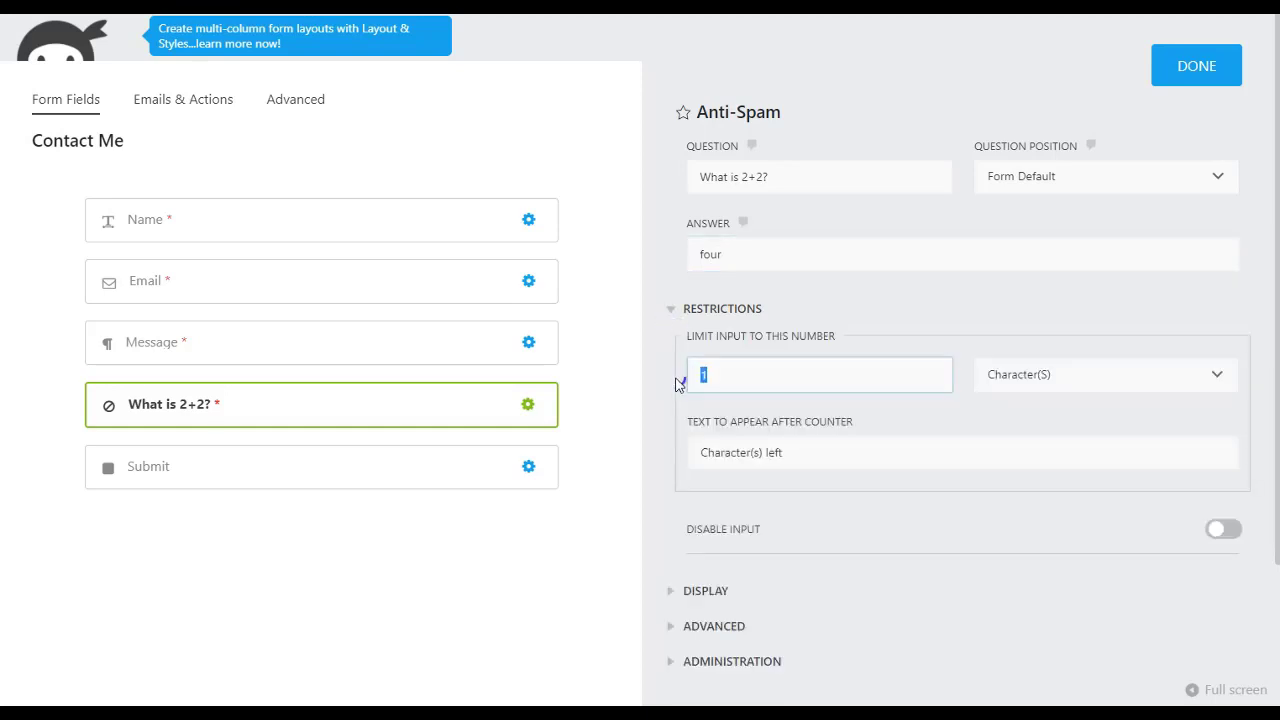
pyautogui.press('BackSpace')
pyautogui.click(672, 308)
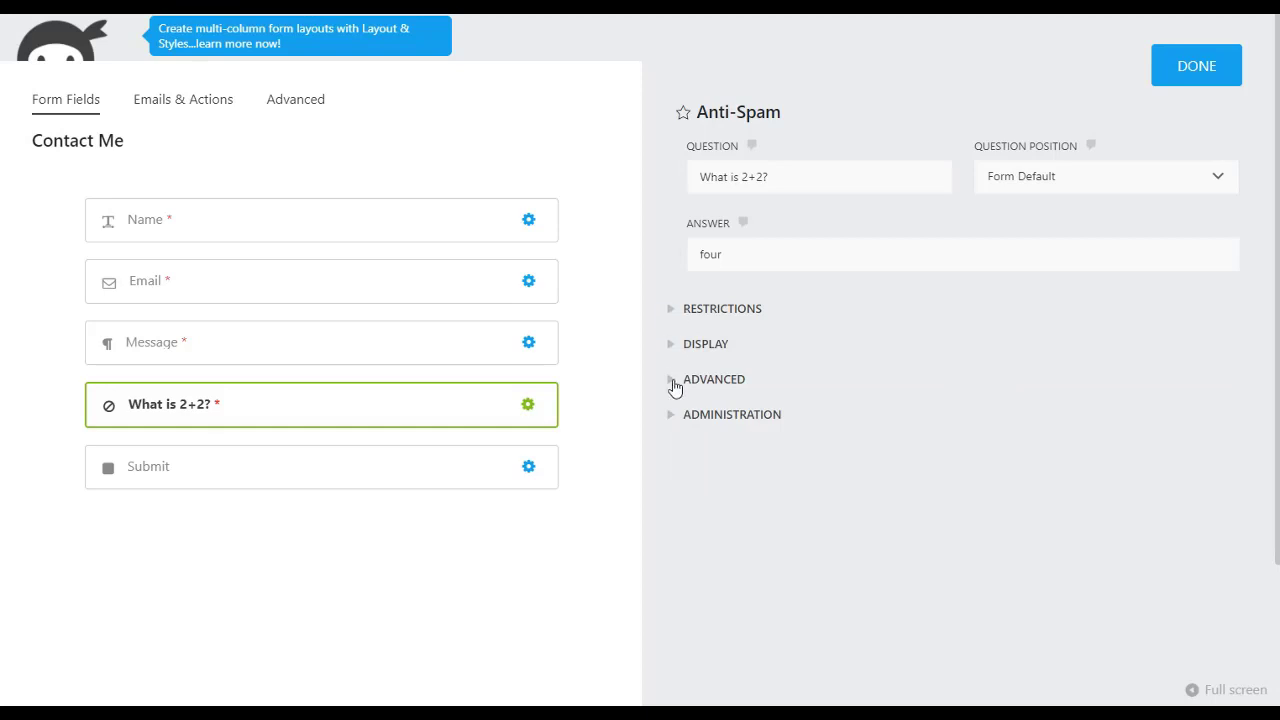
# Replace the placeholder with 'Spell answer in all lowercase'.
pyautogui.click(669, 381)
pyautogui.click(779, 511)
pyautogui.moveTo(779, 511); pyautogui.dragTo(654, 511)
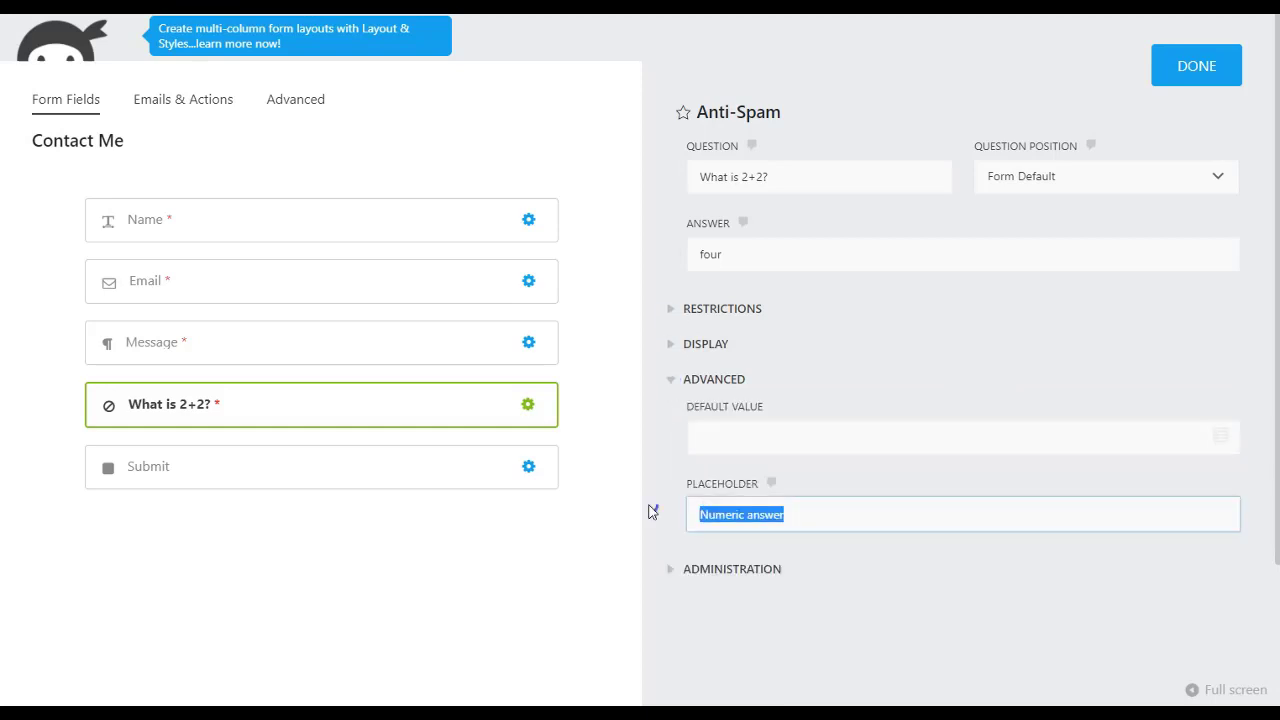
pyautogui.write('Spe')
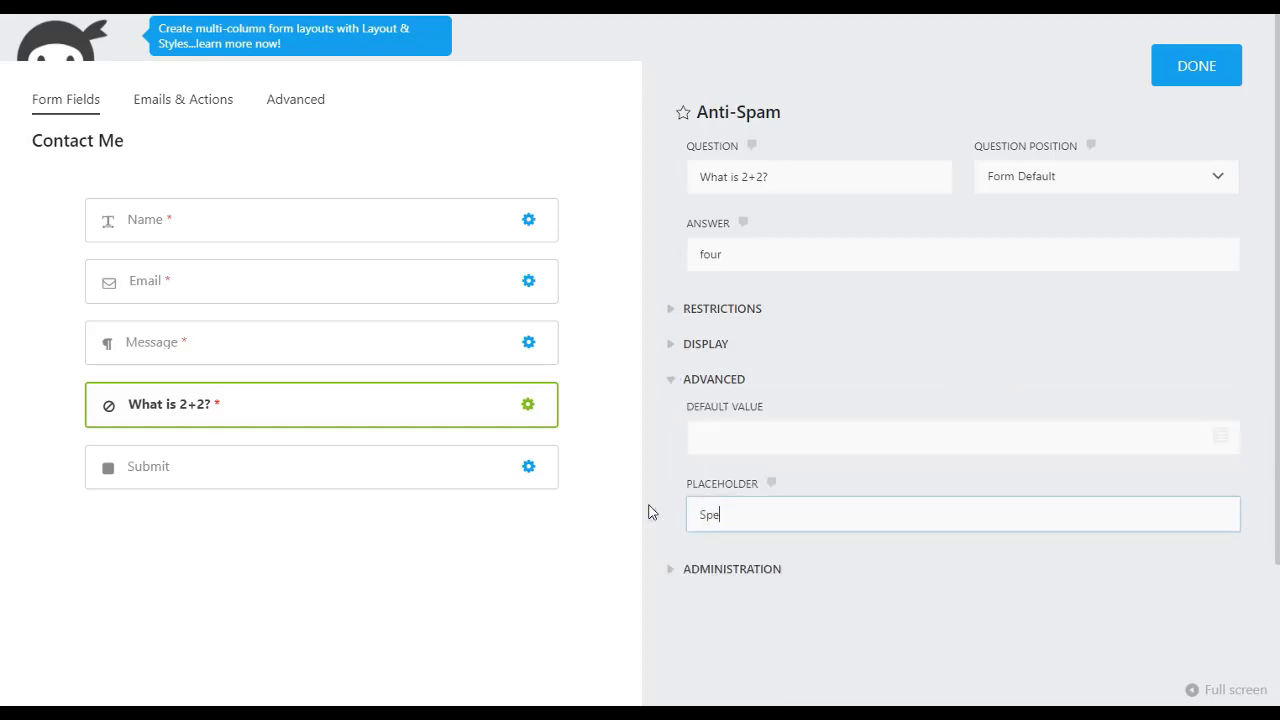
pyautogui.write('ll answer in all lowercase')
pyautogui.click(713, 258)
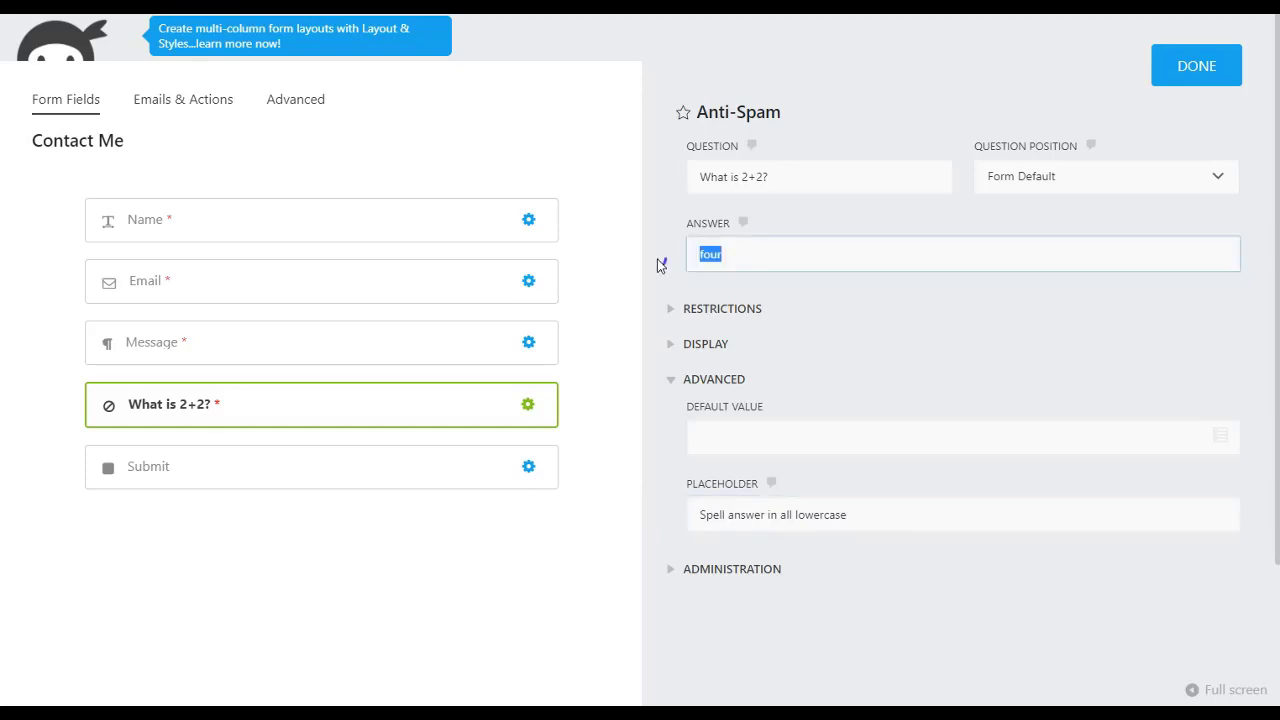
pyautogui.click(666, 272)
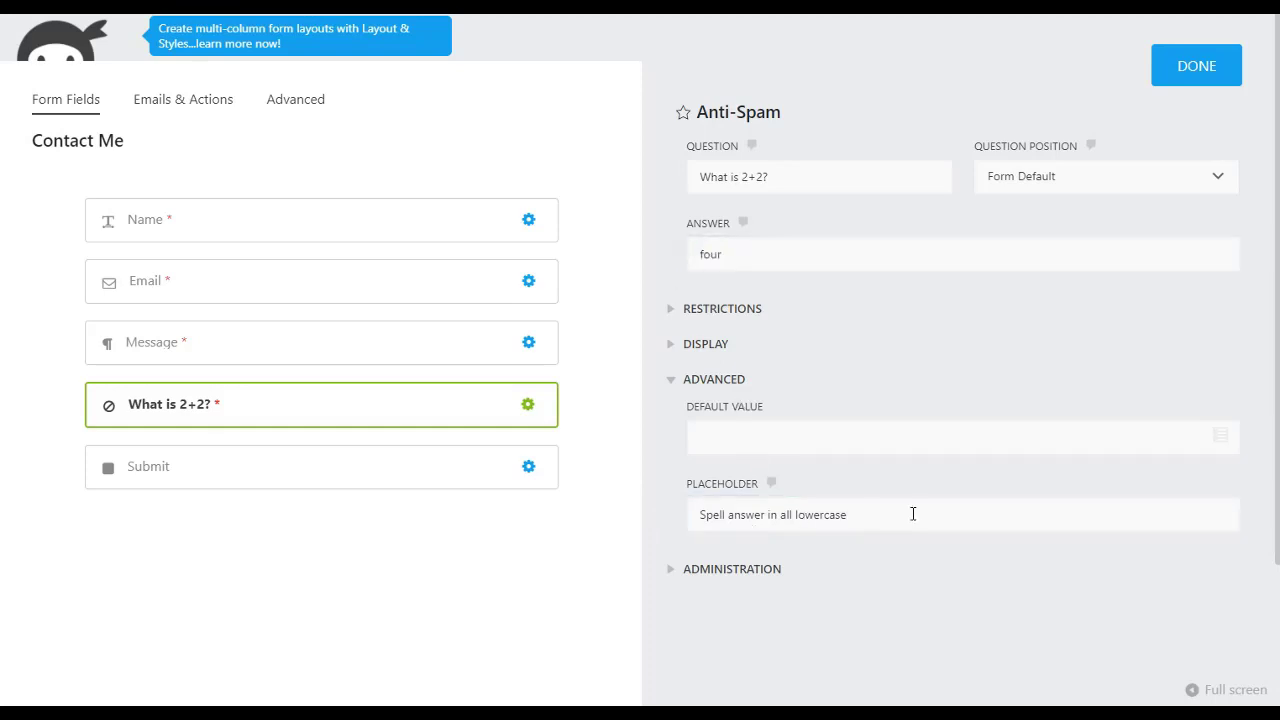
# Close the Anti-Spam settings, preview the Contact Me form, then publish the changes.
pyautogui.click(1176, 90)
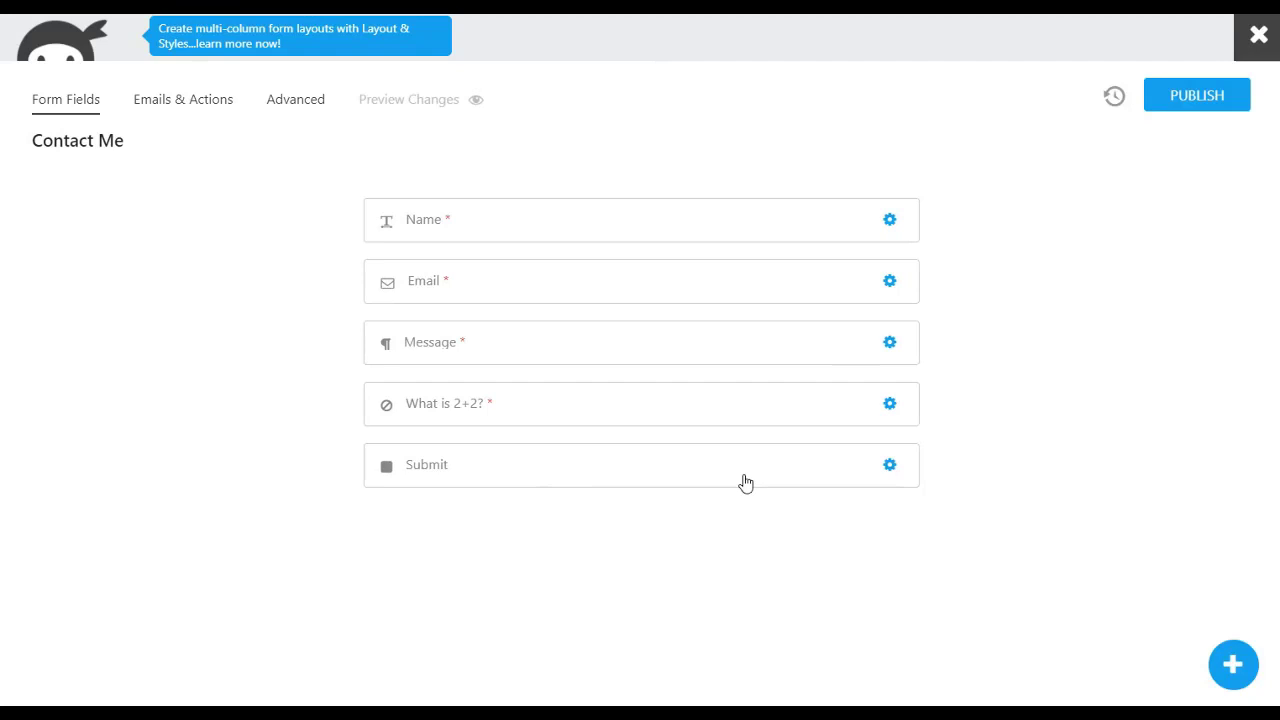
pyautogui.click(414, 104)
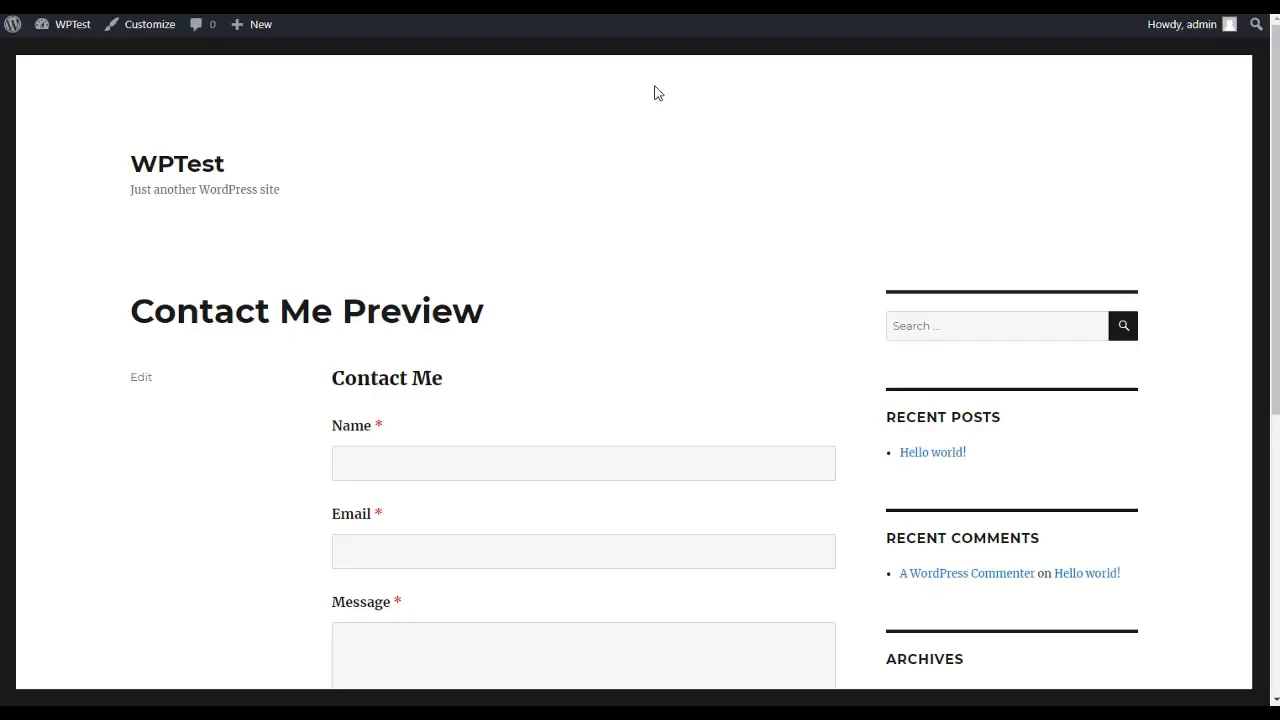
pyautogui.moveTo(1273, 205)
pyautogui.mouseDown()
pyautogui.moveTo(1277, 442)
pyautogui.moveTo(1277, 210)
pyautogui.mouseUp()
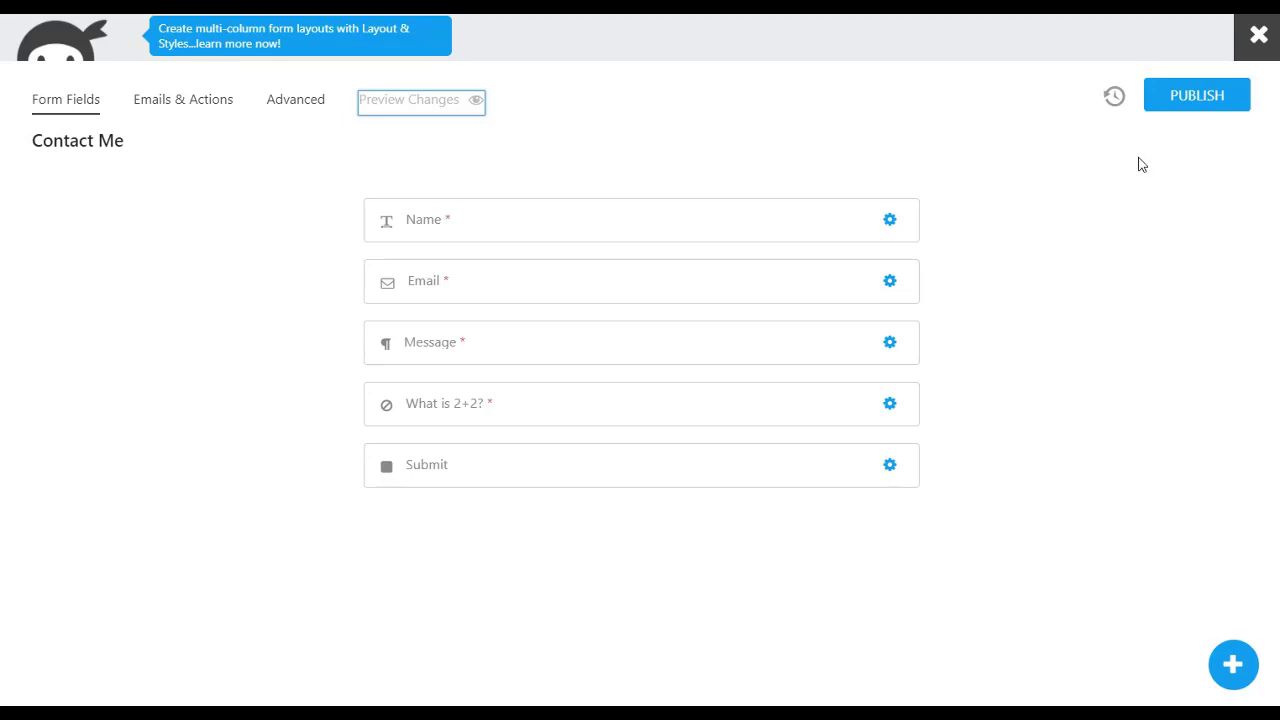
pyautogui.click(1196, 96)
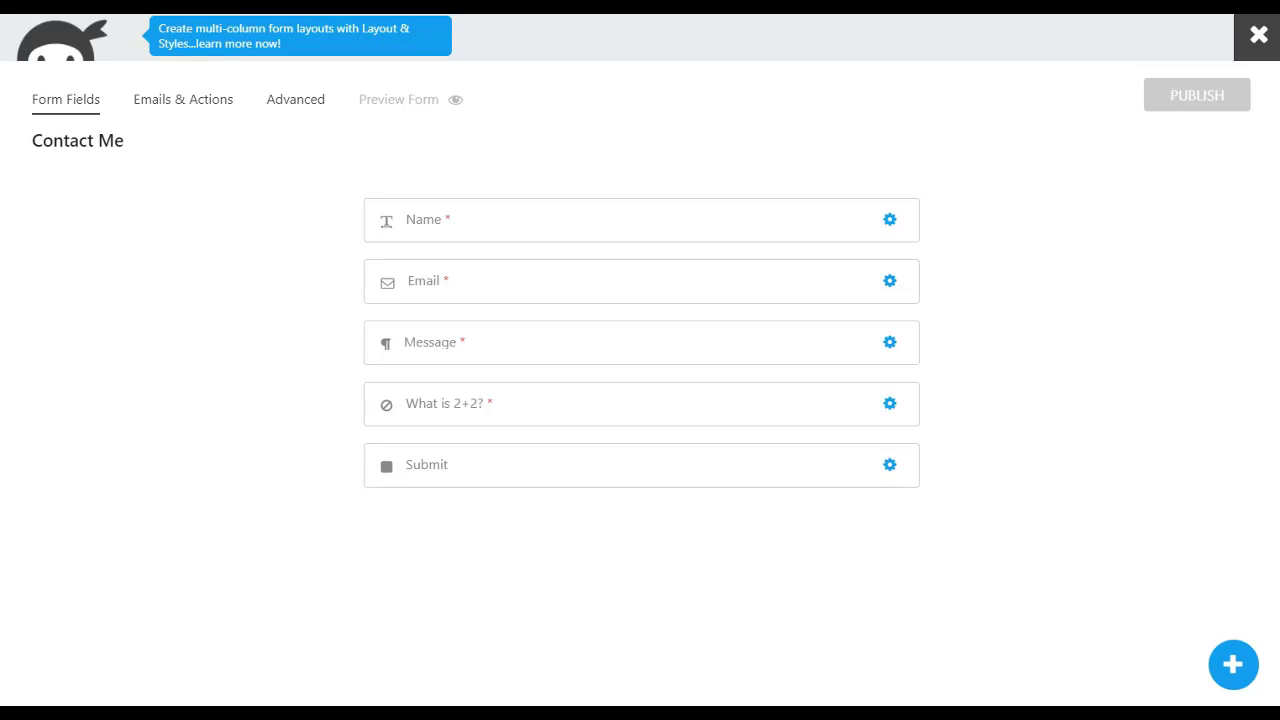
# Inspect the Email Confirmation, Email Notification and Success Message actions, then open Advanced settings.
pyautogui.click(180, 110)
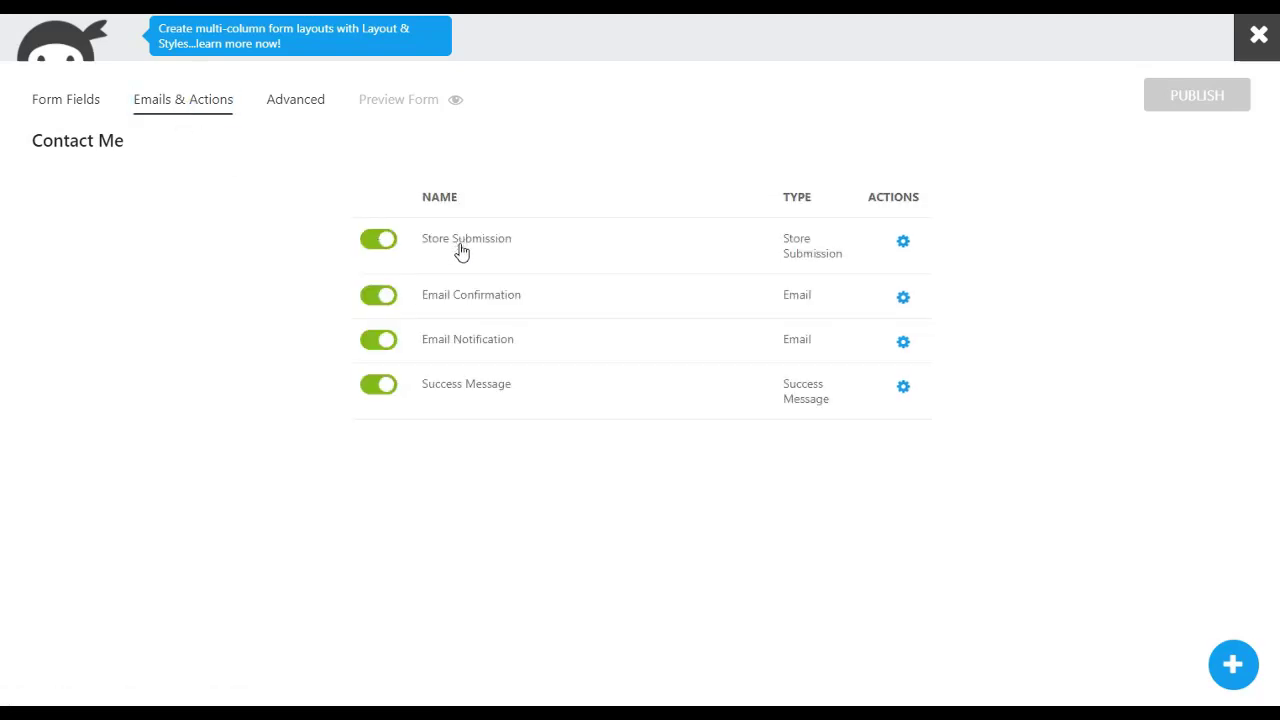
pyautogui.click(457, 299)
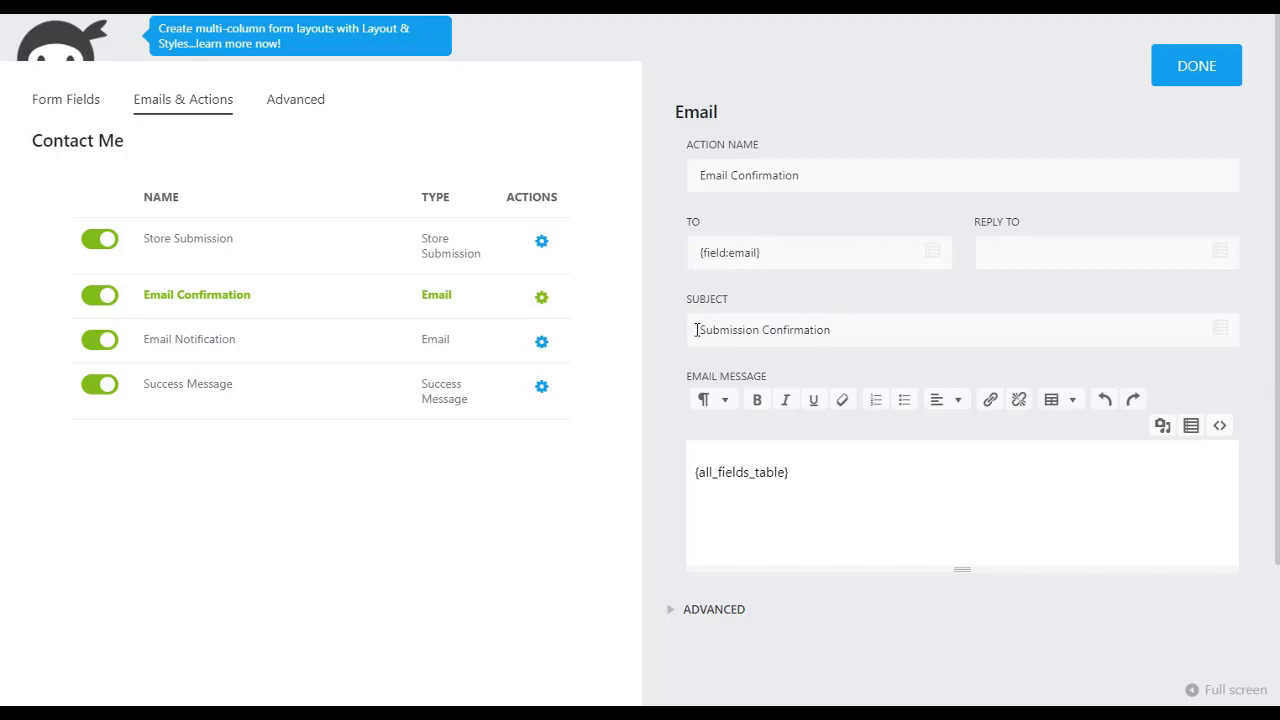
pyautogui.click(211, 344)
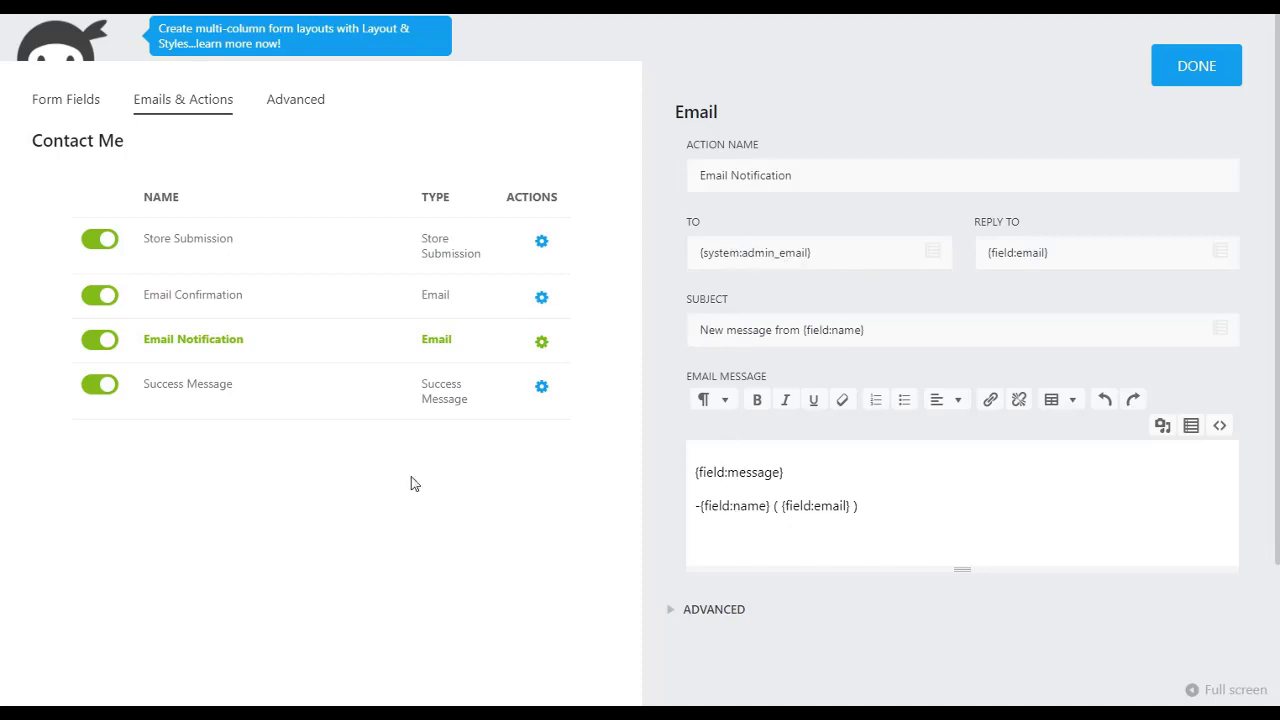
pyautogui.click(200, 394)
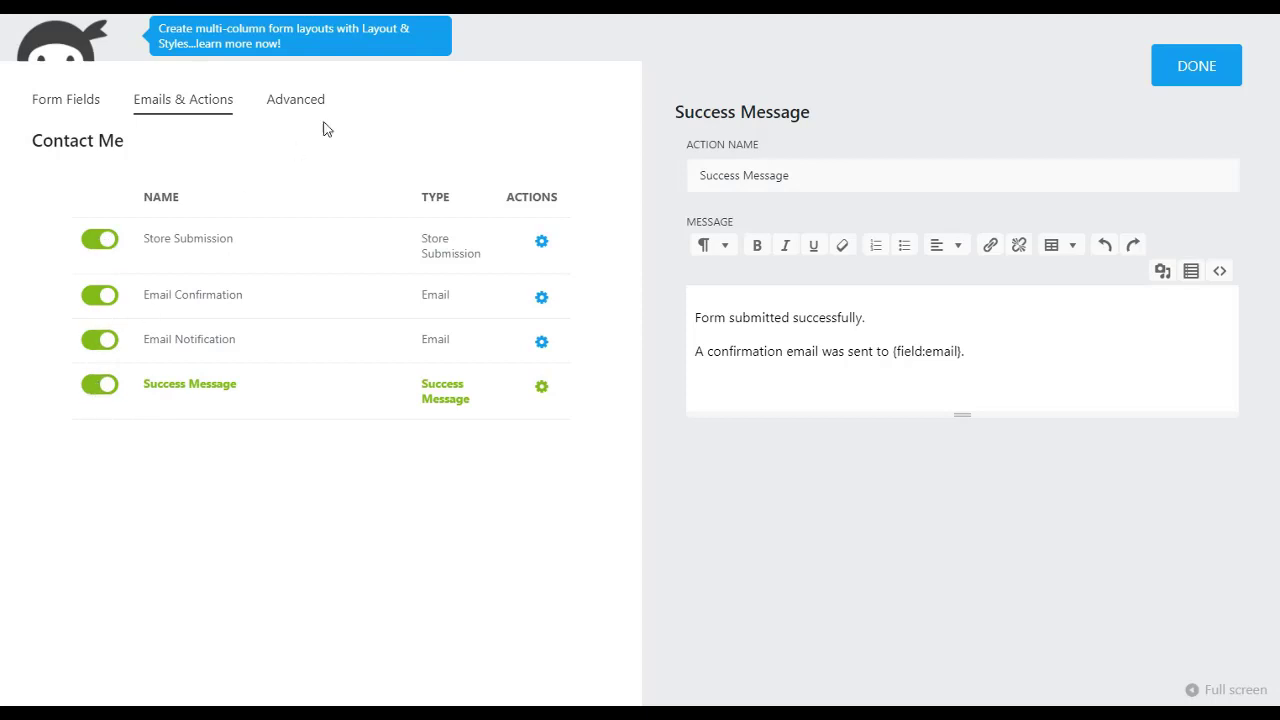
pyautogui.click(294, 103)
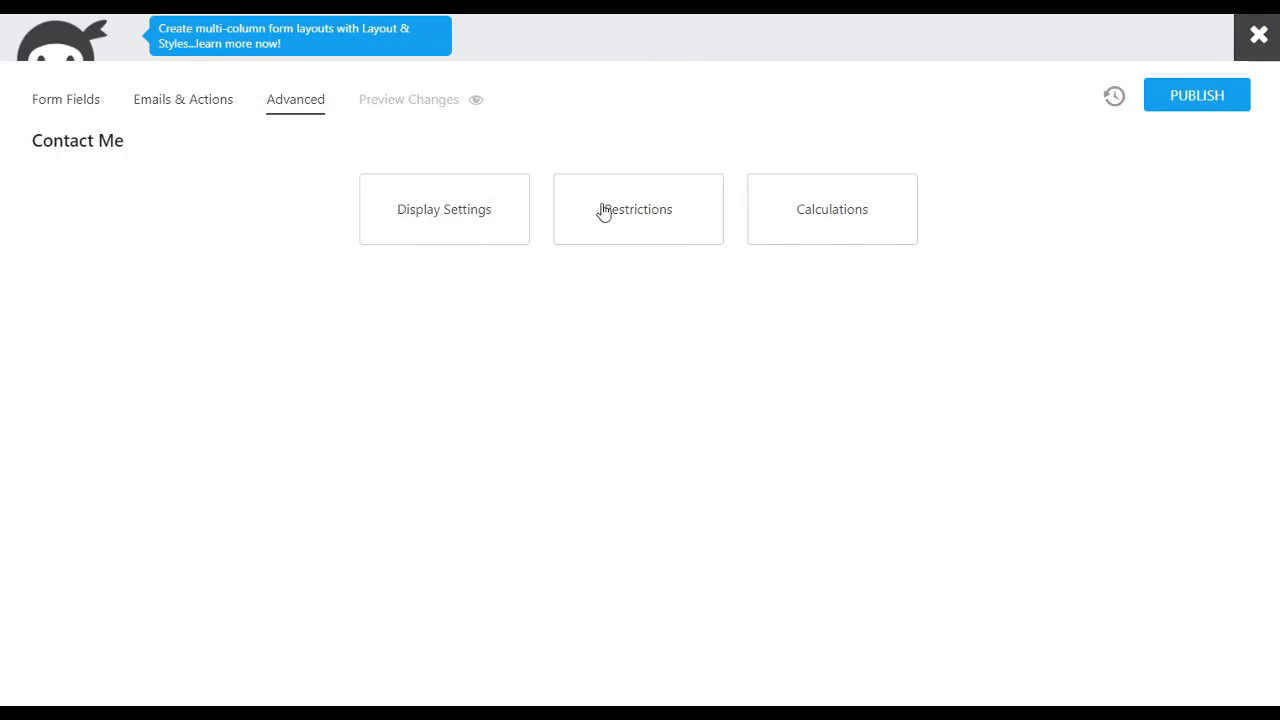
# Turn off Display Form Title in Display Settings and publish the Contact Me form.
pyautogui.click(432, 220)
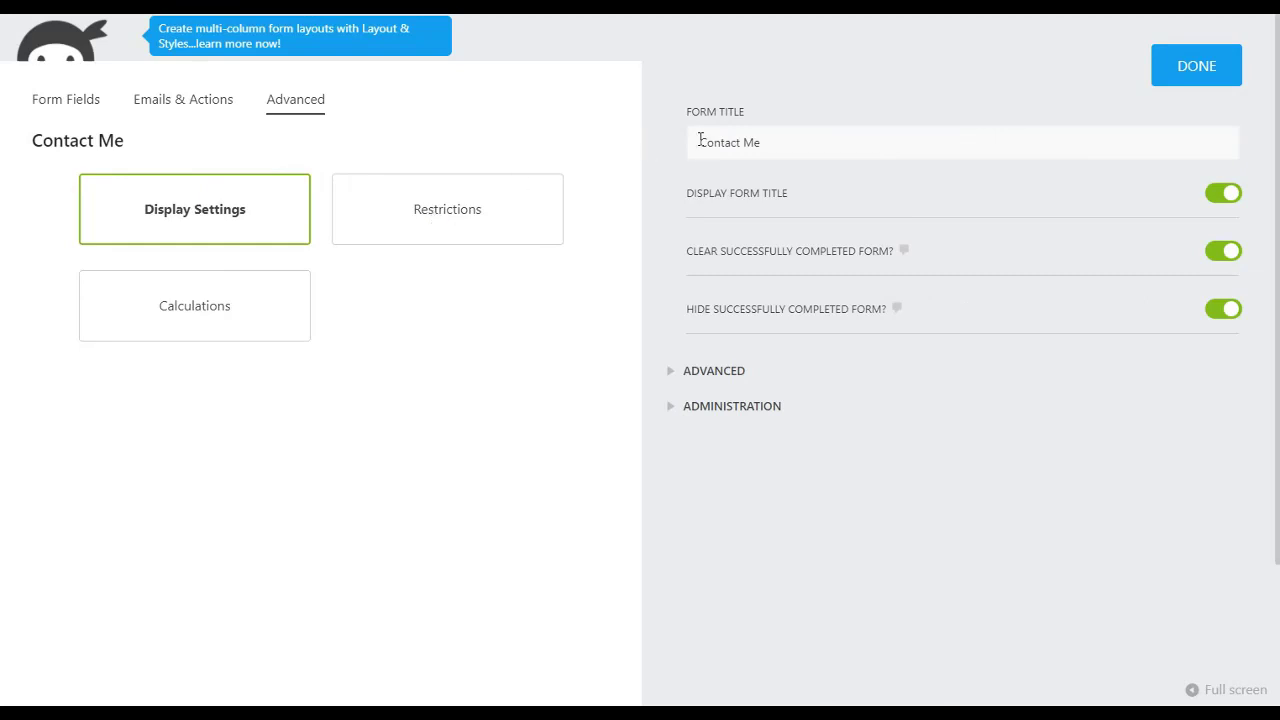
pyautogui.moveTo(700, 142); pyautogui.dragTo(765, 139)
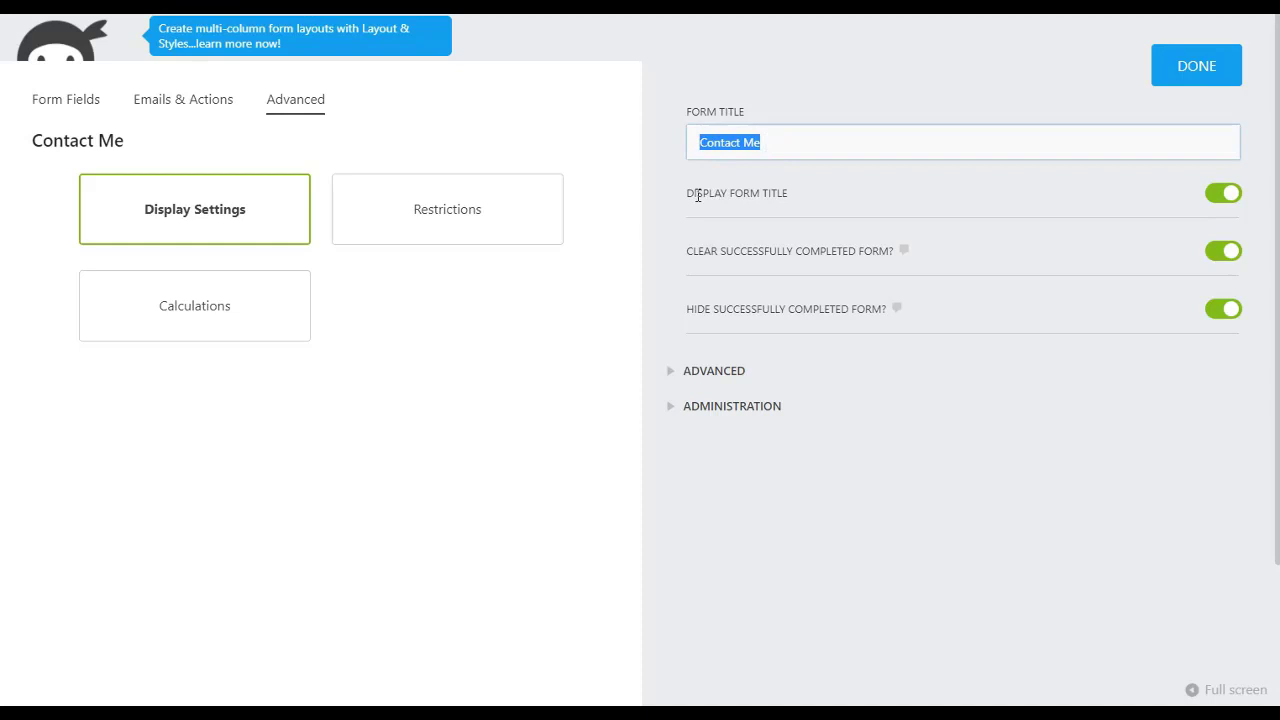
pyautogui.click(1226, 203)
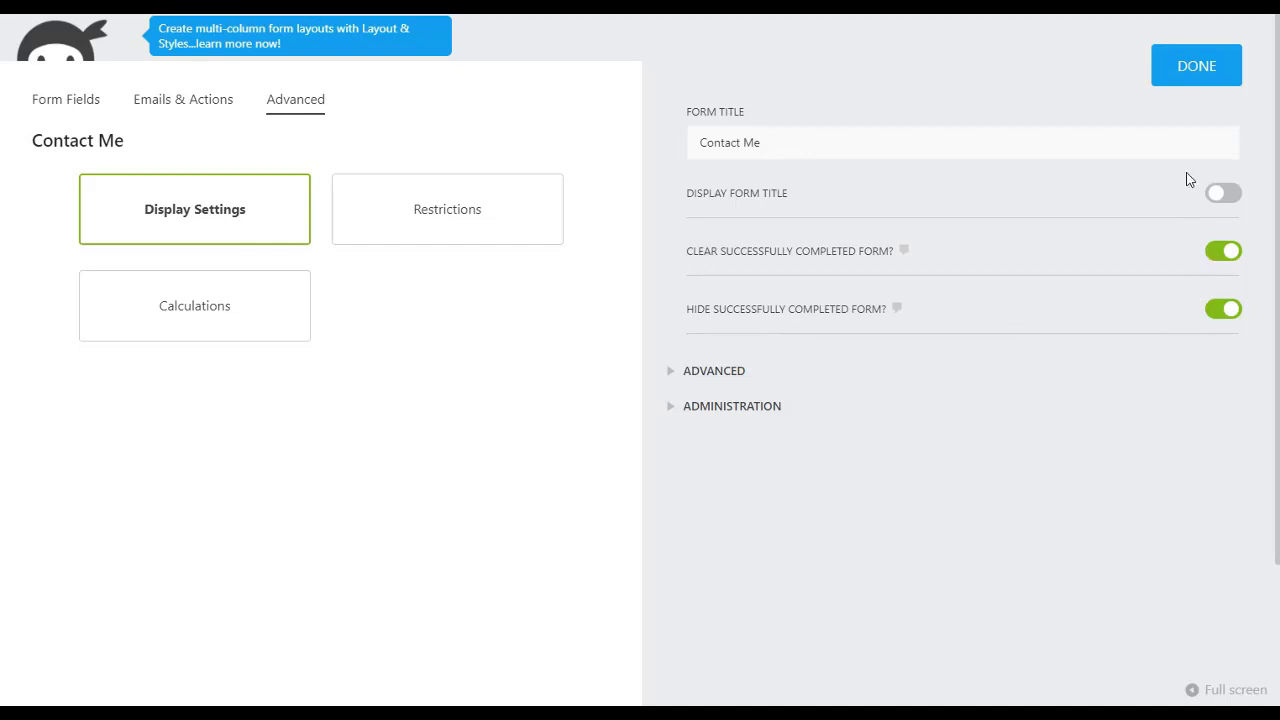
pyautogui.click(1194, 68)
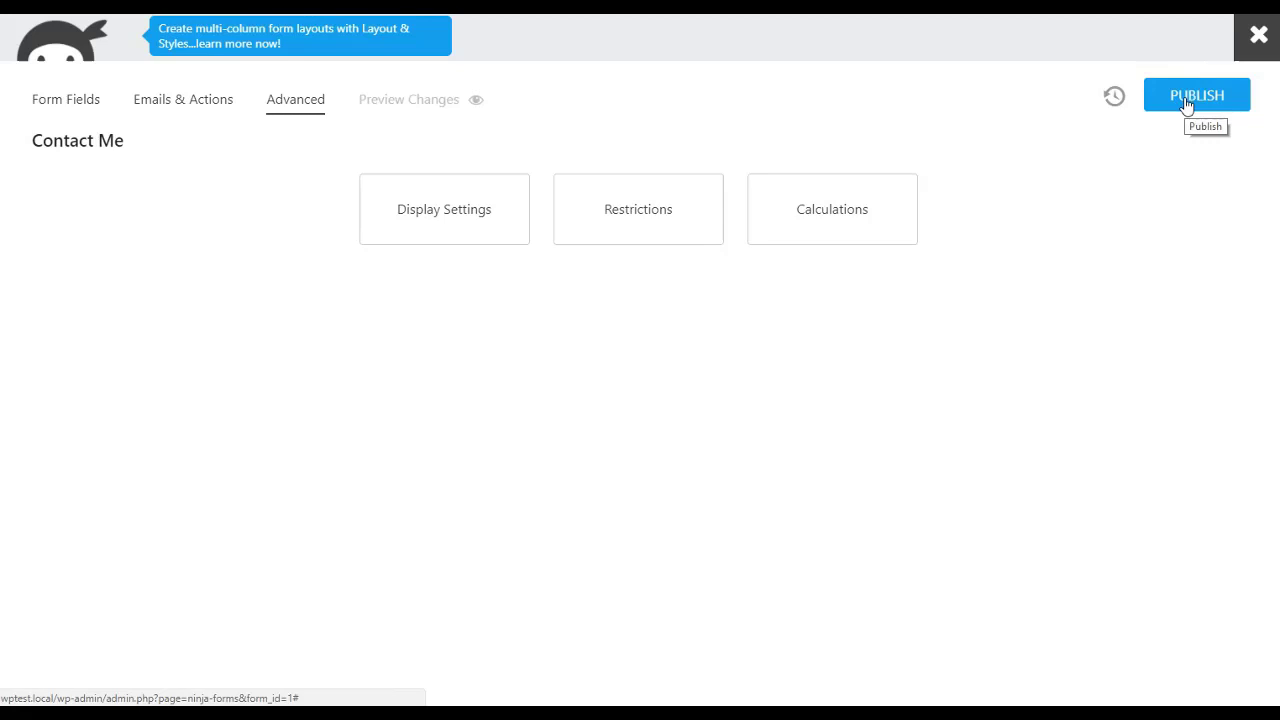
pyautogui.click(1190, 97)
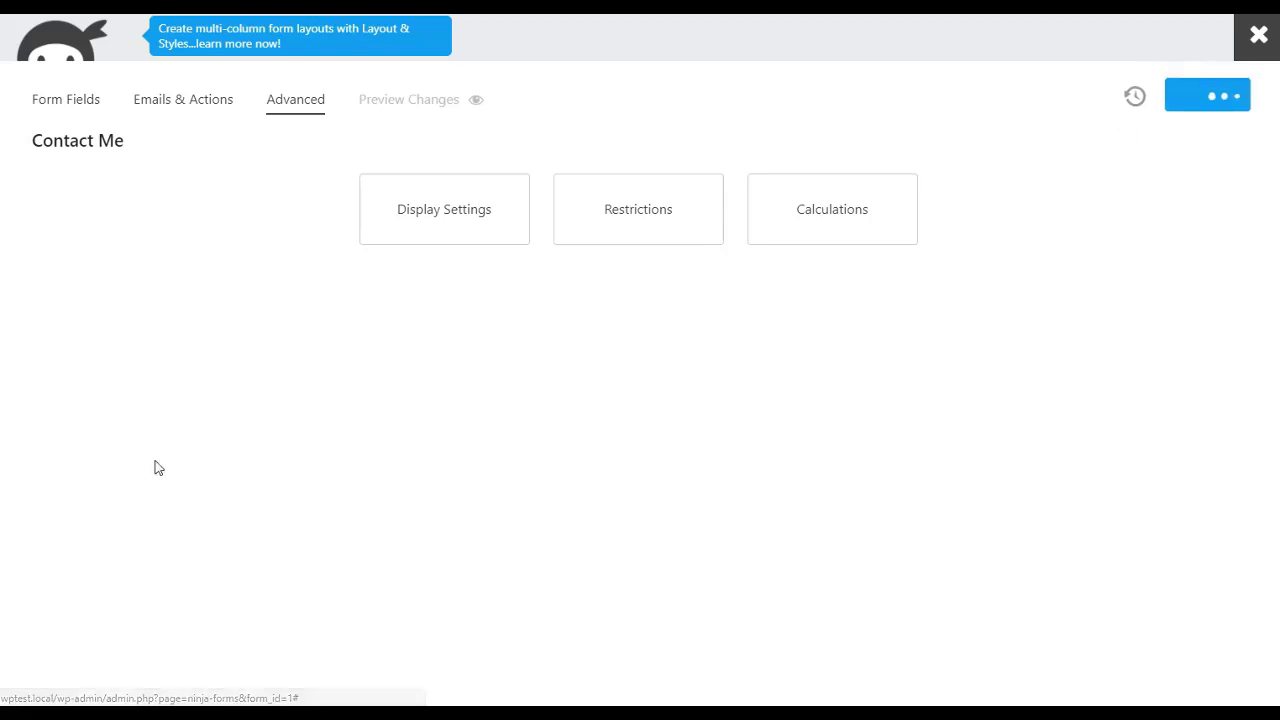
# Close the builder, copy the Contact Me shortcode from the forms list, and open All Pages.
pyautogui.click(1257, 40)
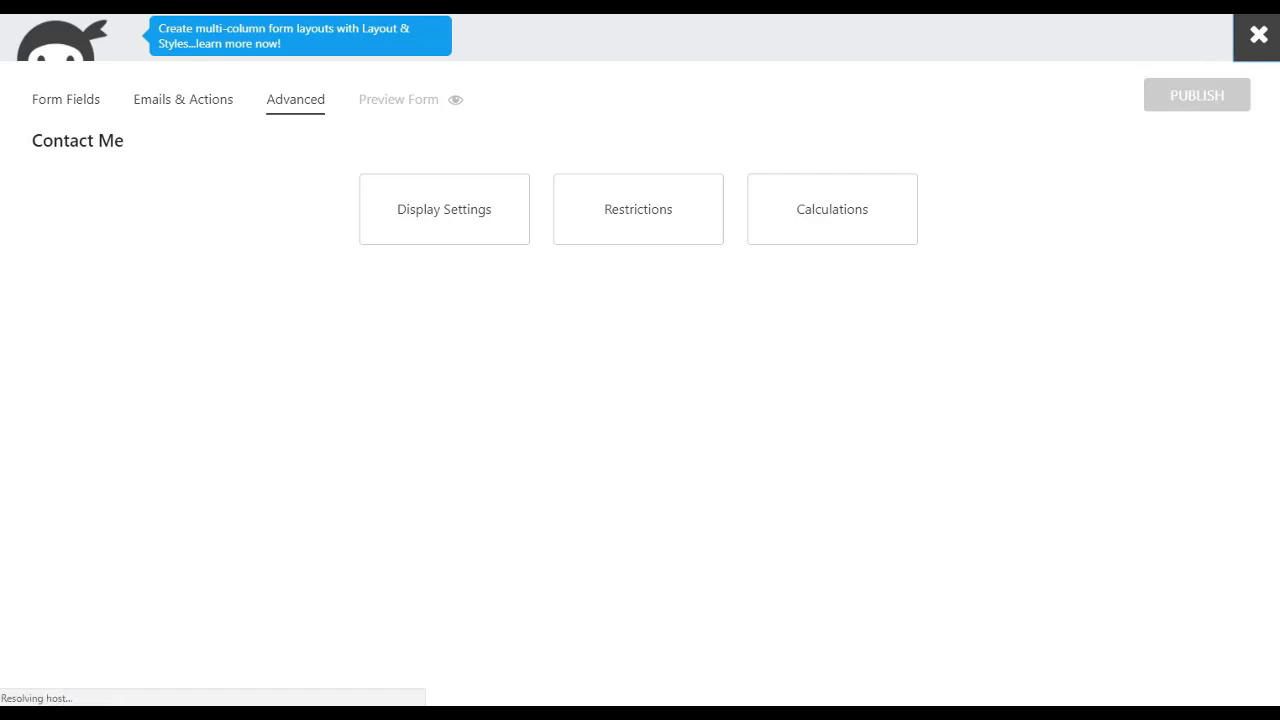
pyautogui.moveTo(782, 303); pyautogui.dragTo(872, 300)
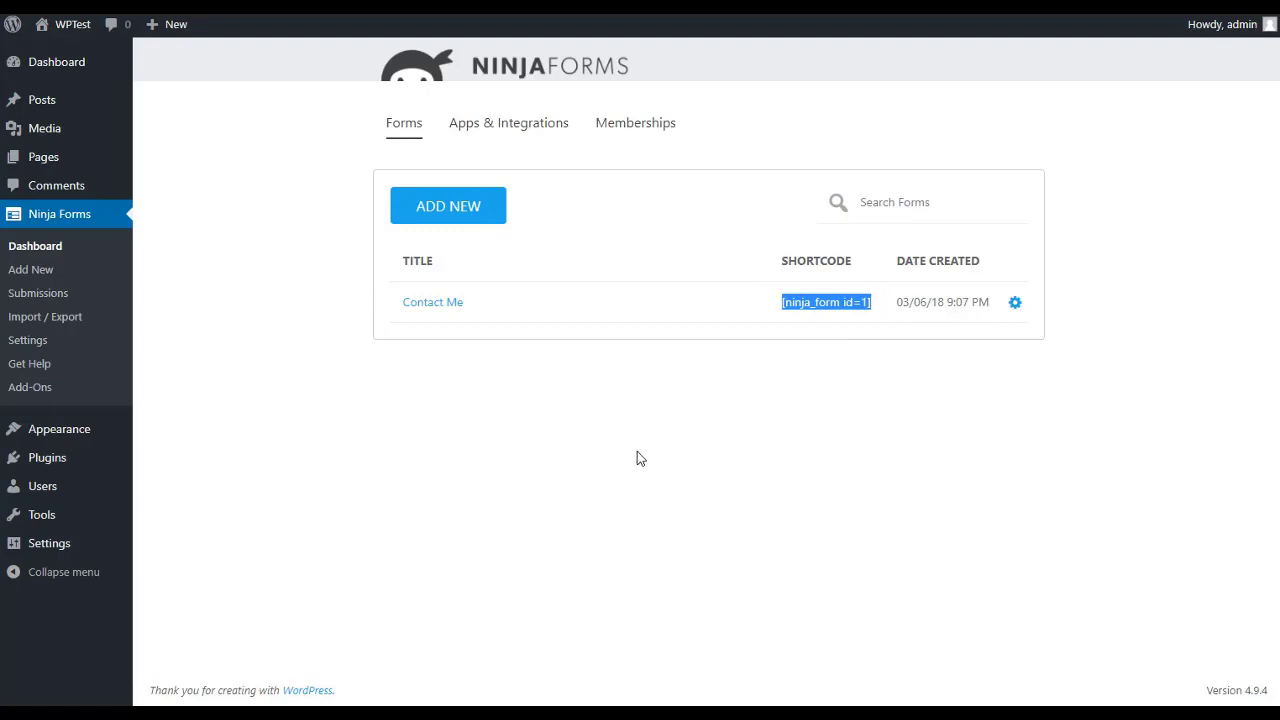
pyautogui.moveTo(48, 162)
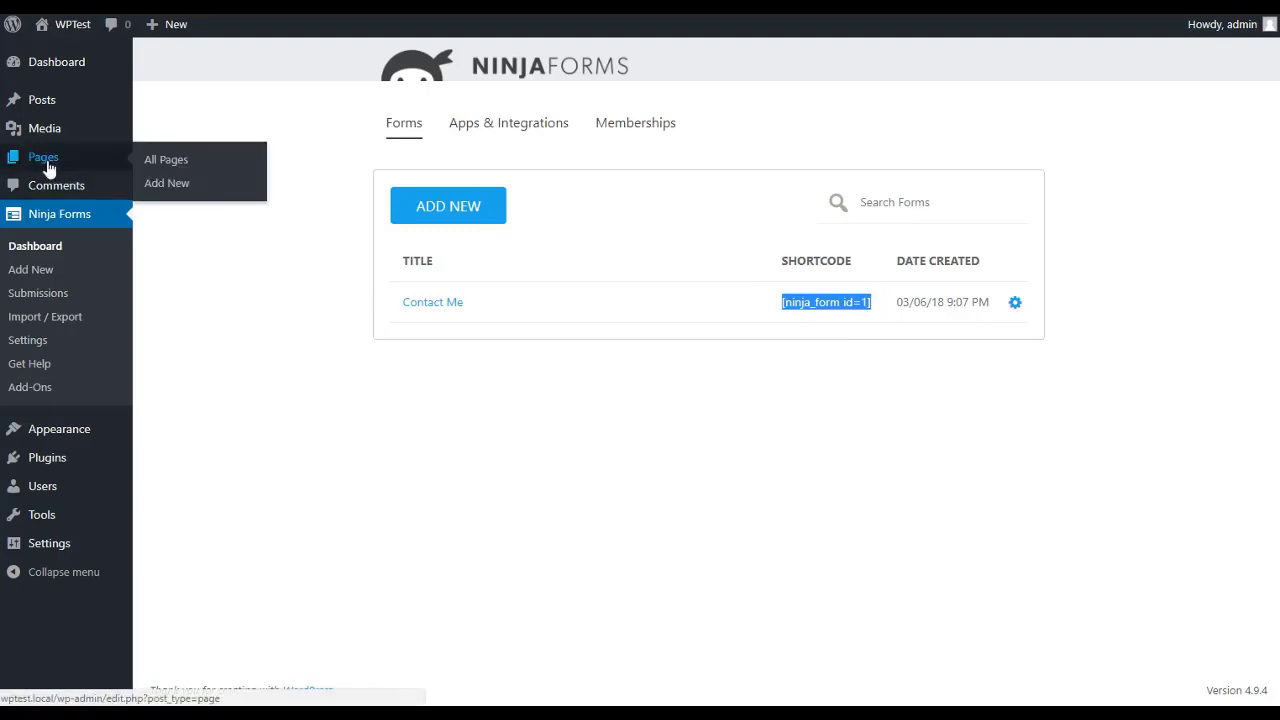
pyautogui.click(168, 161)
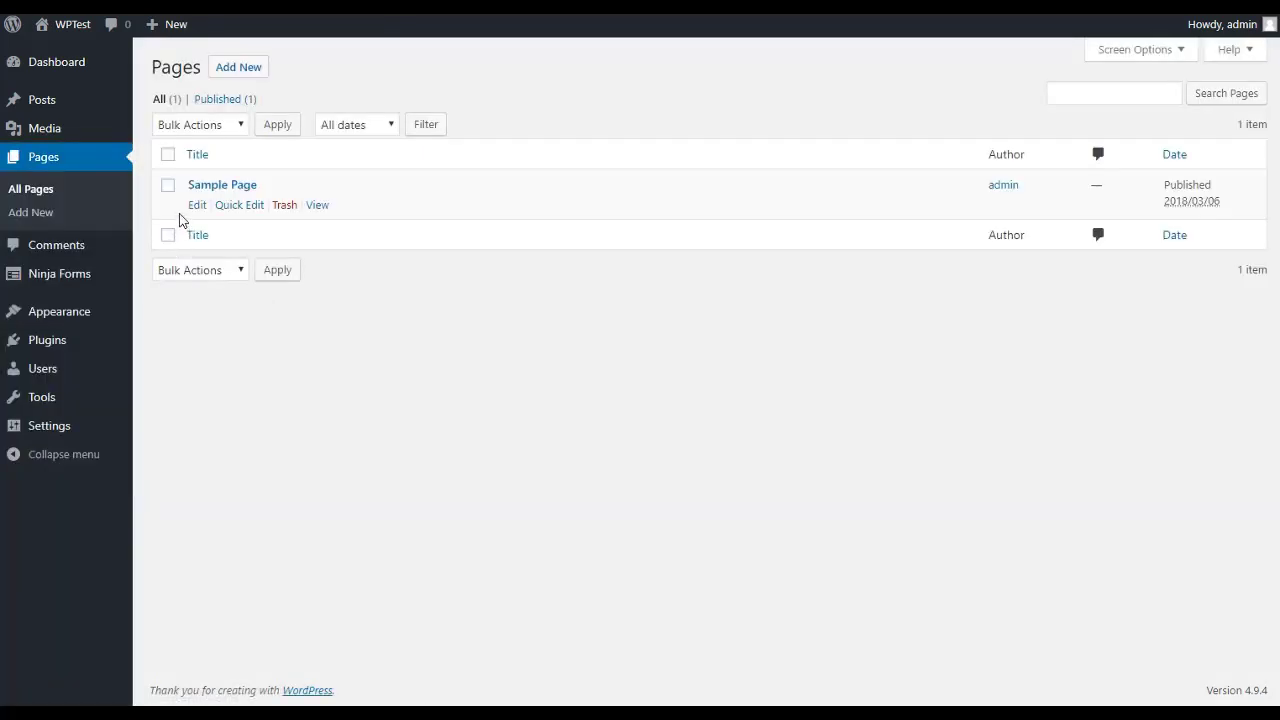
# Edit Sample Page and delete everything from '...or something like this:' onward.
pyautogui.click(197, 206)
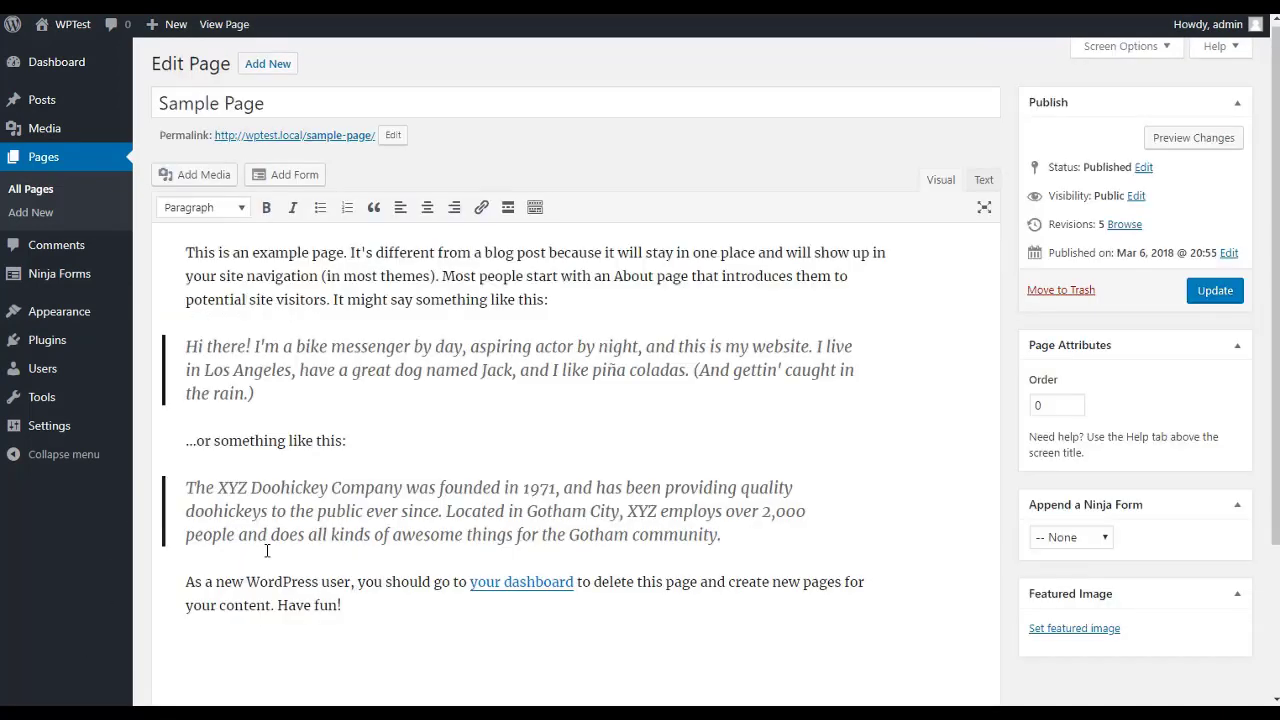
pyautogui.moveTo(186, 441); pyautogui.dragTo(385, 625)
pyautogui.press('Delete')
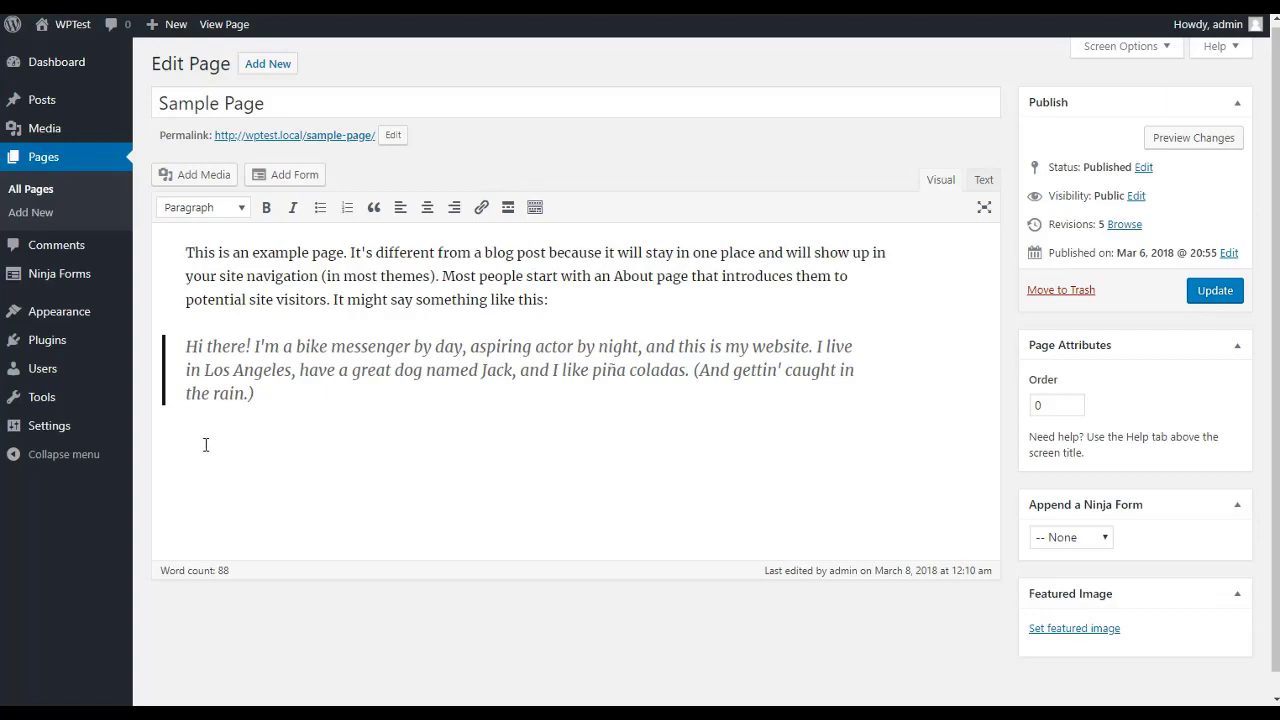
# Append the Contact Me Ninja Form to the page and update it.
pyautogui.click(1052, 538)
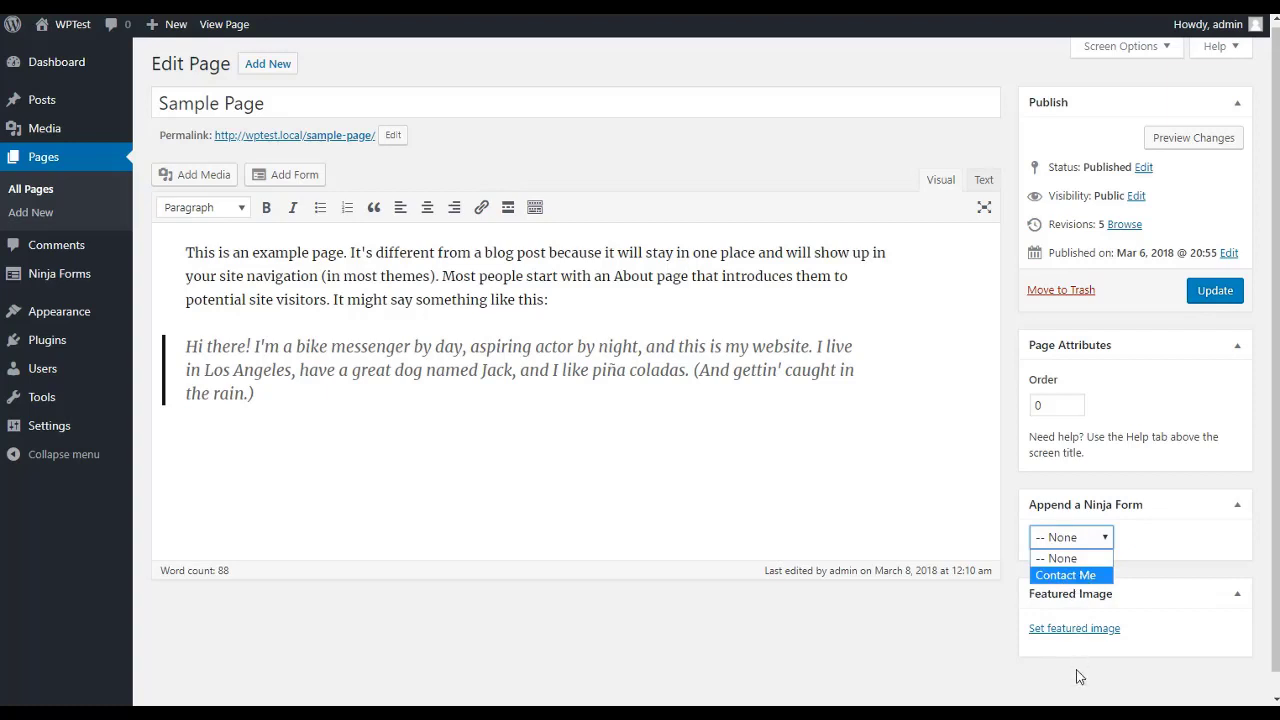
pyautogui.click(1078, 588)
pyautogui.click(1078, 590)
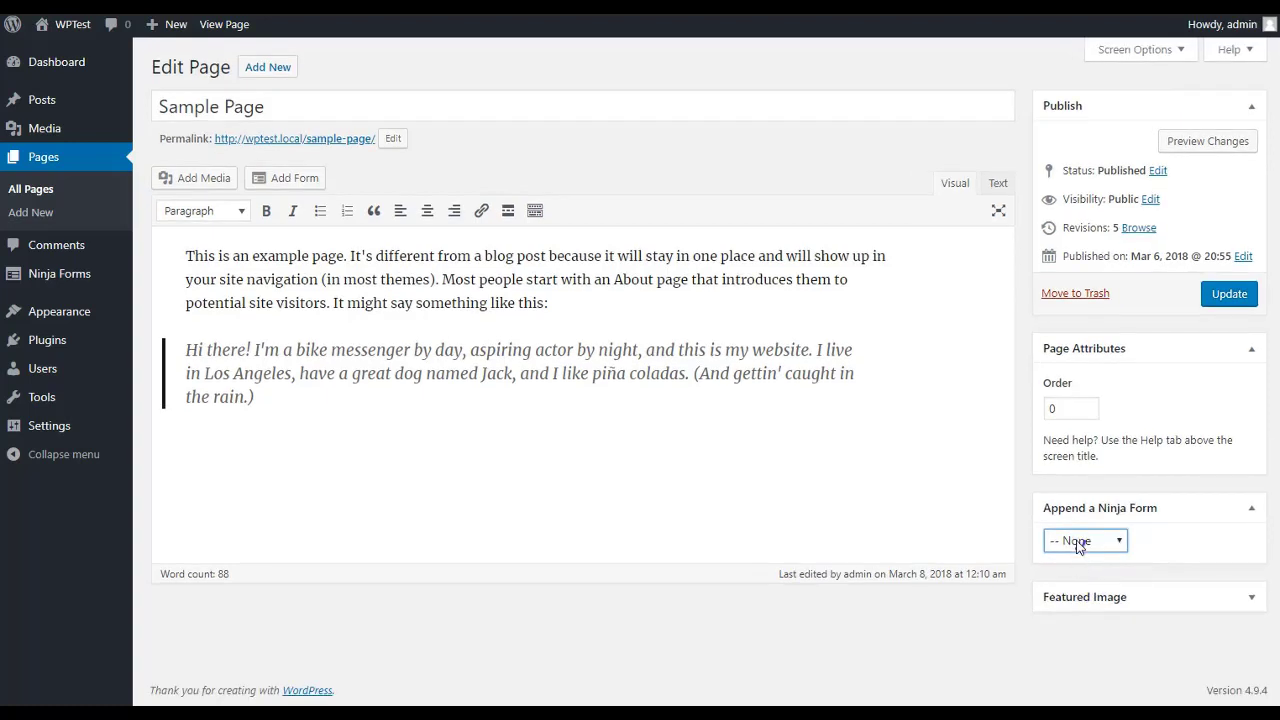
pyautogui.click(1079, 540)
pyautogui.click(1079, 579)
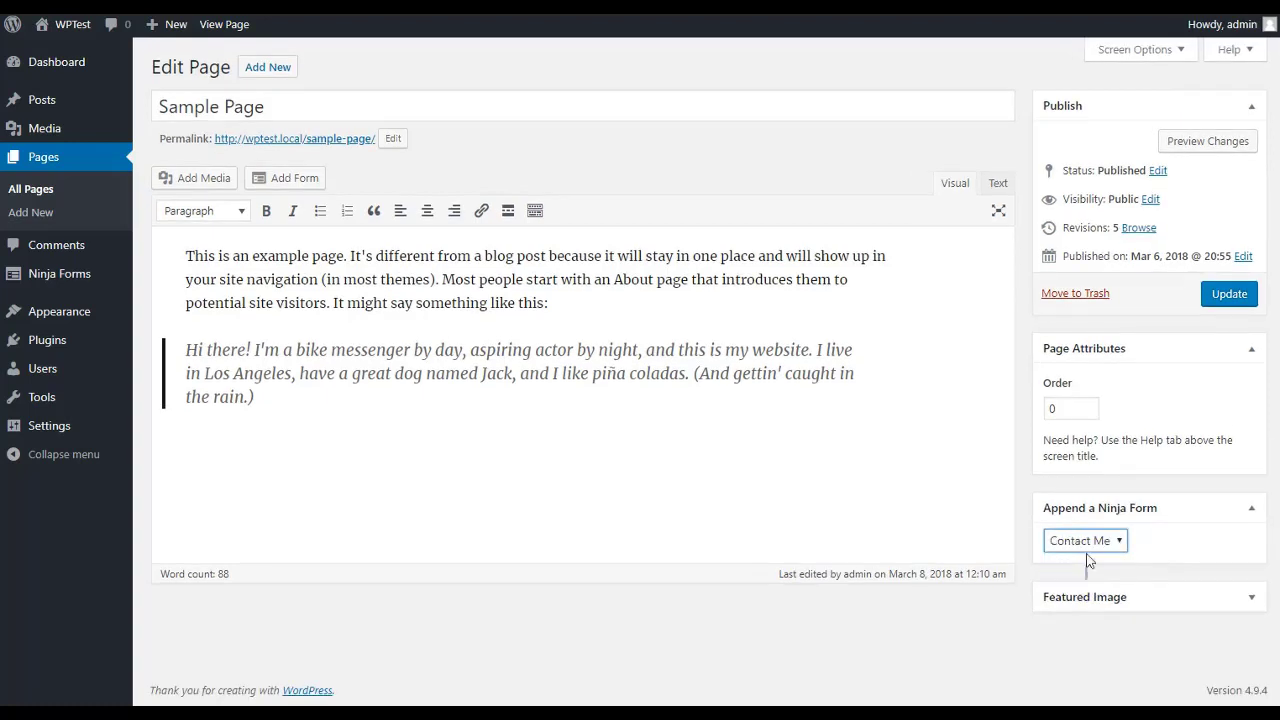
pyautogui.click(1229, 297)
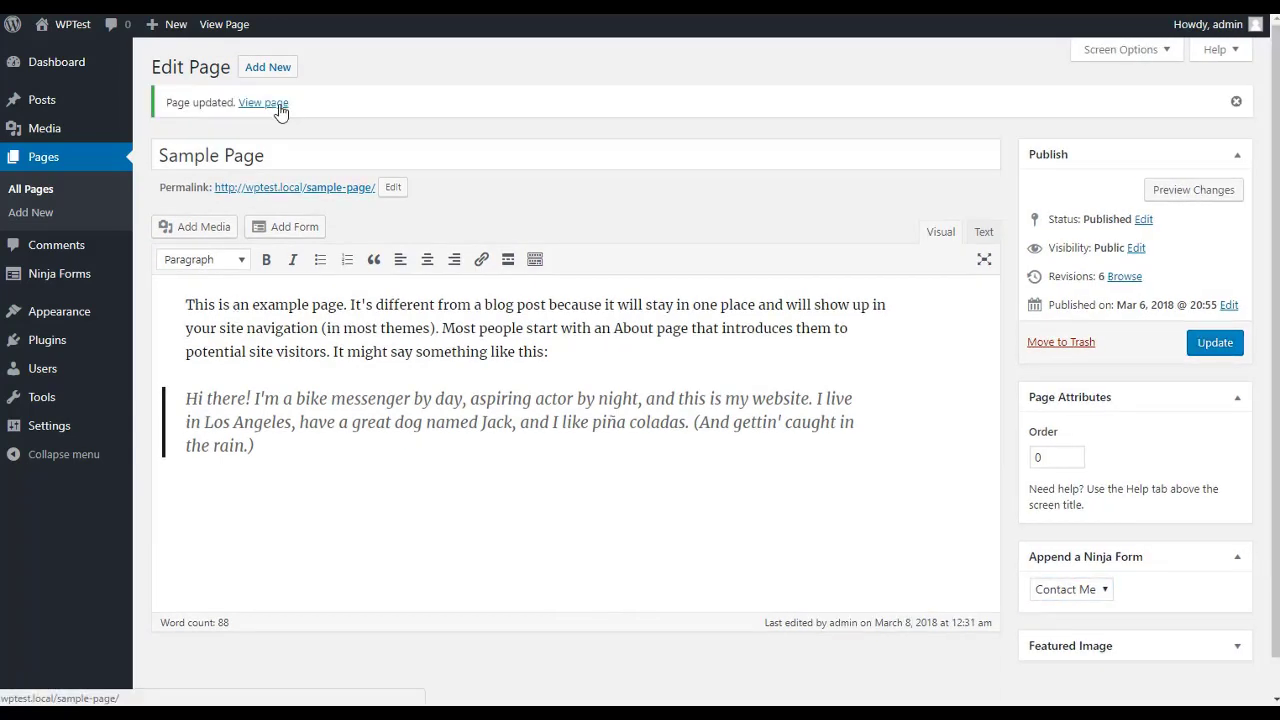
pyautogui.click(265, 104)
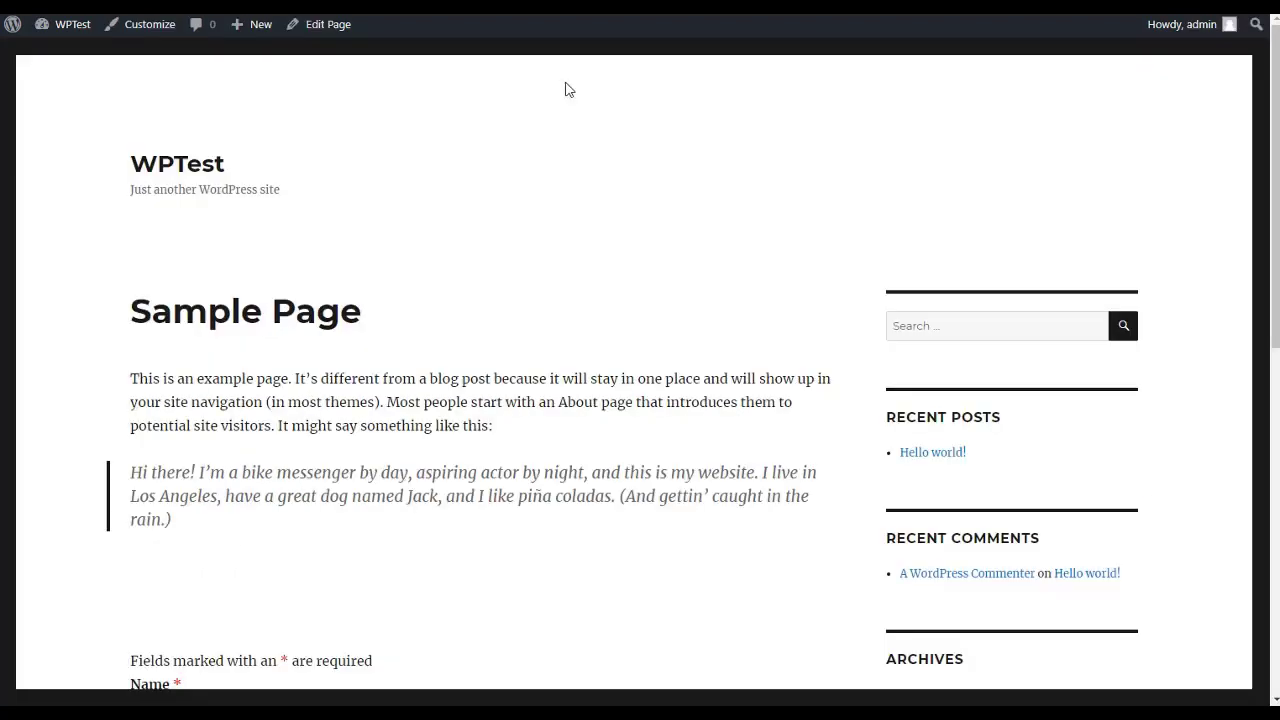
pyautogui.moveTo(1274, 118); pyautogui.dragTo(1274, 261)
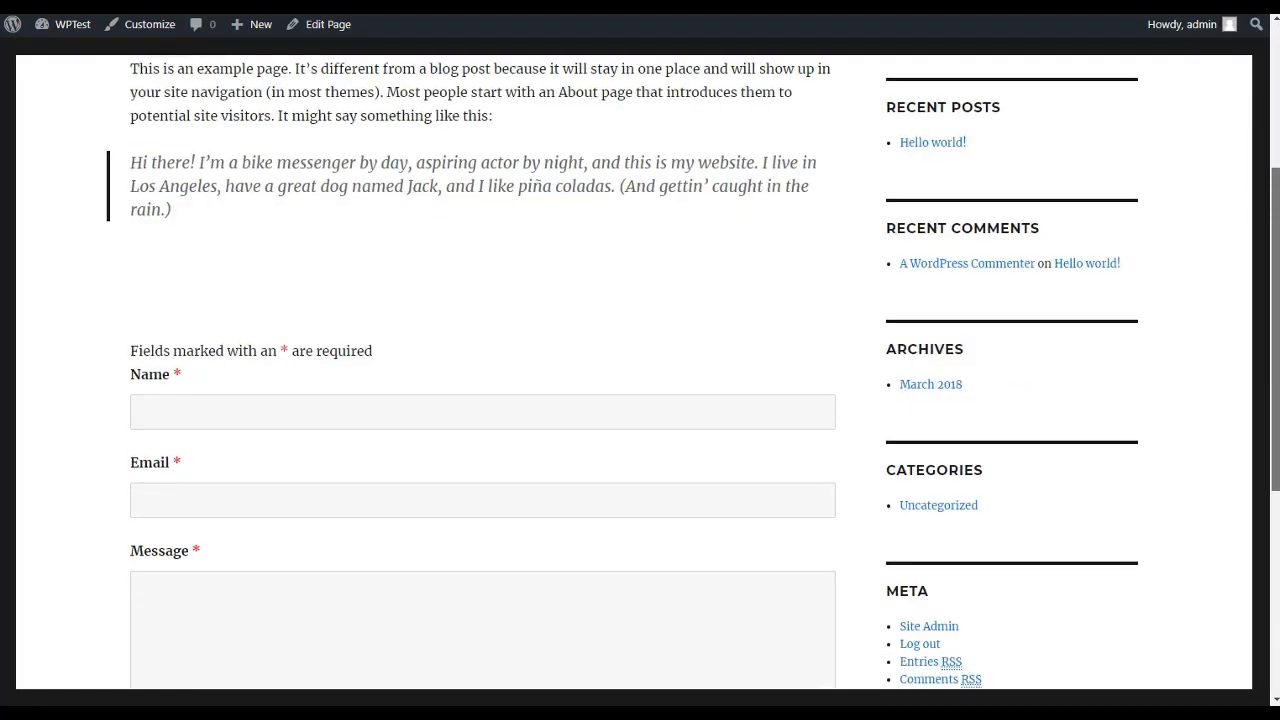
pyautogui.scroll(2, 338, 336)
pyautogui.scroll(-3, 338, 336)
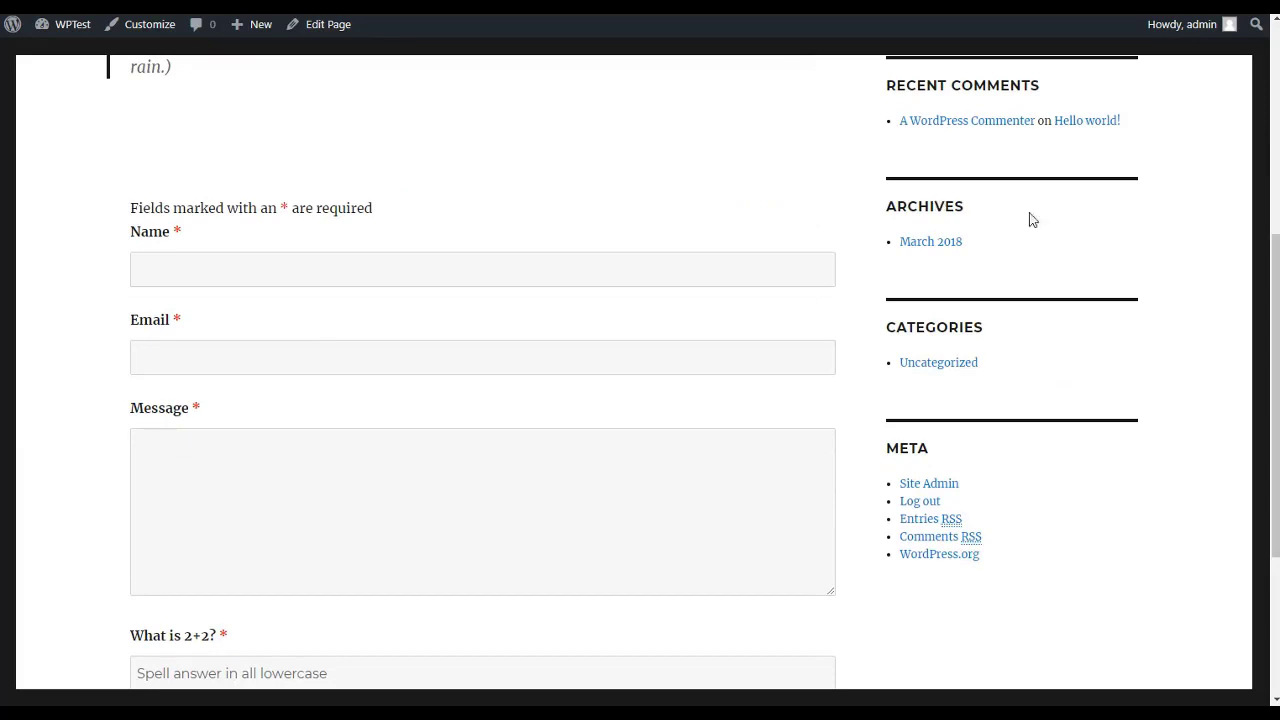
pyautogui.moveTo(1275, 275); pyautogui.dragTo(1275, 359)
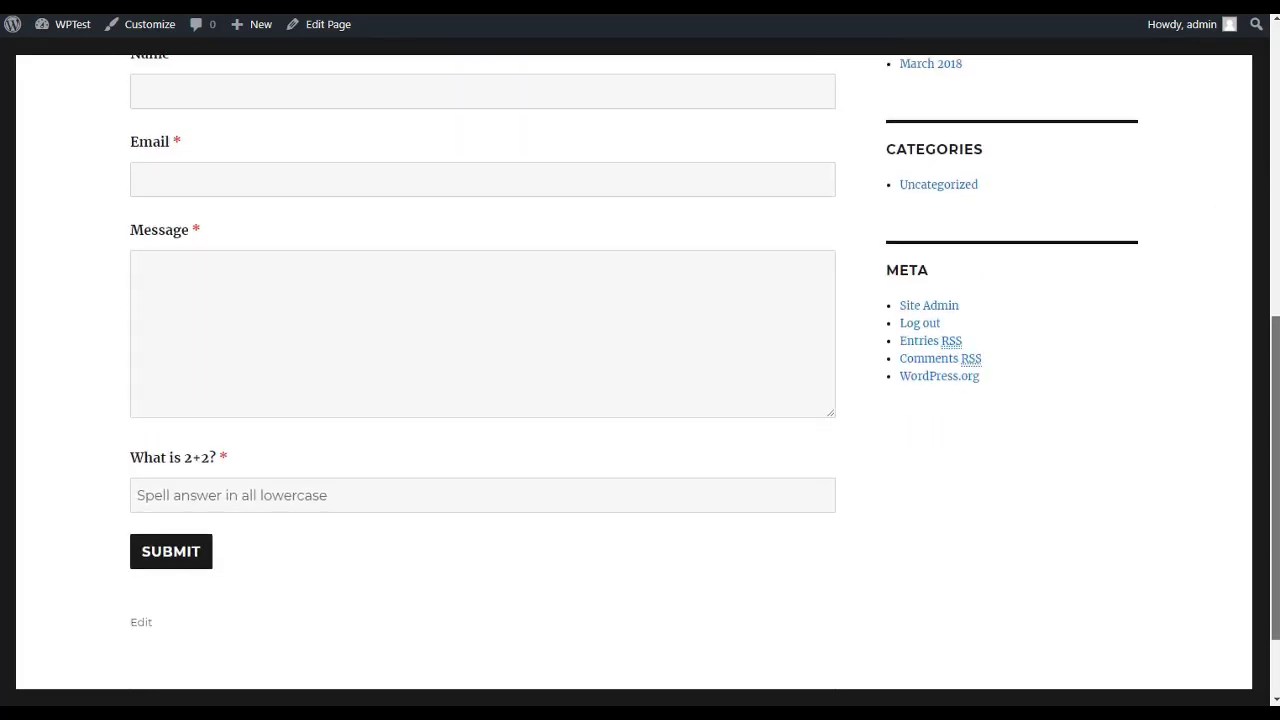
pyautogui.scroll(2, 640, 370)
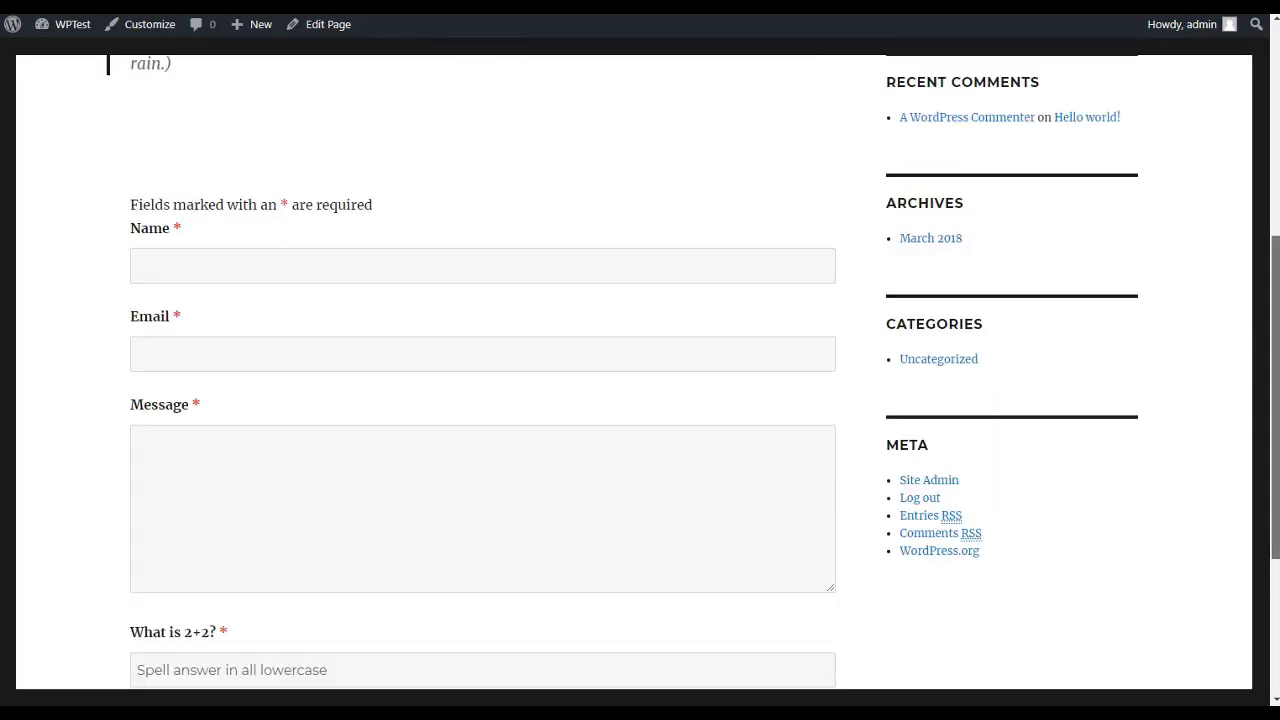
pyautogui.scroll(5, 640, 370)
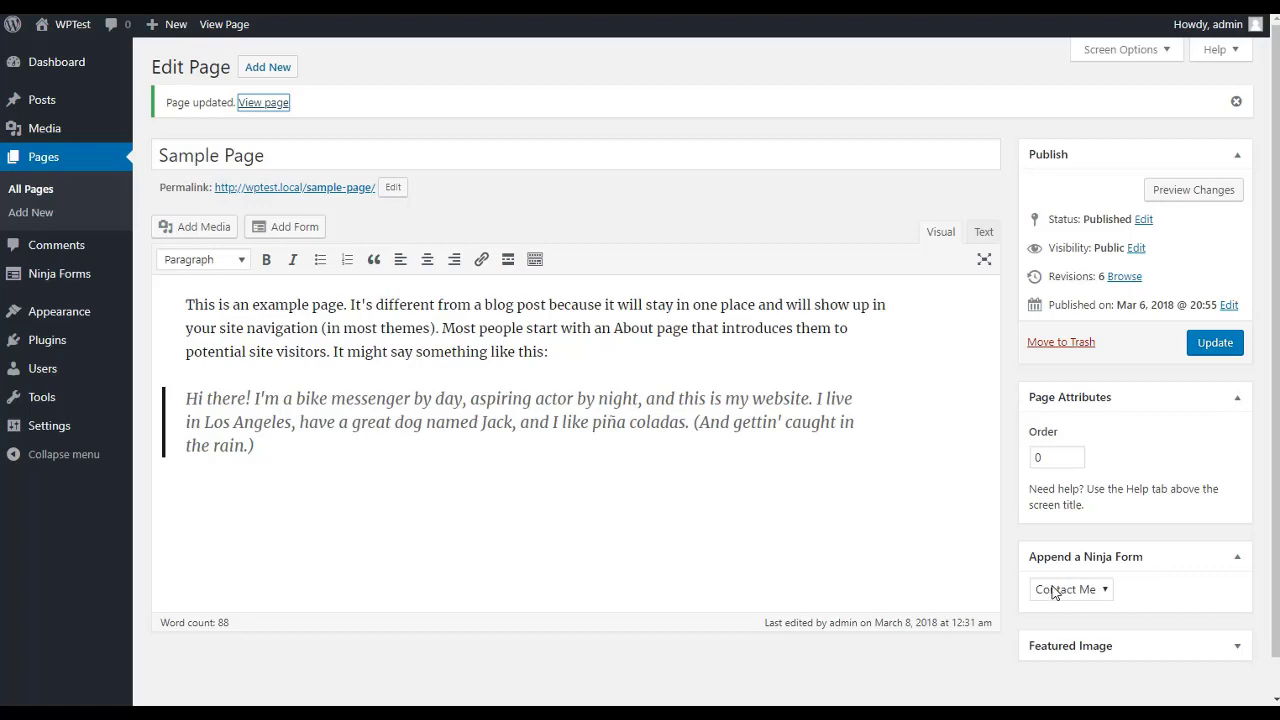
# Set Append a Ninja Form to None, paste [ninja_form id=1] after the intro paragraph, then update and view.
pyautogui.click(1056, 590)
pyautogui.click(1055, 609)
pyautogui.click(559, 353)
pyautogui.press('Return')
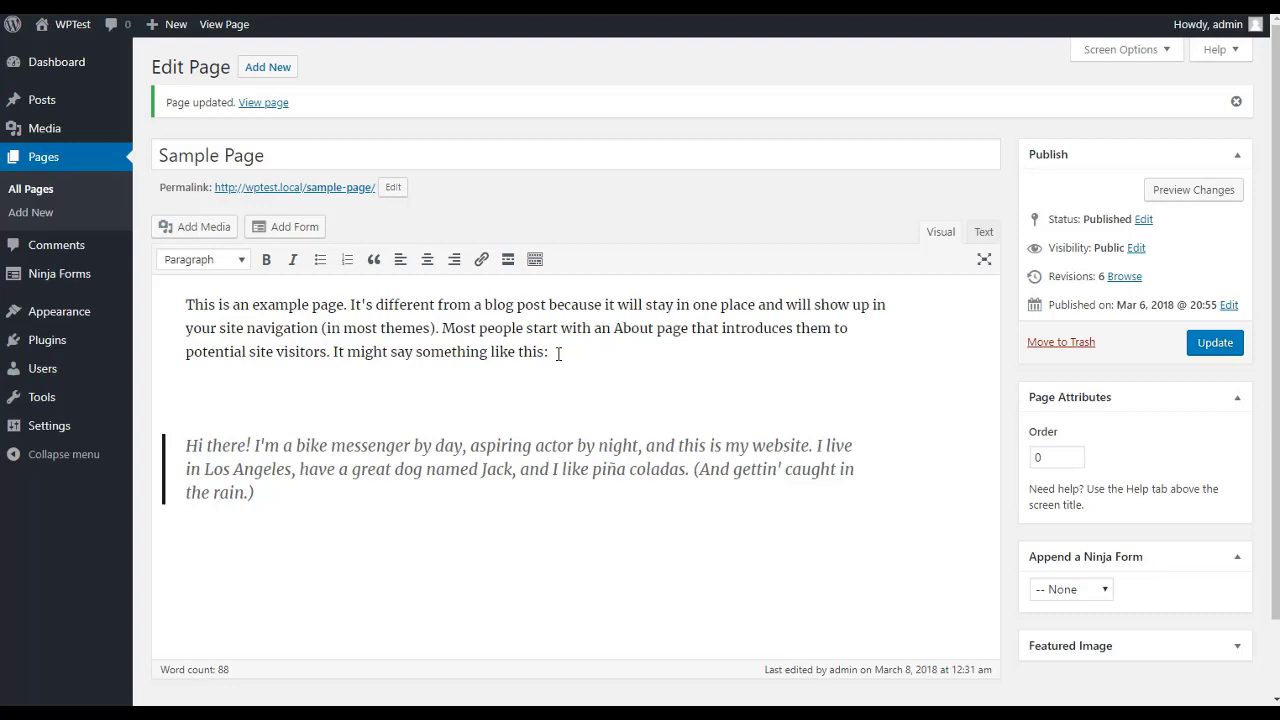
pyautogui.write('[ninja_form id=1]')
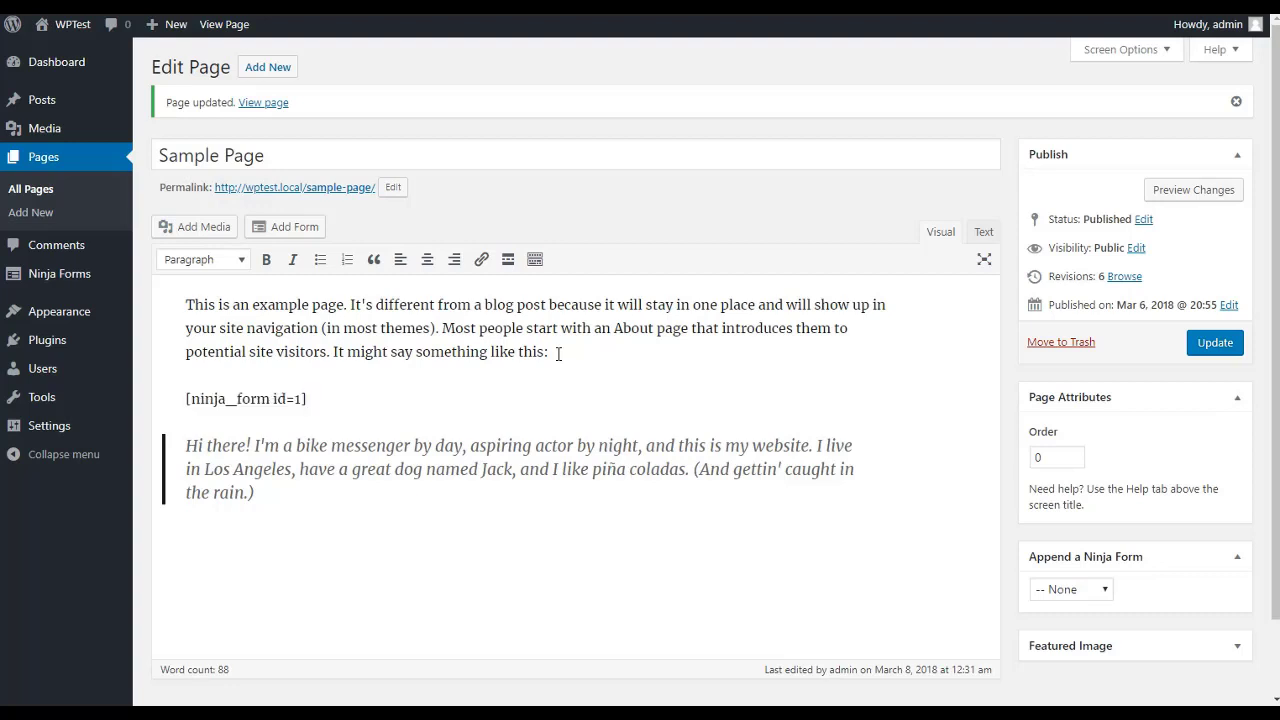
pyautogui.click(1215, 343)
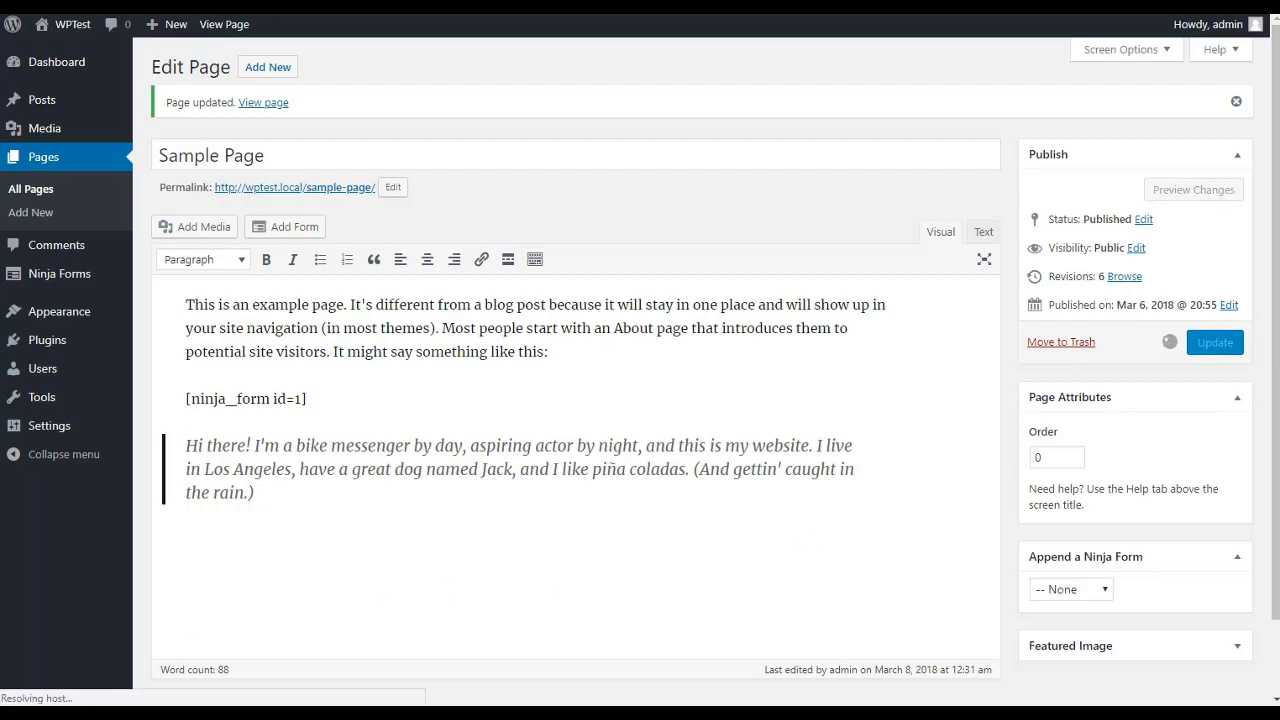
pyautogui.click(265, 104)
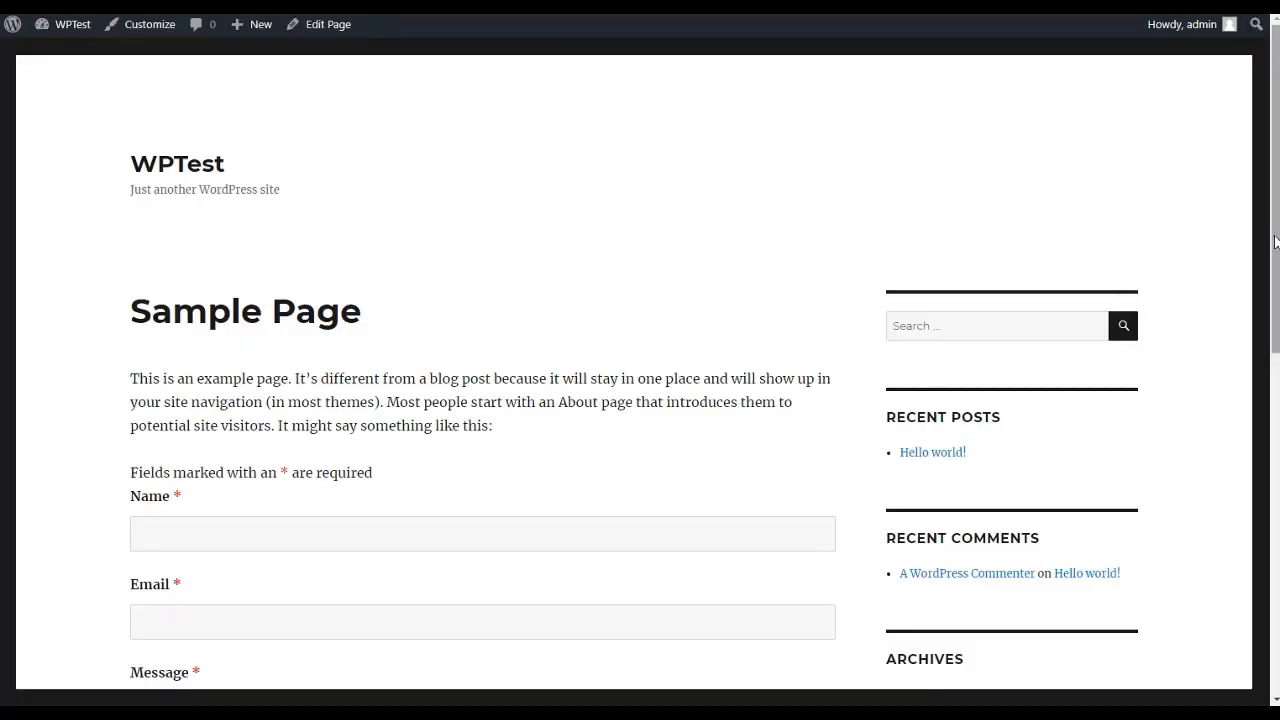
# Submit the empty Contact Me form to see its required-field errors, then return to the editor.
pyautogui.scroll(-1, 1275, 309)
pyautogui.scroll(-4, 1275, 309)
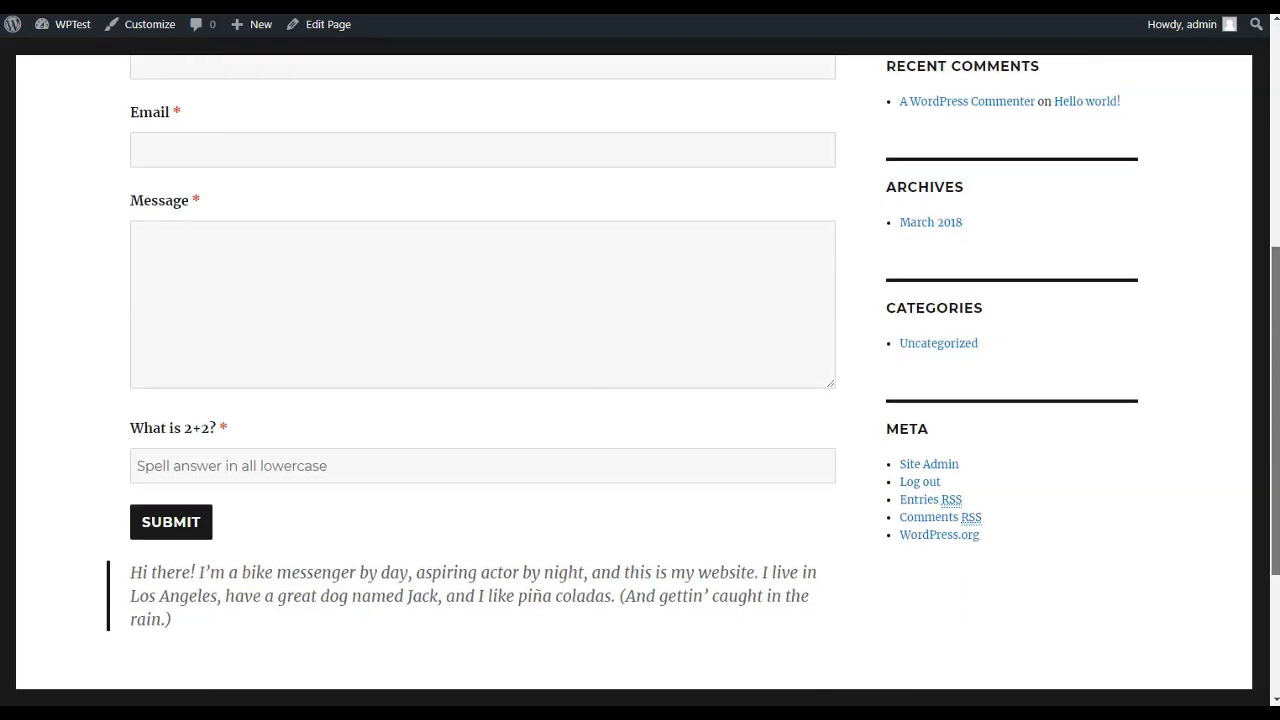
pyautogui.scroll(1, 693, 371)
pyautogui.scroll(1, 693, 371)
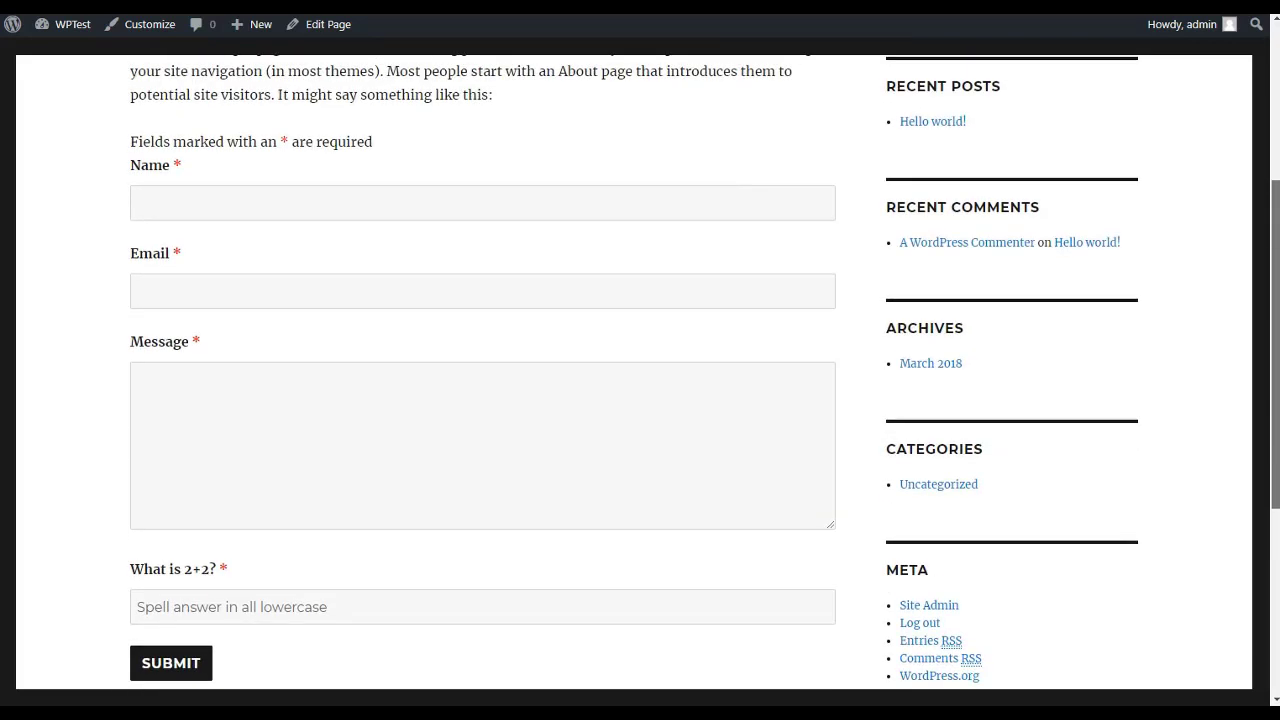
pyautogui.scroll(1, 705, 371)
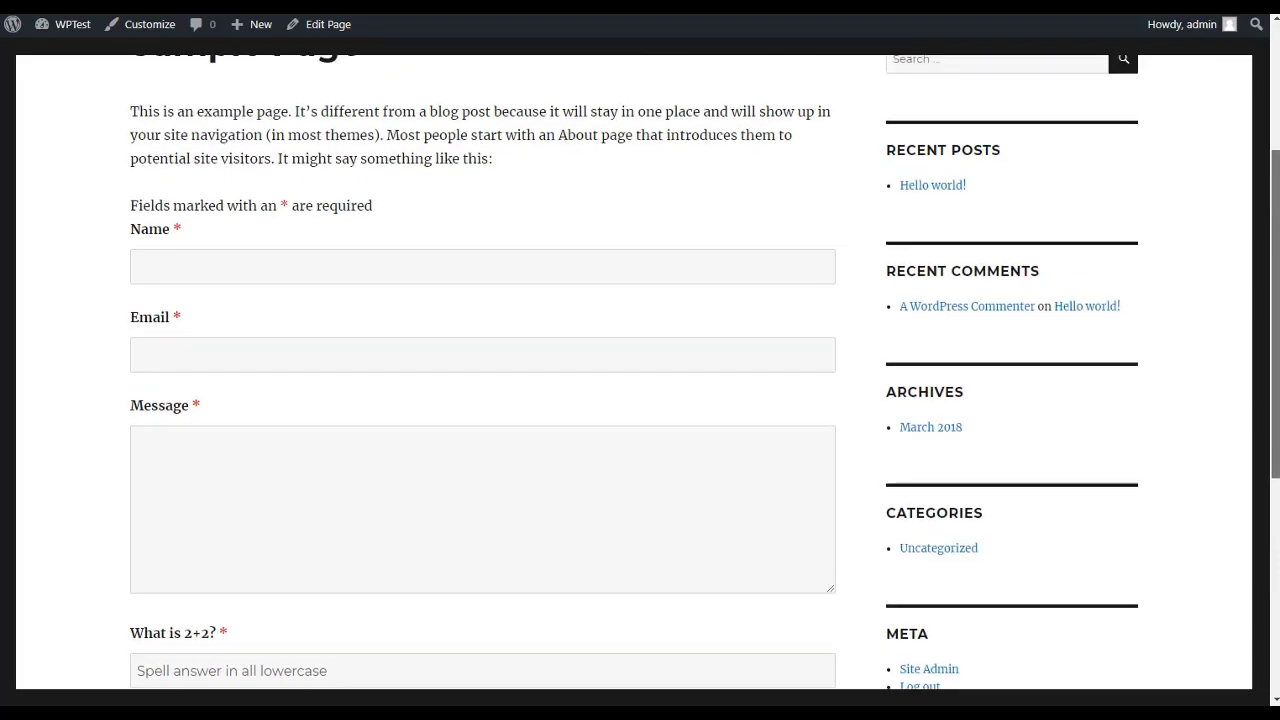
pyautogui.scroll(1, 705, 371)
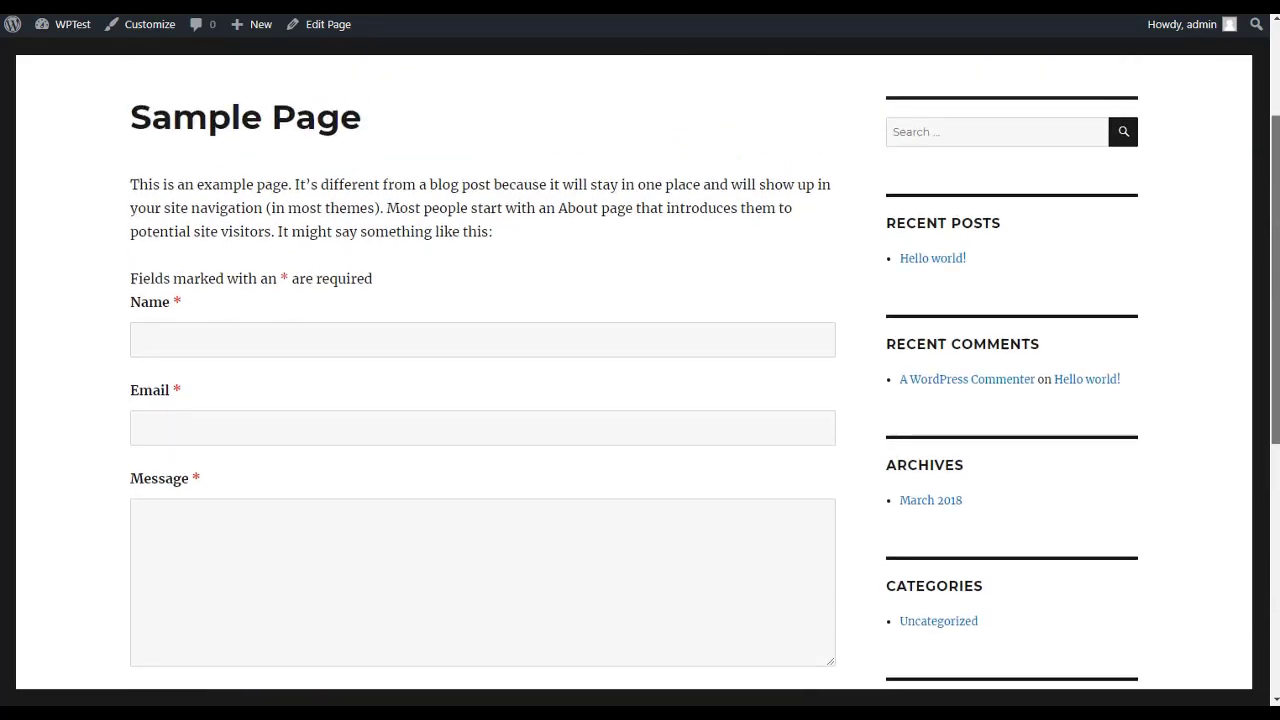
pyautogui.scroll(-2, 705, 371)
pyautogui.moveTo(1276, 388)
pyautogui.mouseDown()
pyautogui.moveTo(1276, 473)
pyautogui.moveTo(1276, 345)
pyautogui.moveTo(1276, 435)
pyautogui.moveTo(1278, 400)
pyautogui.mouseUp()
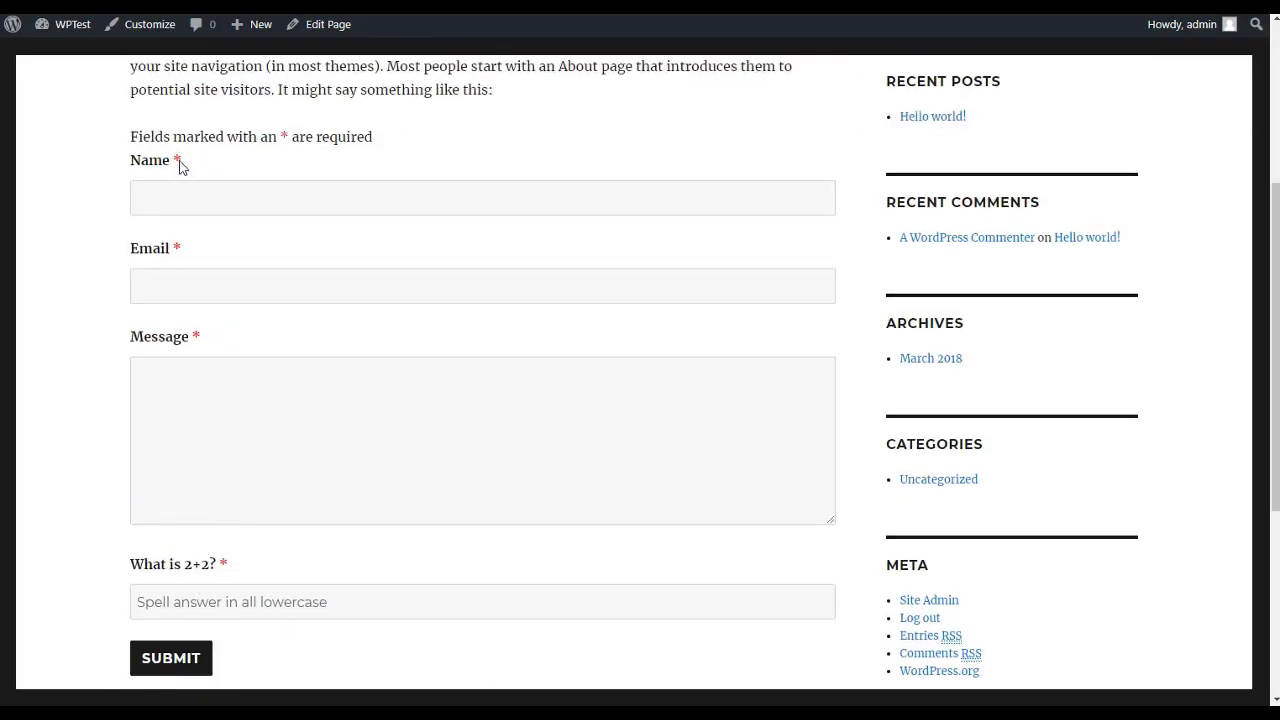
pyautogui.click(174, 666)
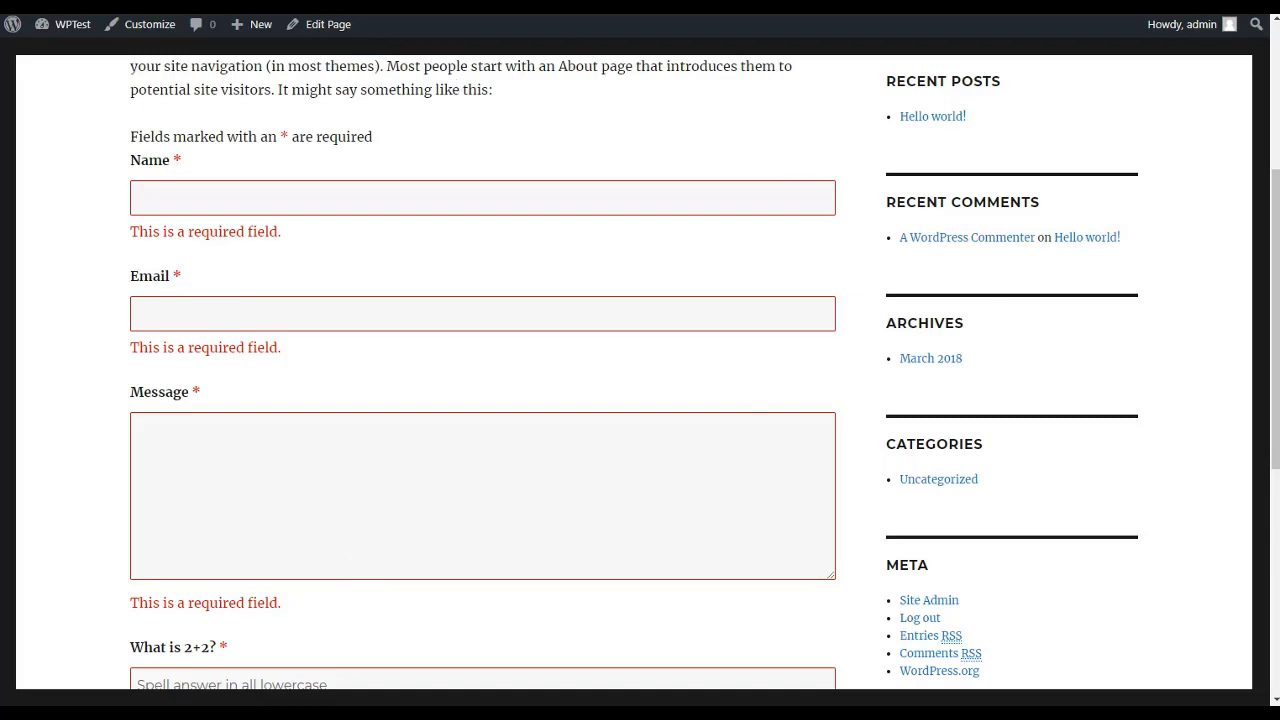
pyautogui.hotkey('ctrl', 'w')
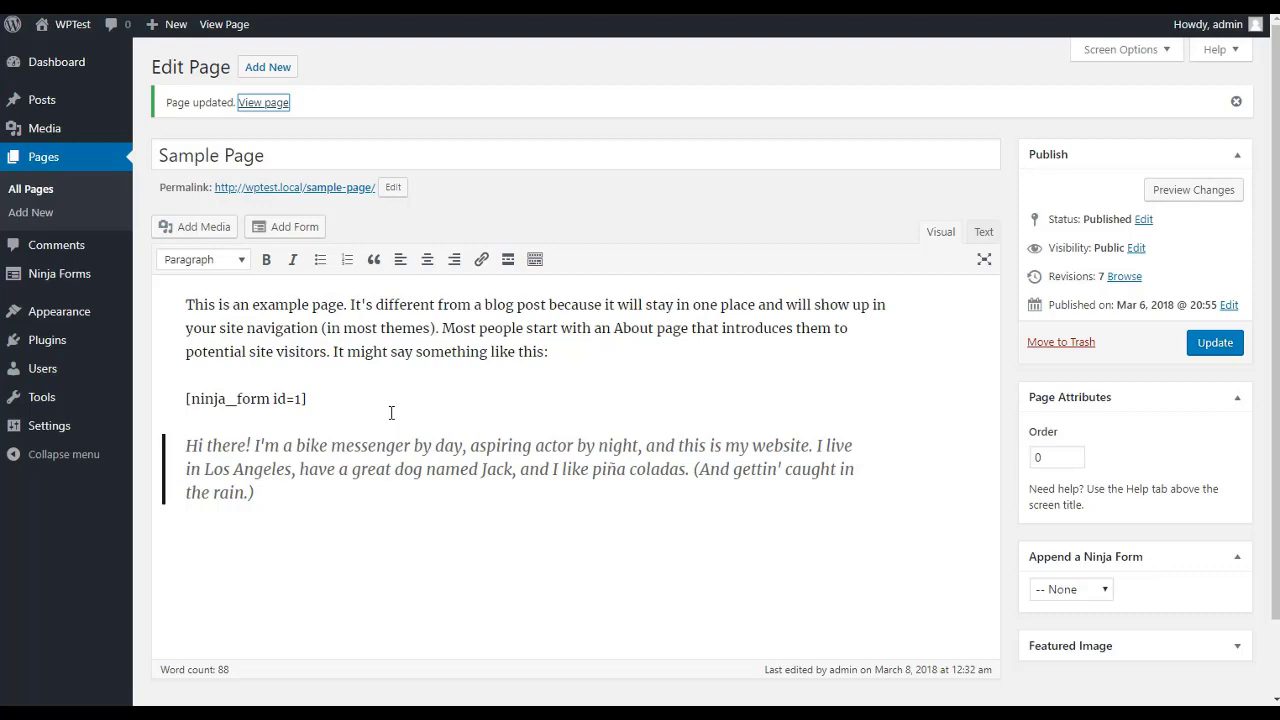
# Open the published Sample Page and scroll to the embedded Contact Me form.
pyautogui.click(264, 103)
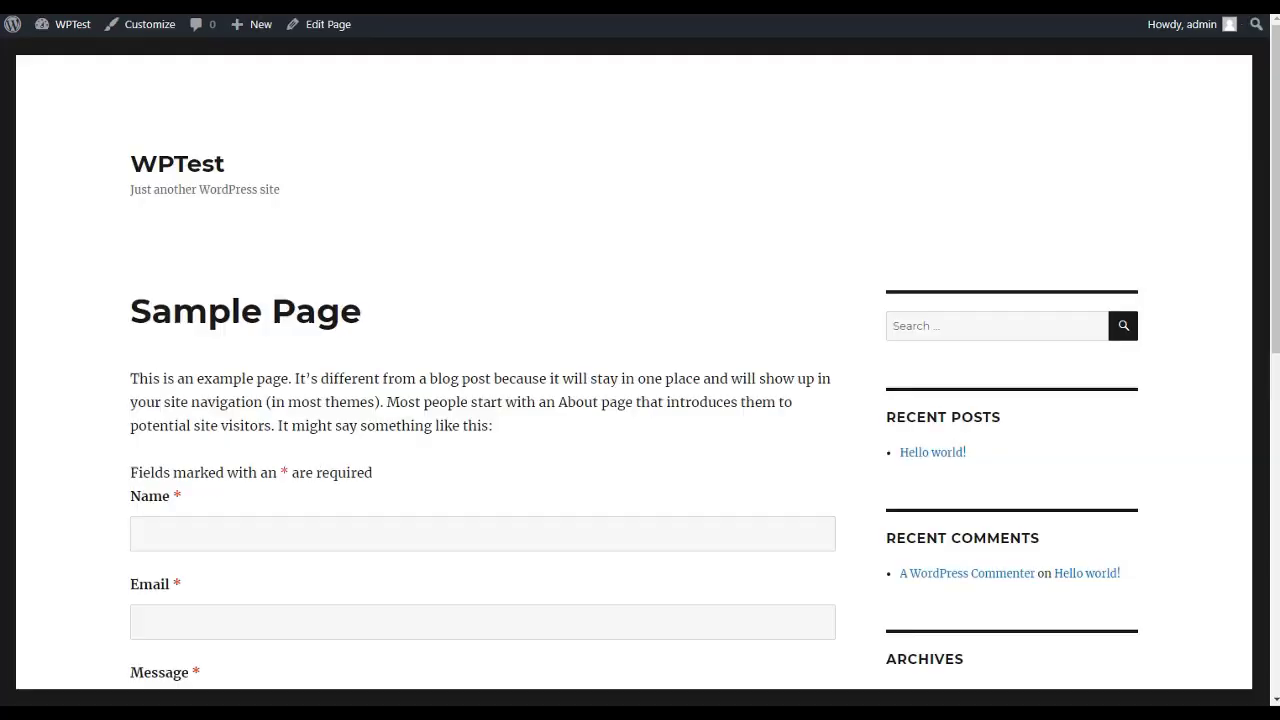
pyautogui.moveTo(1272, 117)
pyautogui.mouseDown()
pyautogui.moveTo(1272, 338)
pyautogui.moveTo(1272, 125)
pyautogui.mouseUp()
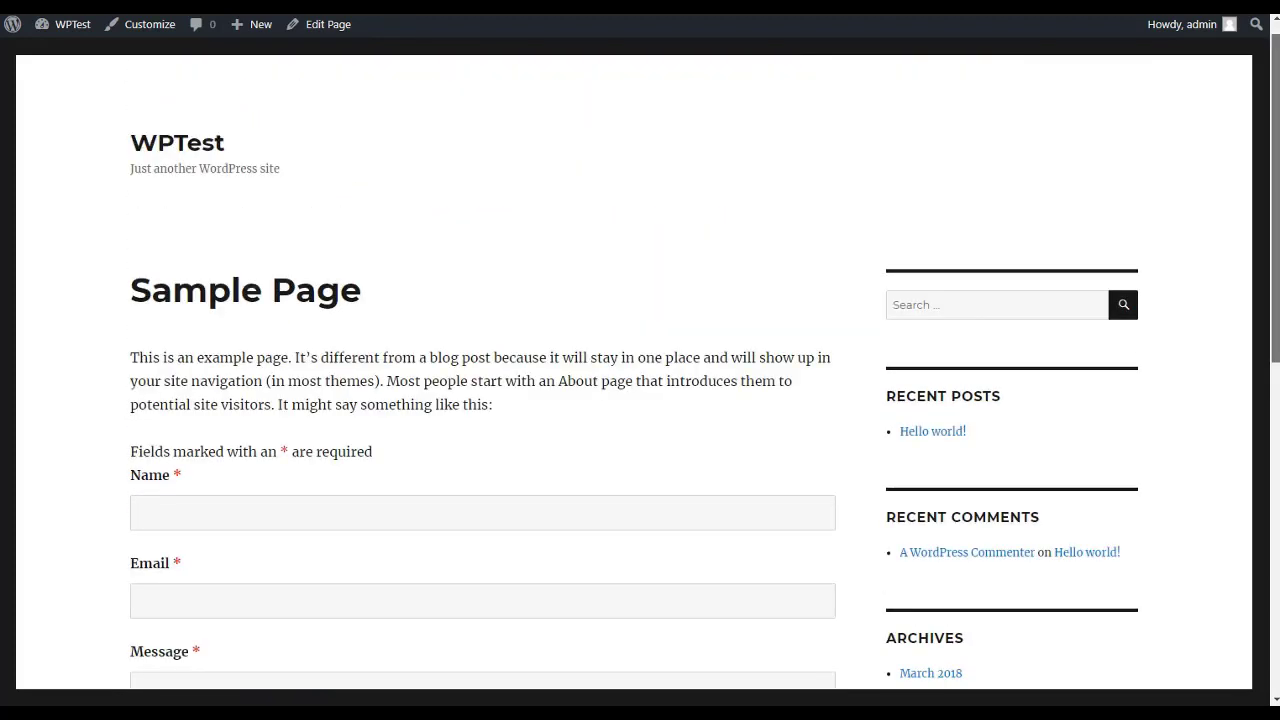
pyautogui.moveTo(1272, 125)
pyautogui.mouseDown()
pyautogui.moveTo(1272, 392)
pyautogui.moveTo(1272, 115)
pyautogui.moveTo(1272, 369)
pyautogui.moveTo(1272, 132)
pyautogui.mouseUp()
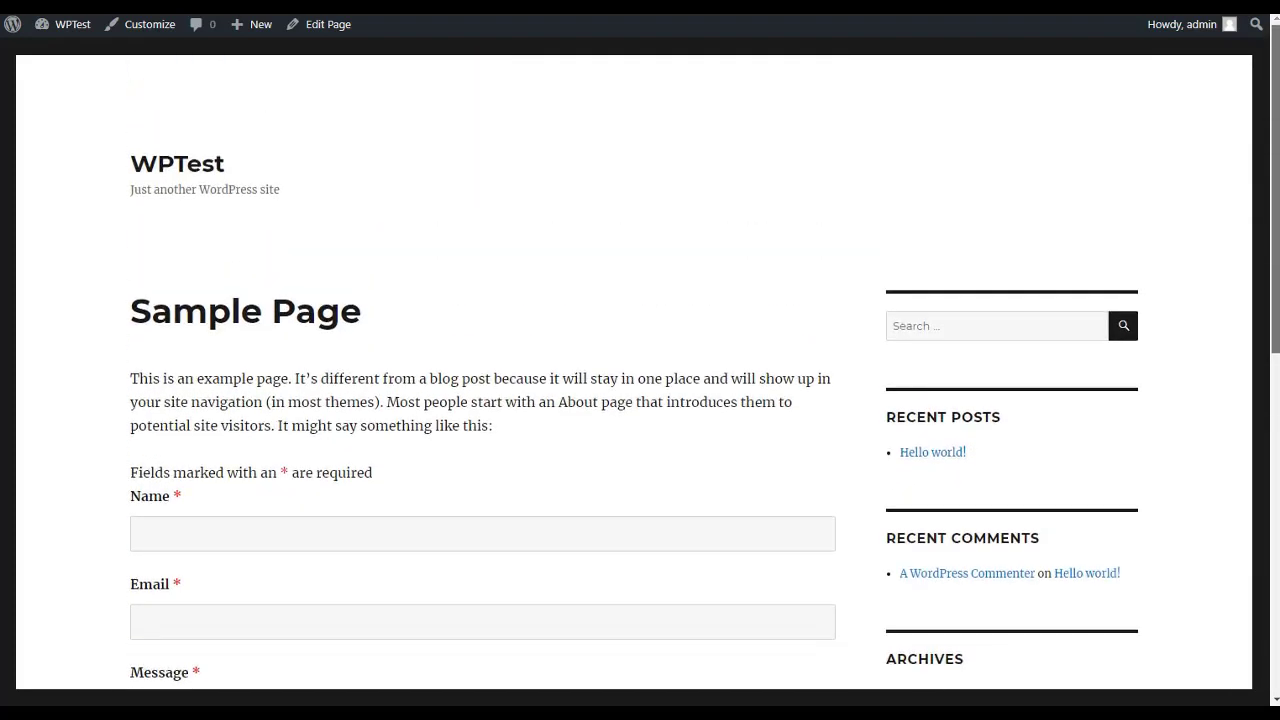
# Launch the Customizer from the admin bar and go to its Additional CSS panel.
pyautogui.click(149, 25)
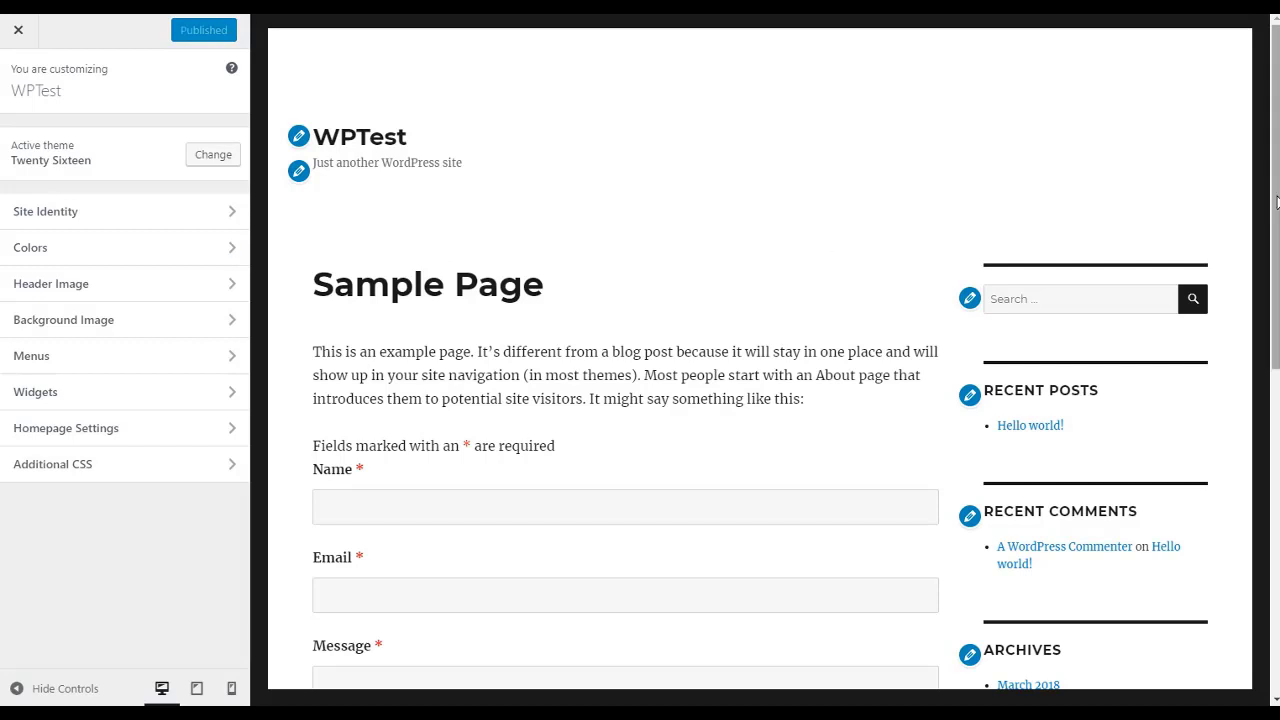
pyautogui.moveTo(1275, 204); pyautogui.dragTo(1275, 366)
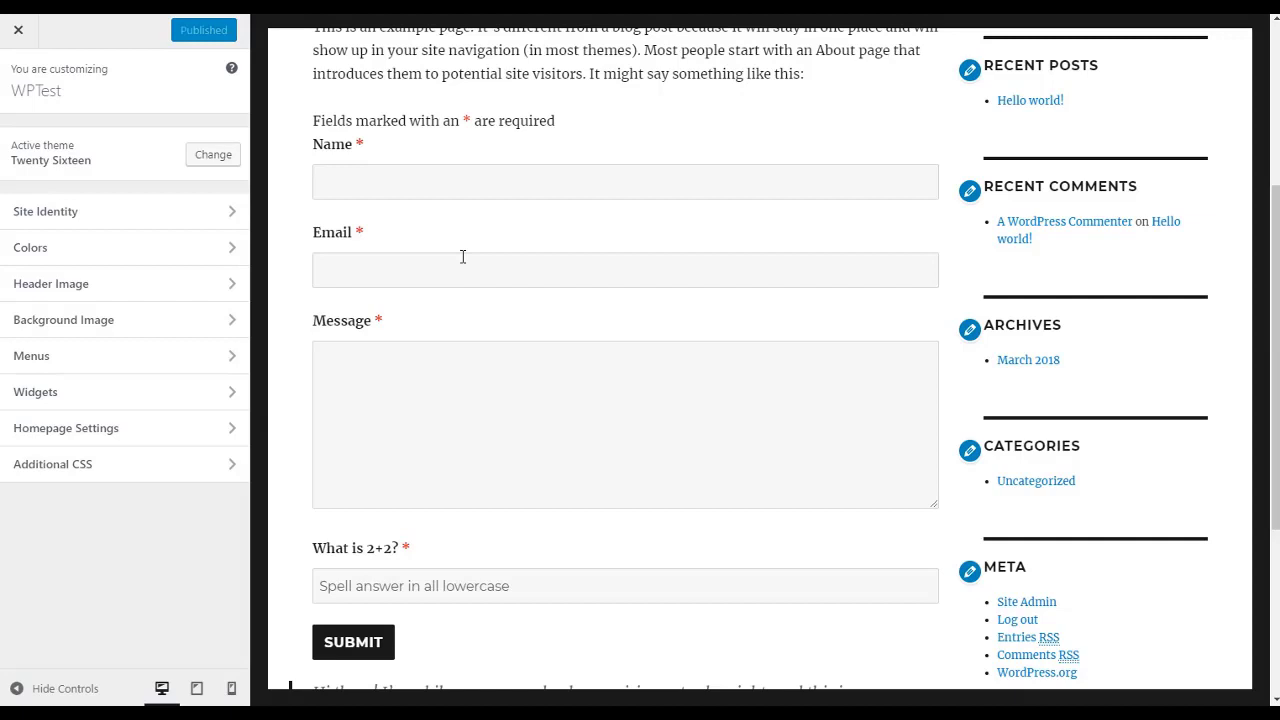
pyautogui.click(228, 465)
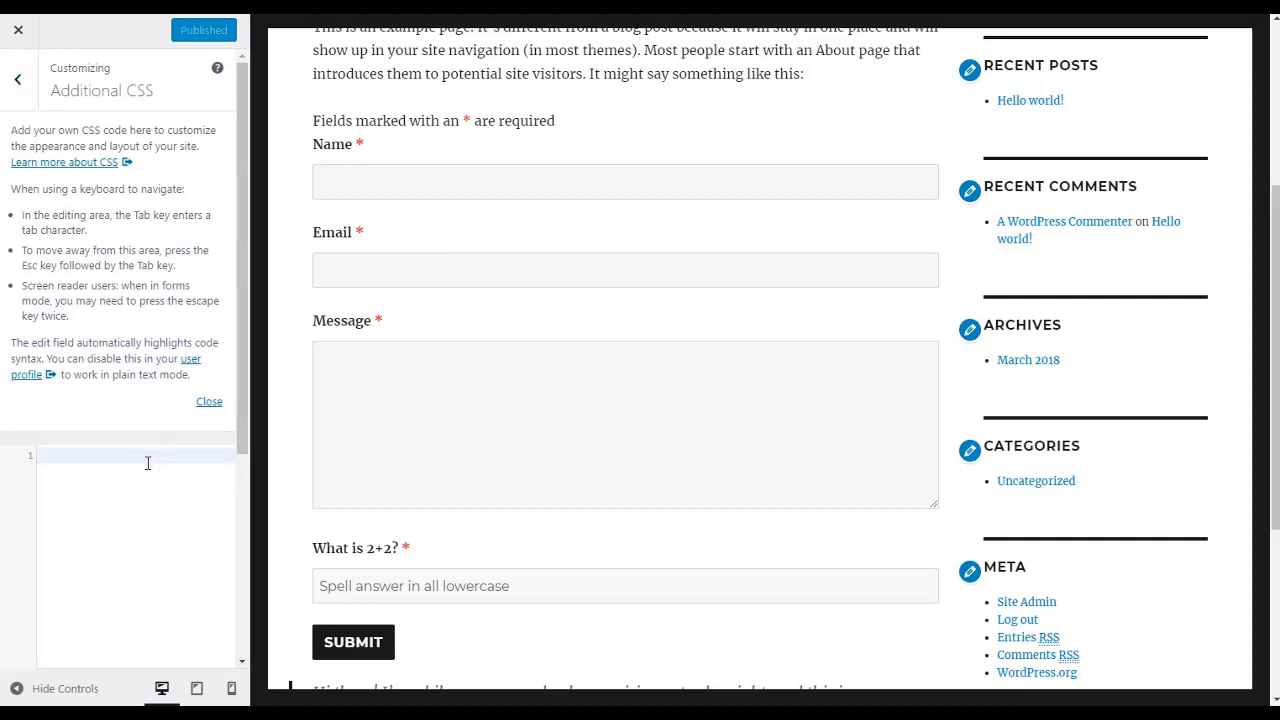
# Paste the #nf-form-1-cont rule: black background, white text, 15px padding, shadow, 9px radius.
pyautogui.write('#nf-form-1-cont {  background-color: #000;  color:#fff;   padding: 15px;   box-shadow: 0px 3px 5px #444;  border-radius: 9px; }')
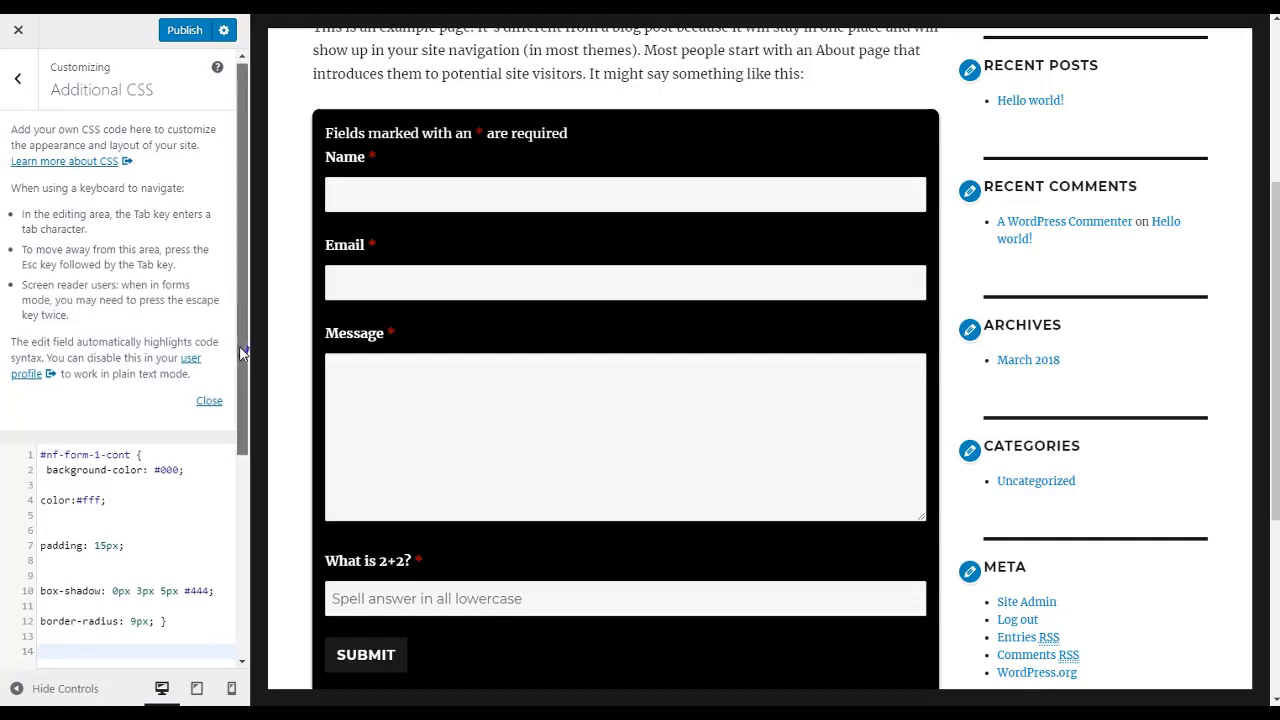
pyautogui.moveTo(234, 340); pyautogui.dragTo(238, 381)
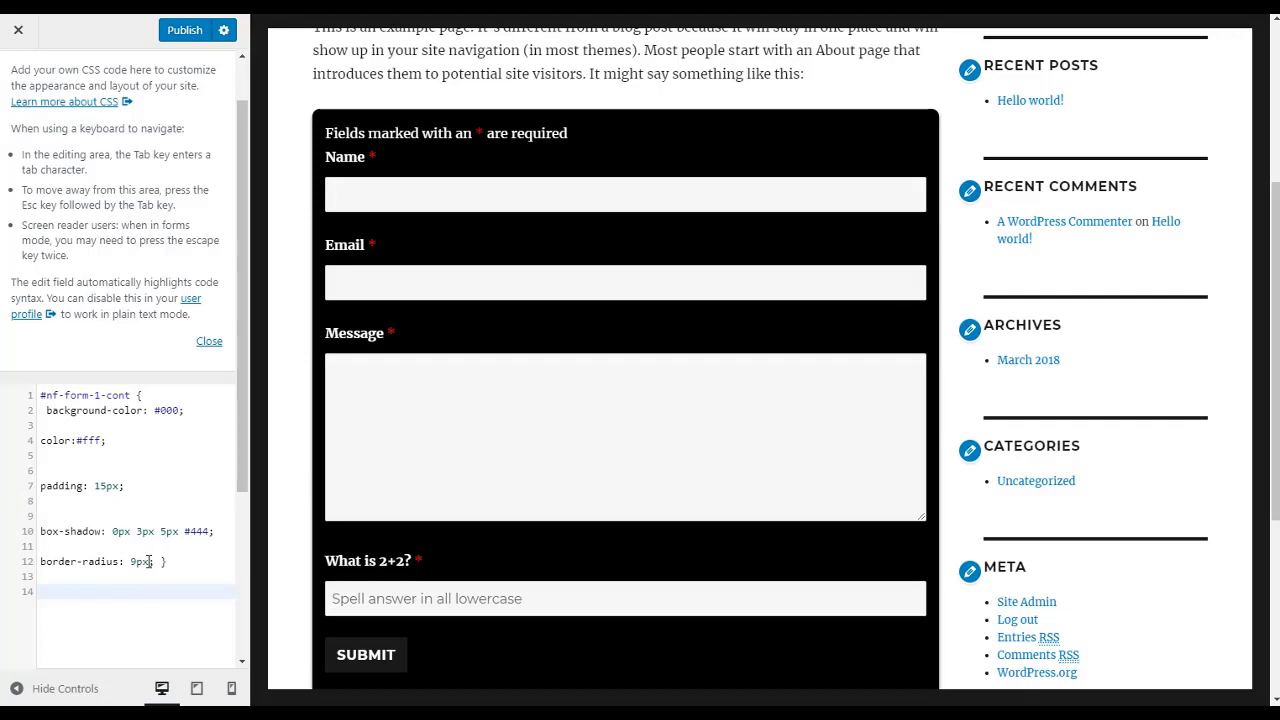
# Change the form's background-color value from #000 to blue to preview it.
pyautogui.click(158, 413)
pyautogui.moveTo(158, 413); pyautogui.dragTo(177, 413)
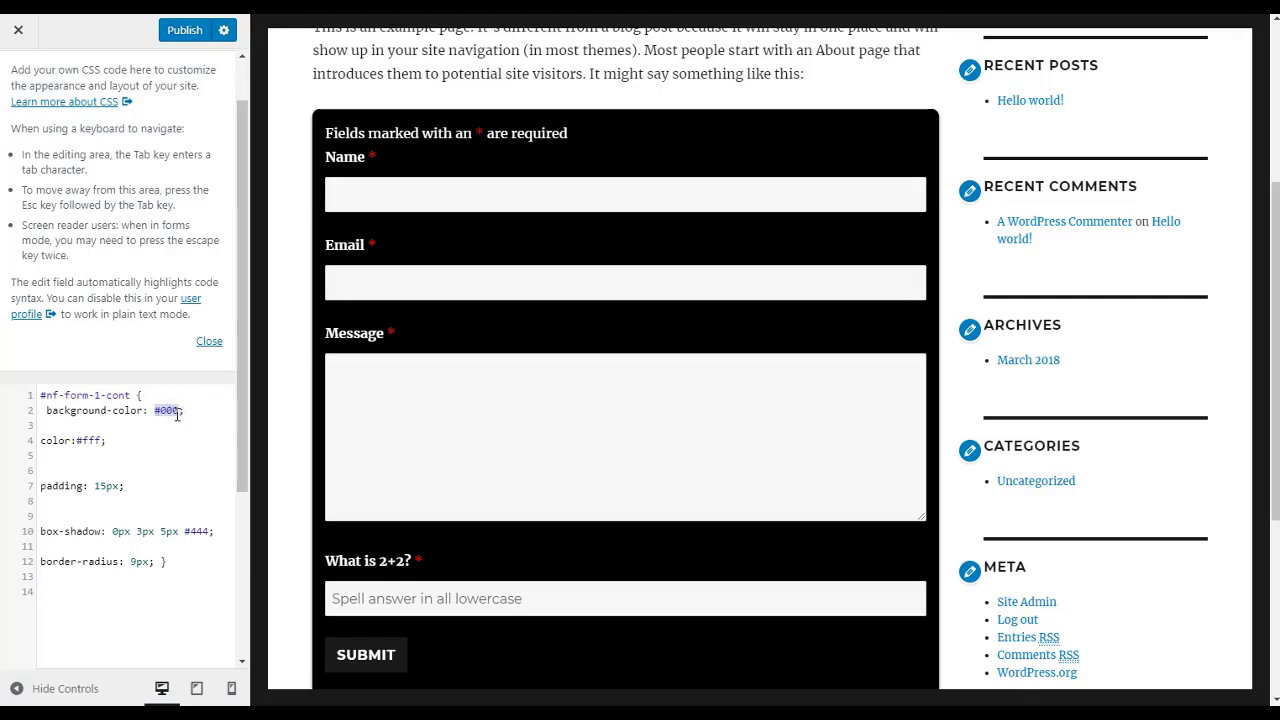
pyautogui.write('blue')
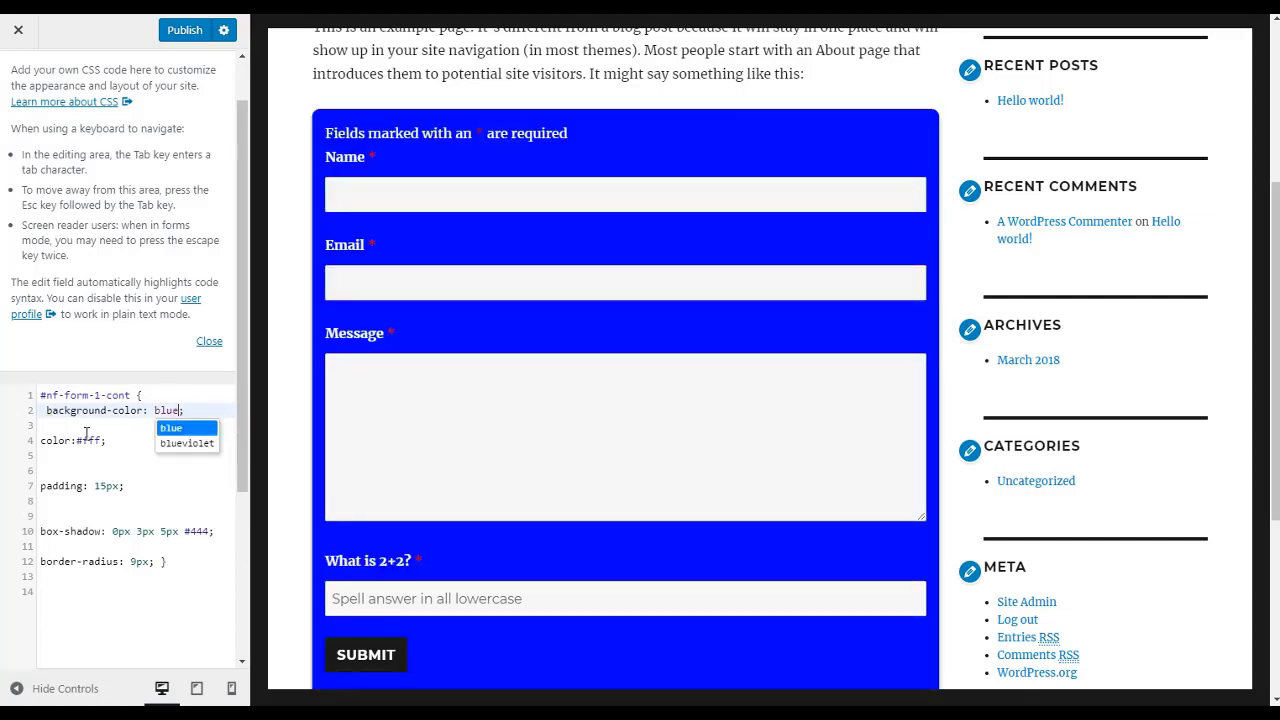
# Edit the text colour value, then restore the background-color to #000.
pyautogui.moveTo(77, 440); pyautogui.dragTo(99, 434)
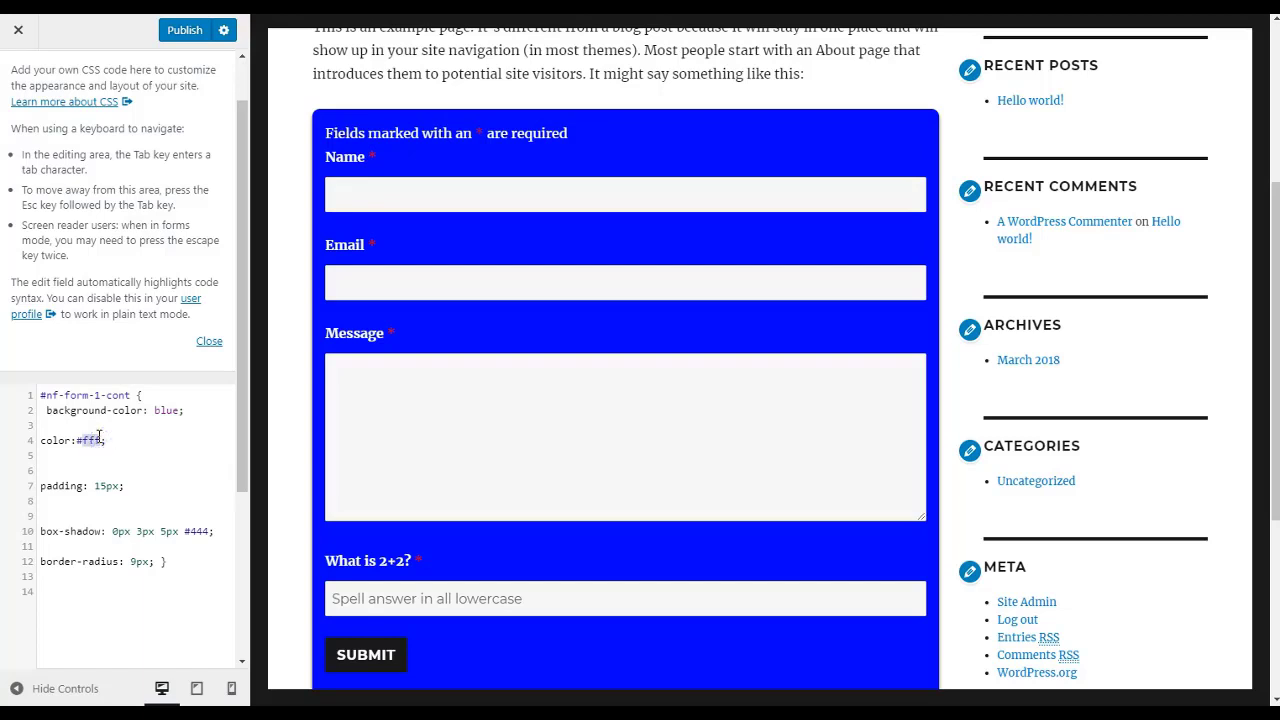
pyautogui.write('#000')
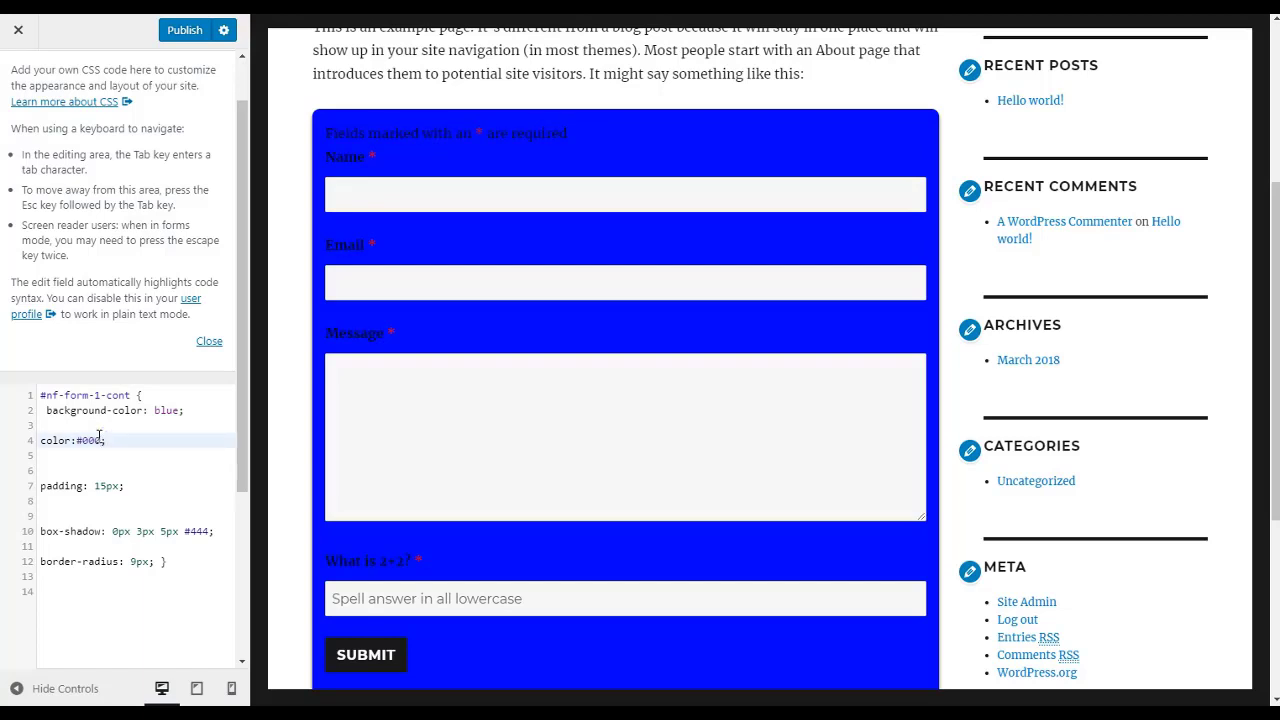
pyautogui.press('BackSpace')
pyautogui.press('BackSpace')
pyautogui.press('BackSpace')
pyautogui.write('ffff')
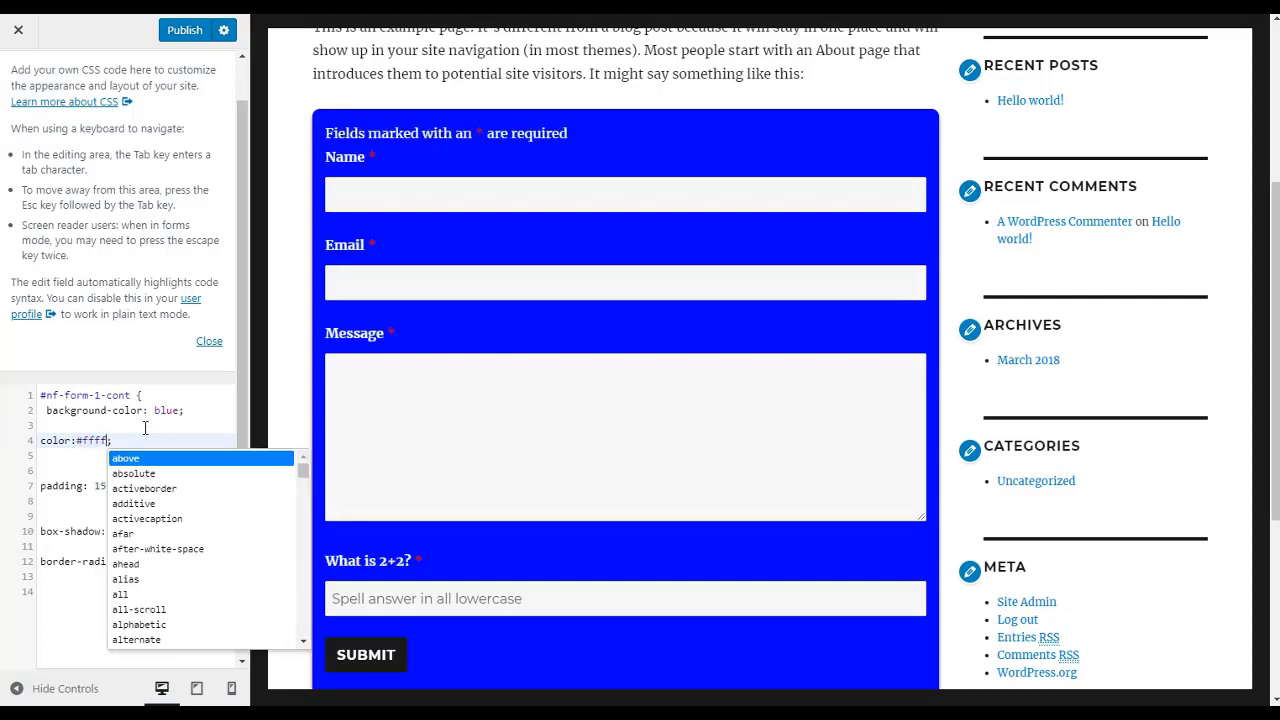
pyautogui.press('BackSpace')
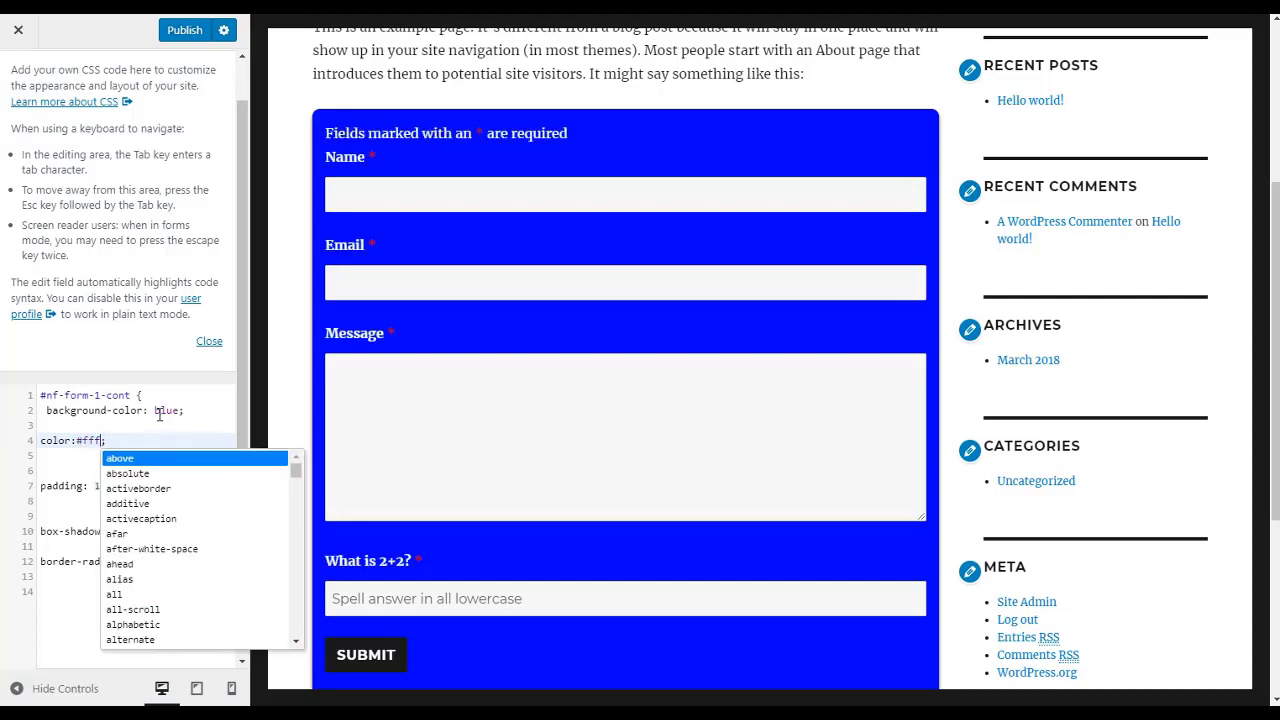
pyautogui.doubleClick(165, 411)
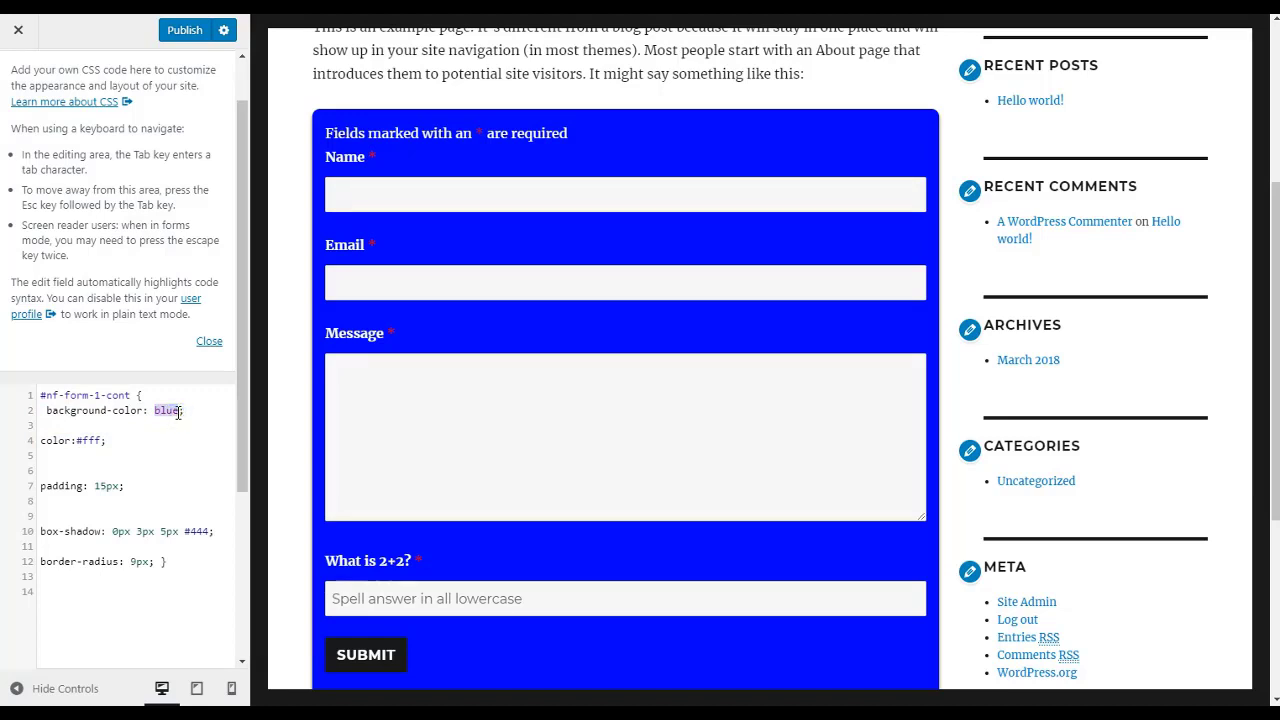
pyautogui.write('@')
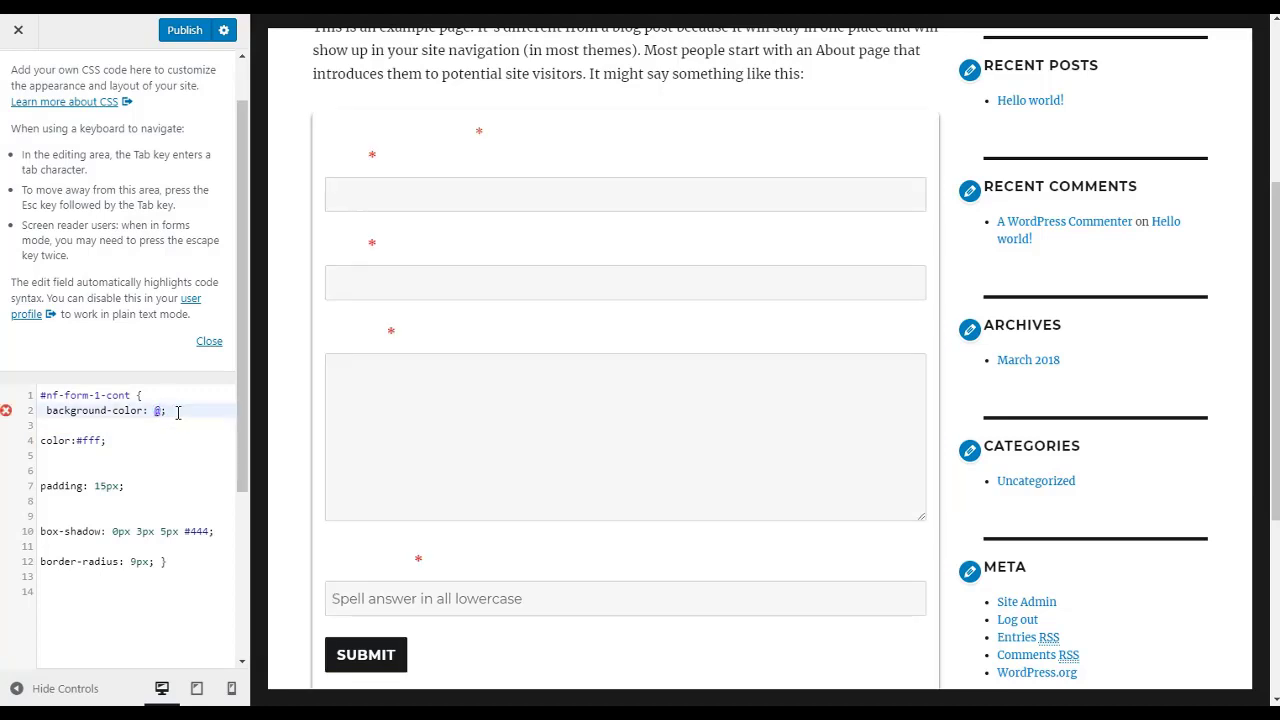
pyautogui.press('BackSpace')
pyautogui.write('#000')
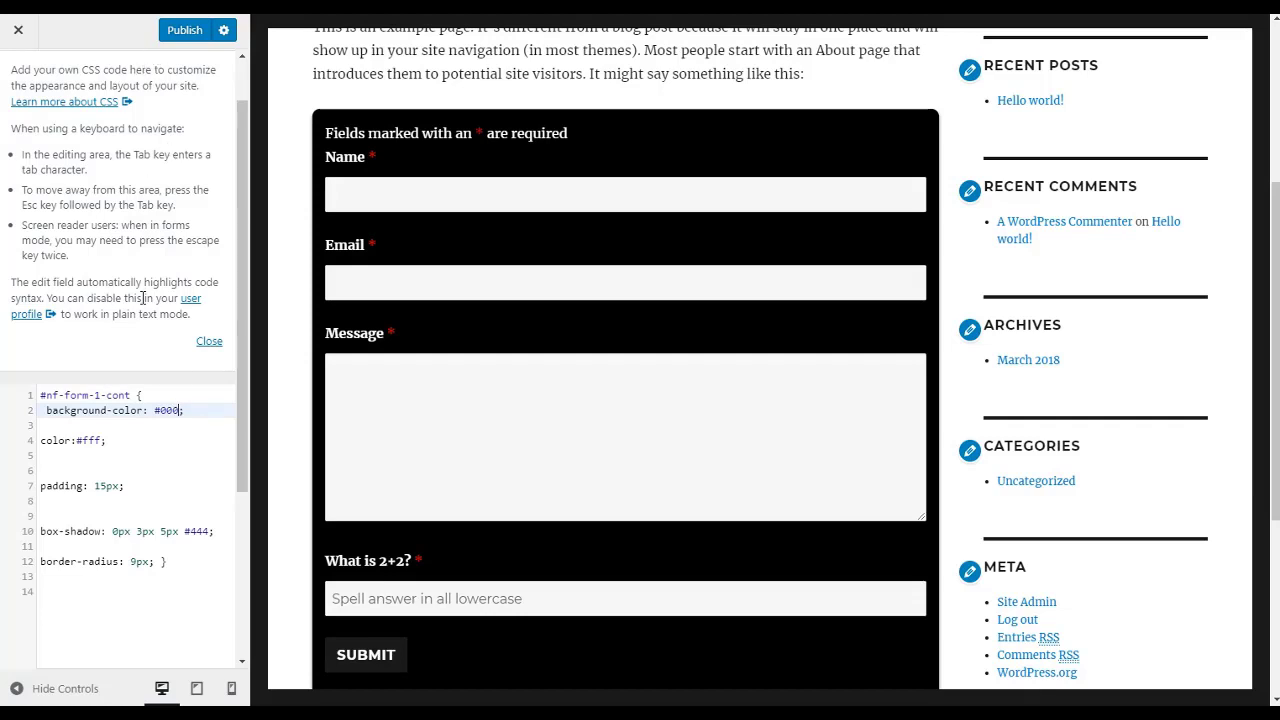
# Publish the custom CSS, close the Customizer, and inspect the black rounded form on the live page.
pyautogui.click(184, 30)
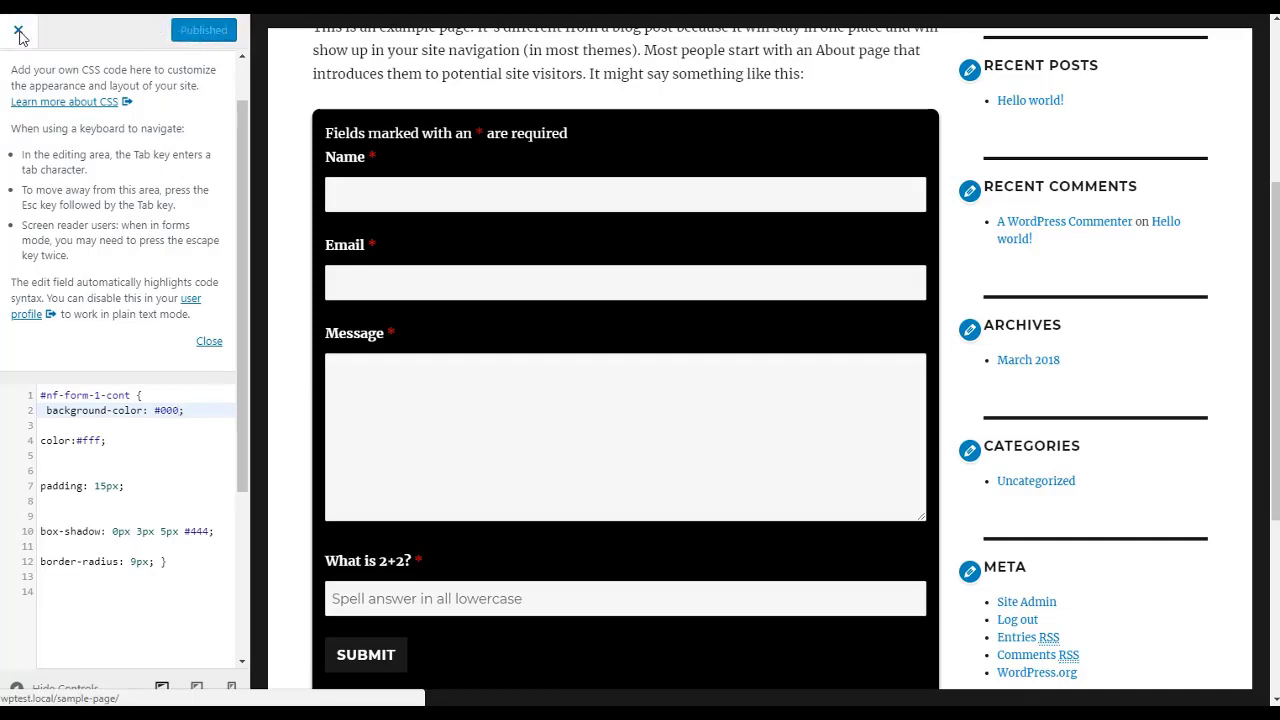
pyautogui.click(19, 34)
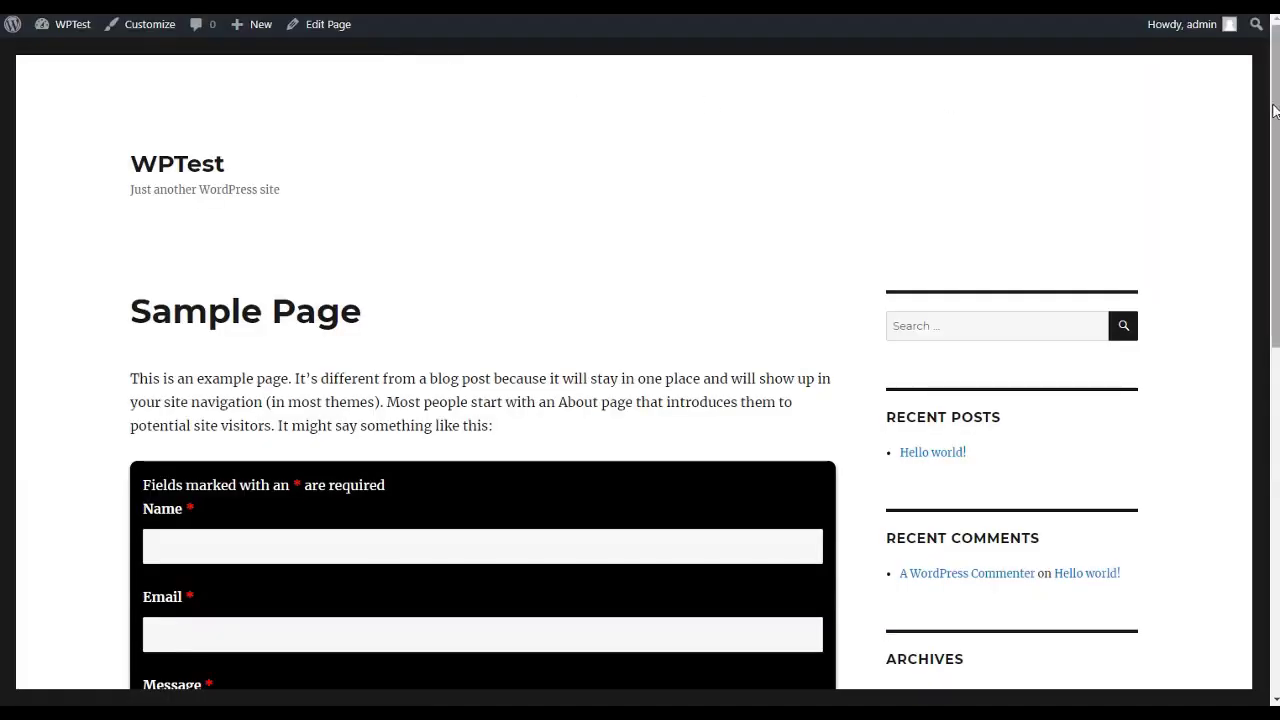
pyautogui.scroll(-2, 1203, 109)
pyautogui.scroll(-5, 640, 372)
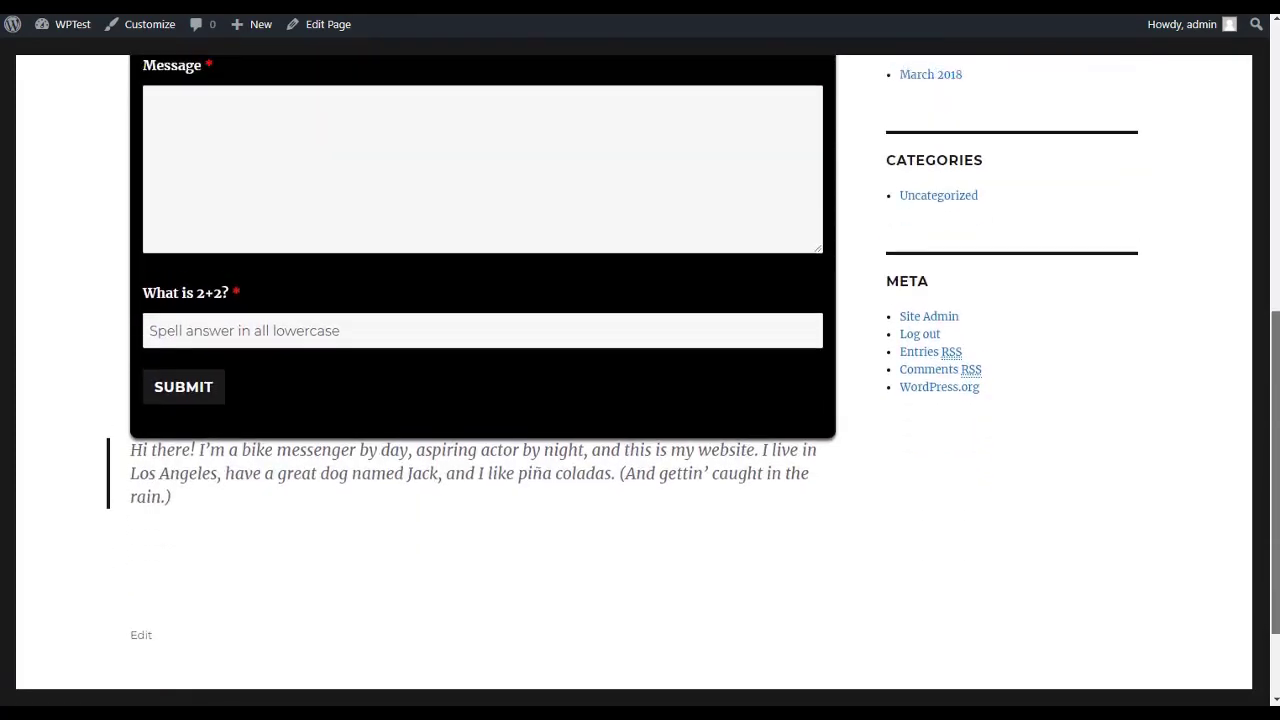
pyautogui.scroll(4, 640, 372)
pyautogui.scroll(3, 640, 372)
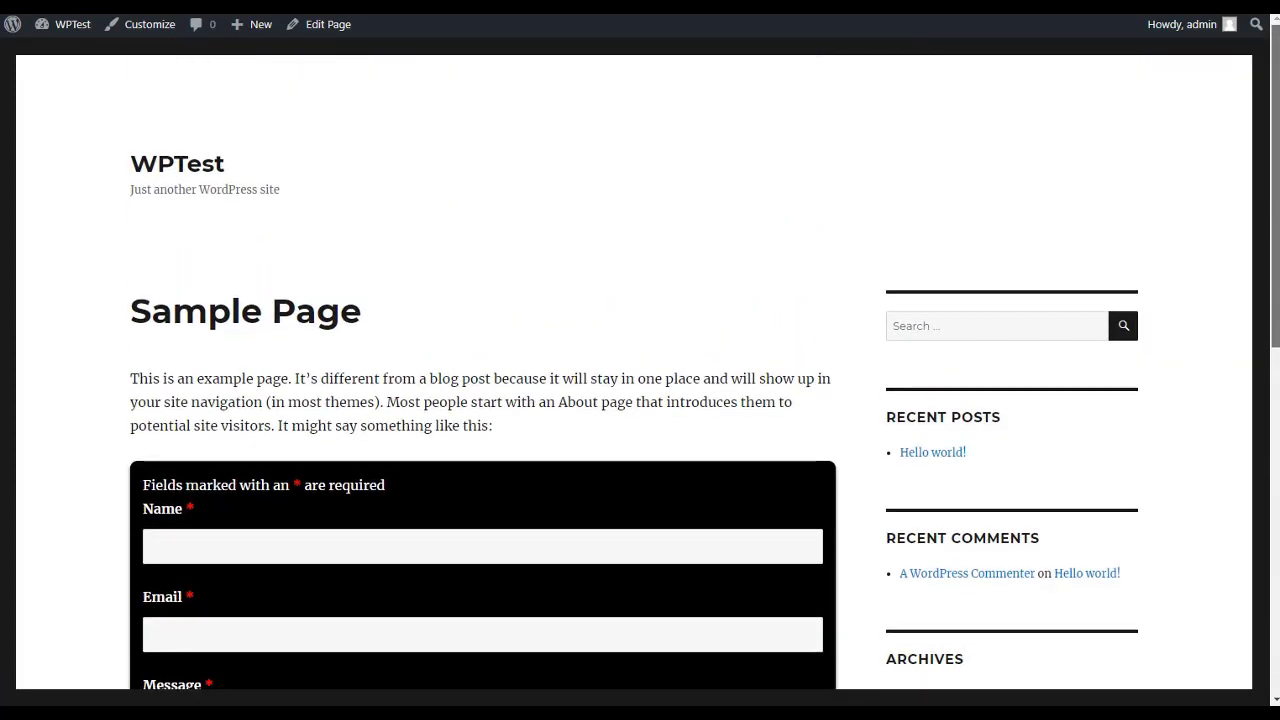
pyautogui.scroll(-6, 640, 372)
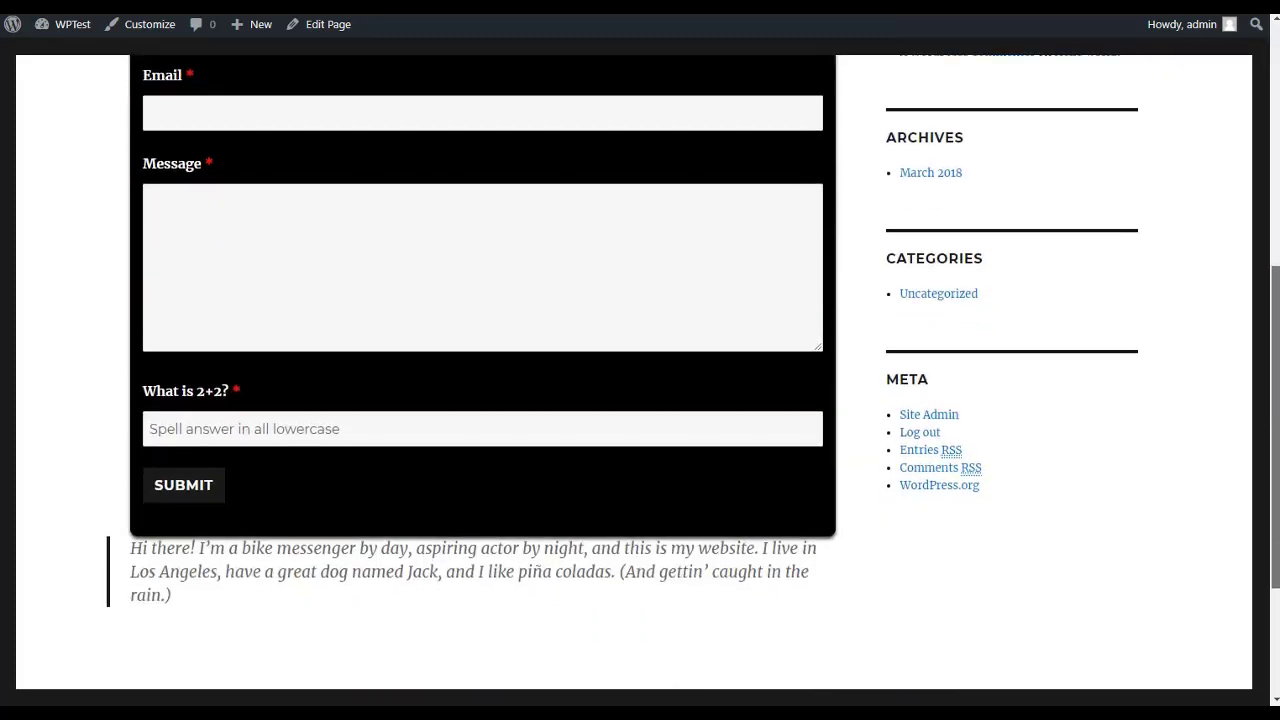
pyautogui.moveTo(1275, 388); pyautogui.dragTo(1275, 150)
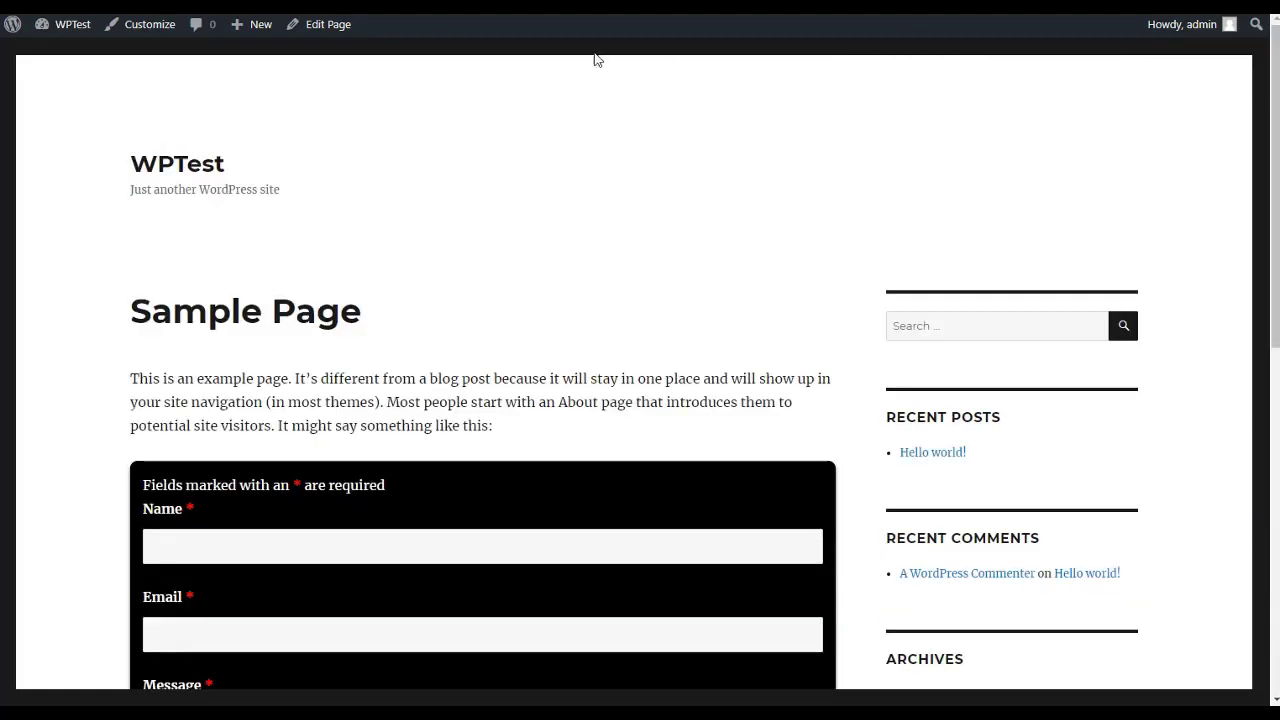
# Go back with Alt+Left to the Sample Page editor containing the [ninja_form id=1] shortcode.
pyautogui.hotkey('alt', 'Left')
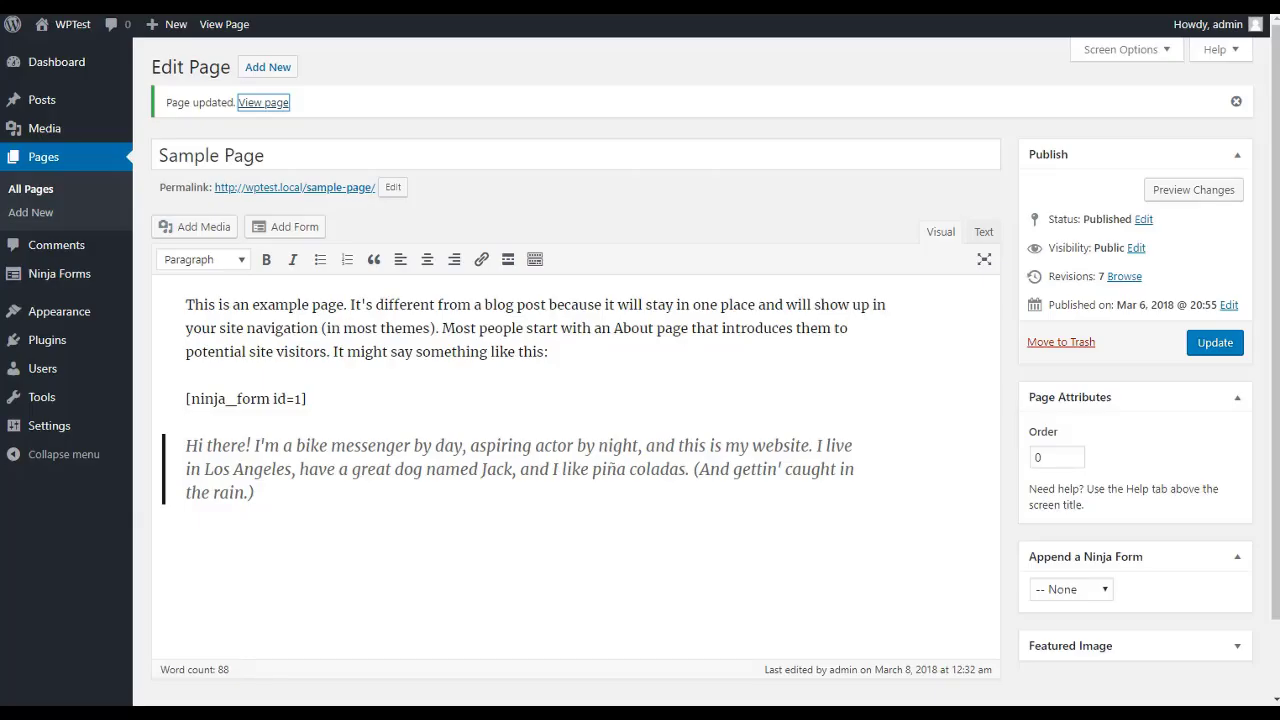